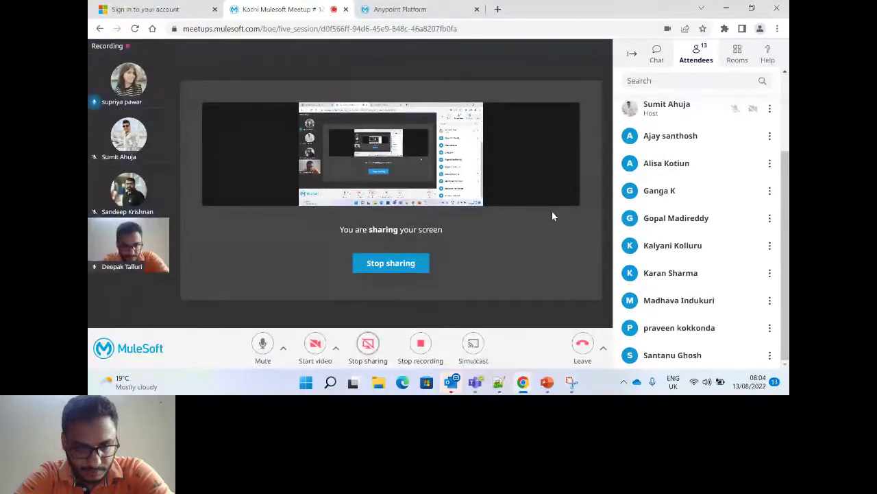
# Go to API Governance from the Anypoint Platform navigation menu.
pyautogui.click(412, 8)
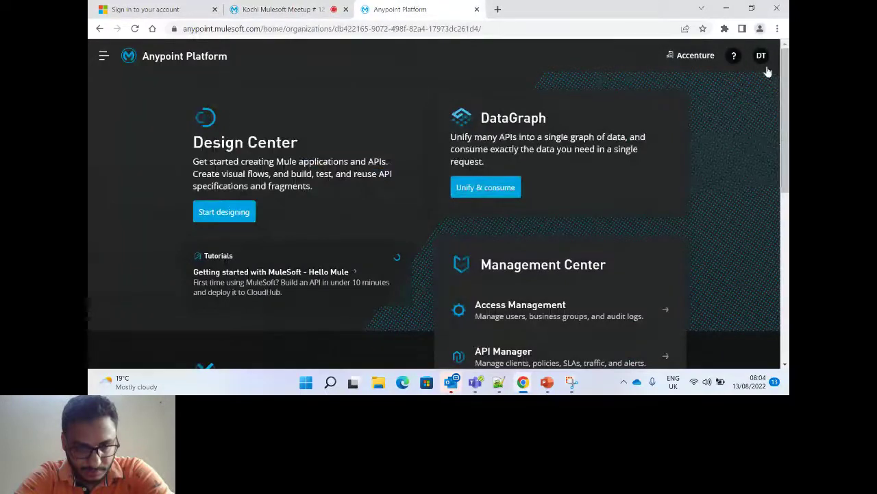
pyautogui.click(103, 55)
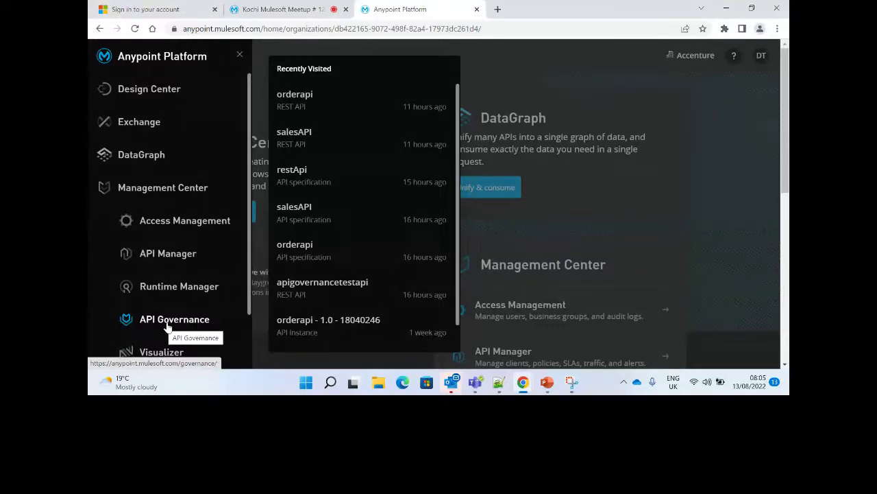
pyautogui.click(187, 323)
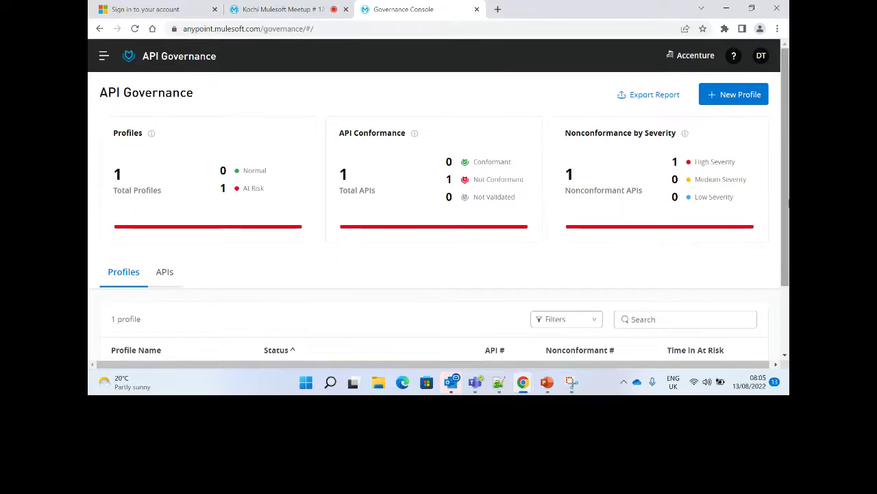
# Create profile governanceRulesets whose purpose requires APIs to pass organization ABC's governance rulesets.
pyautogui.click(735, 98)
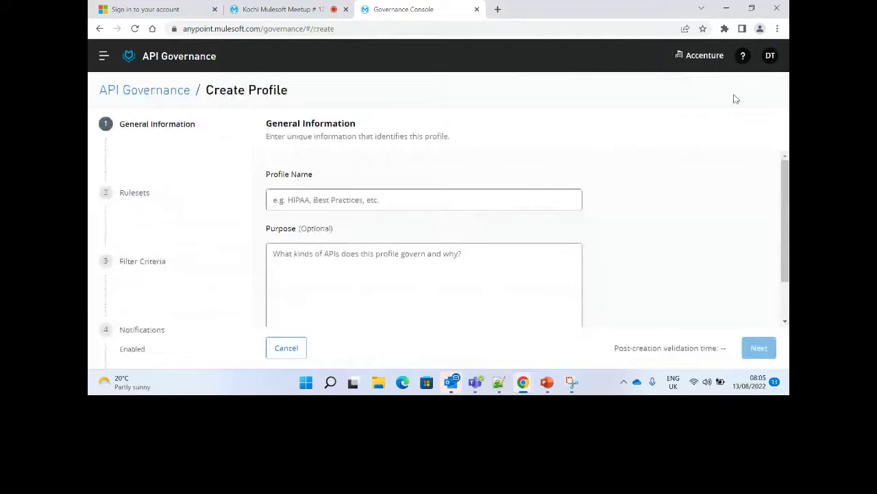
pyautogui.click(295, 205)
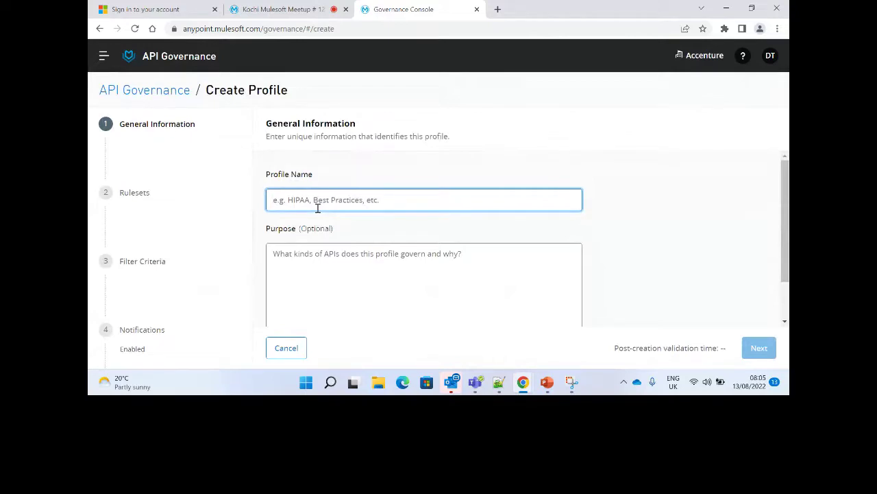
pyautogui.write('governa')
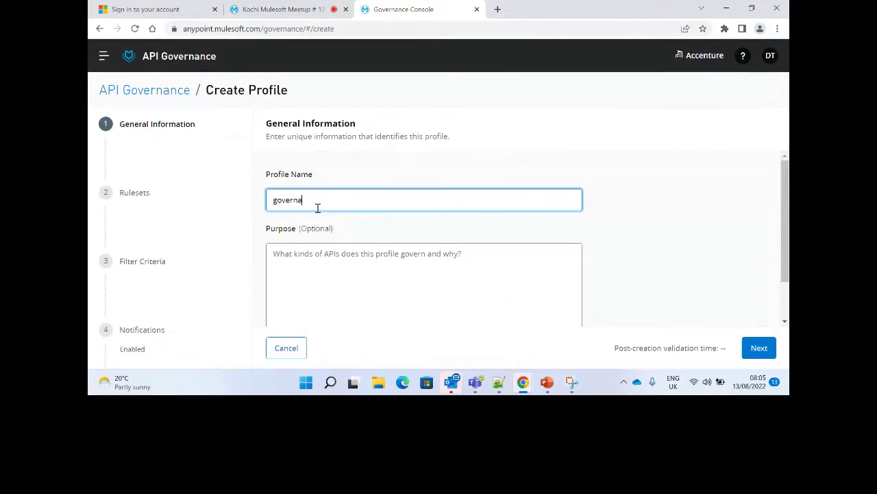
pyautogui.write('nceRulesets')
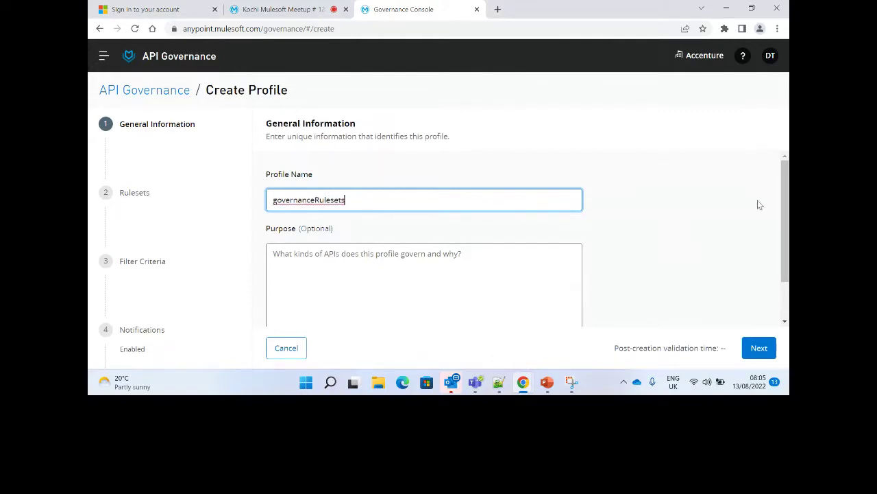
pyautogui.scroll(-1, 362, 235)
pyautogui.click(364, 236)
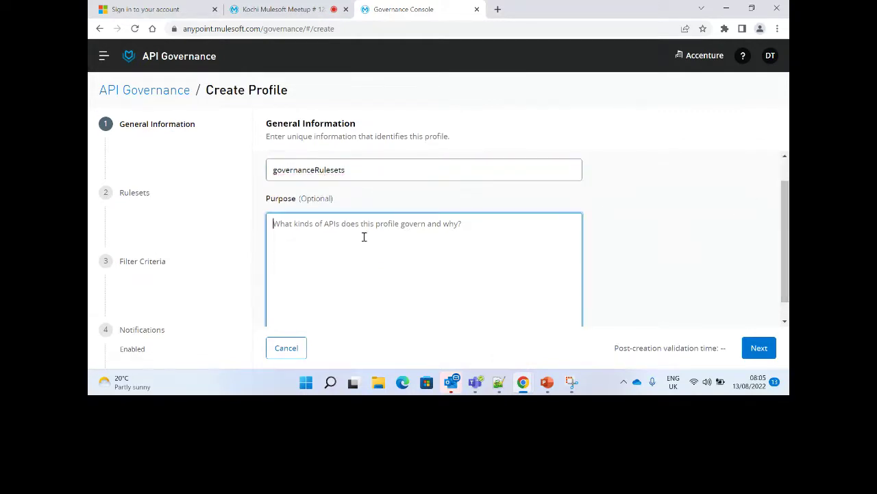
pyautogui.write('api shou')
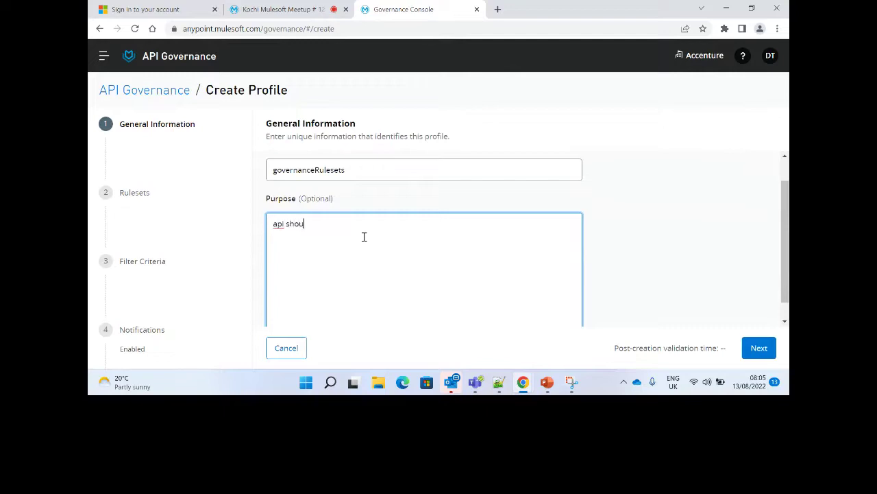
pyautogui.write('ld pass the rule')
pyautogui.write('ste')
pyautogui.write('est')
pyautogui.press('BackSpace')
pyautogui.write('ts provided ad')
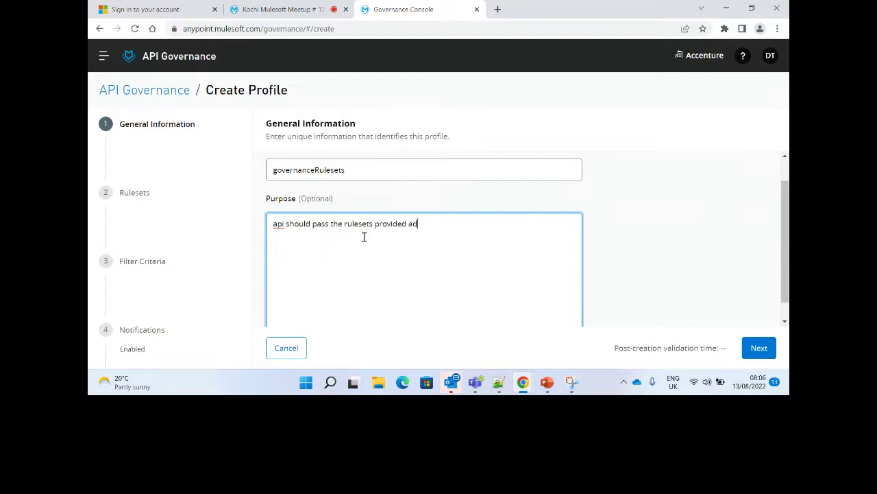
pyautogui.press('BackSpace')
pyautogui.write('s part of api governance by organi')
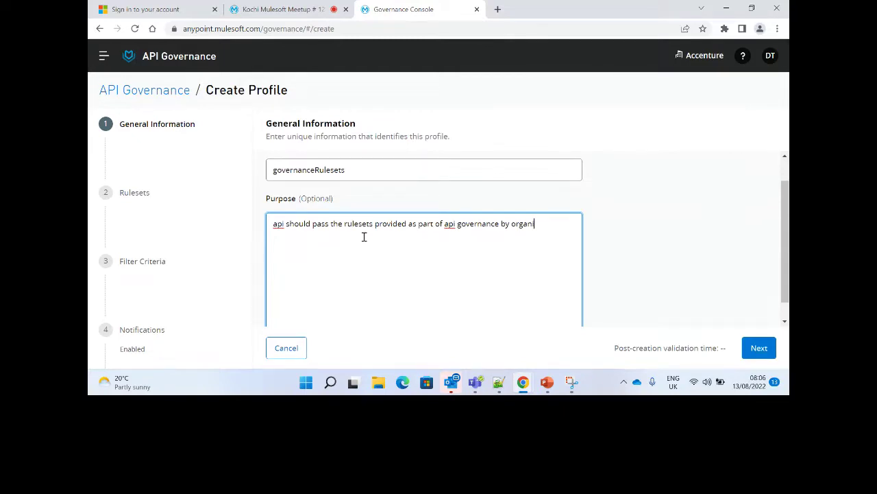
pyautogui.write('zation ABC')
pyautogui.press('Tab')
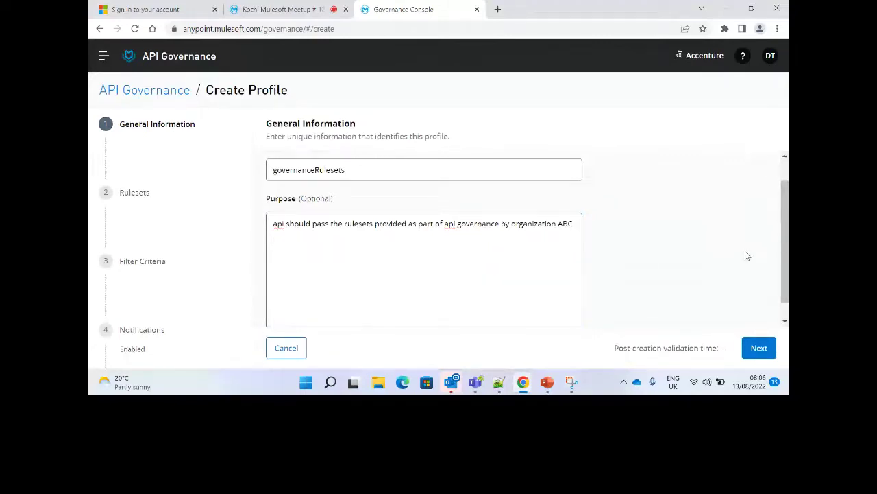
pyautogui.click(758, 349)
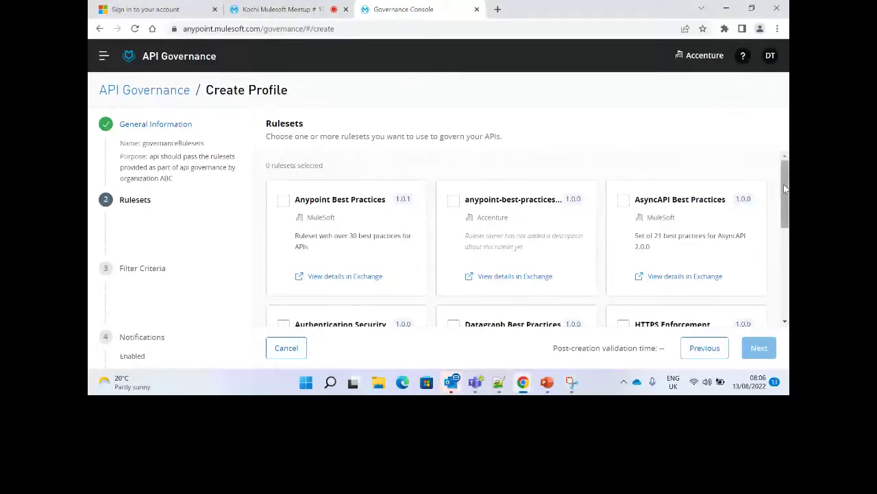
# Open the Anypoint Best Practices card's Exchange details link in a new browser tab and view it.
pyautogui.scroll(-1, 787, 211)
pyautogui.scroll(-3, 787, 211)
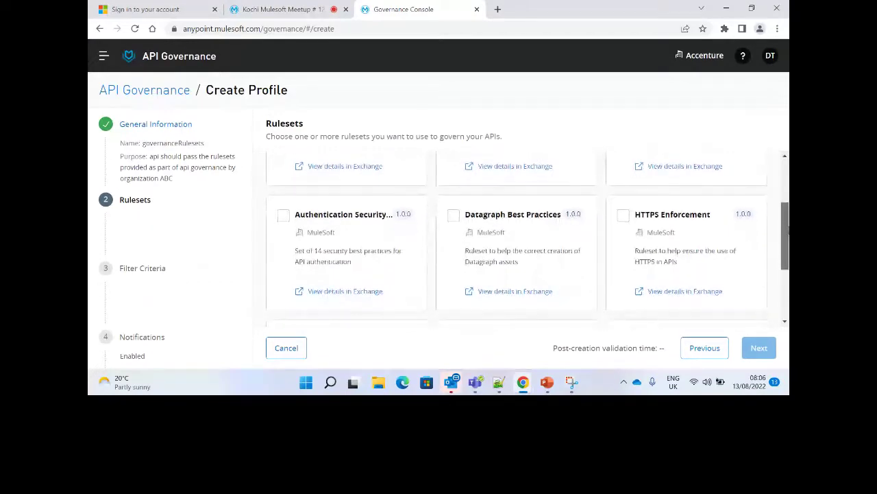
pyautogui.moveTo(786, 232); pyautogui.dragTo(761, 192)
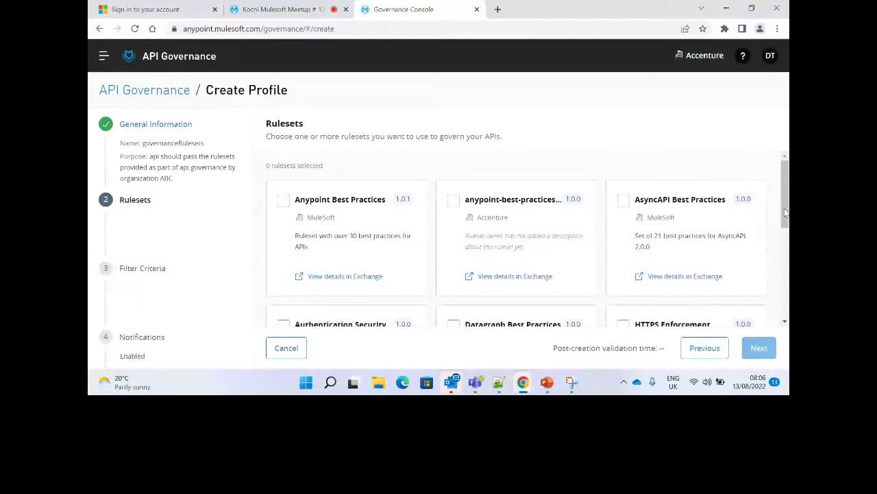
pyautogui.scroll(-2, 786, 213)
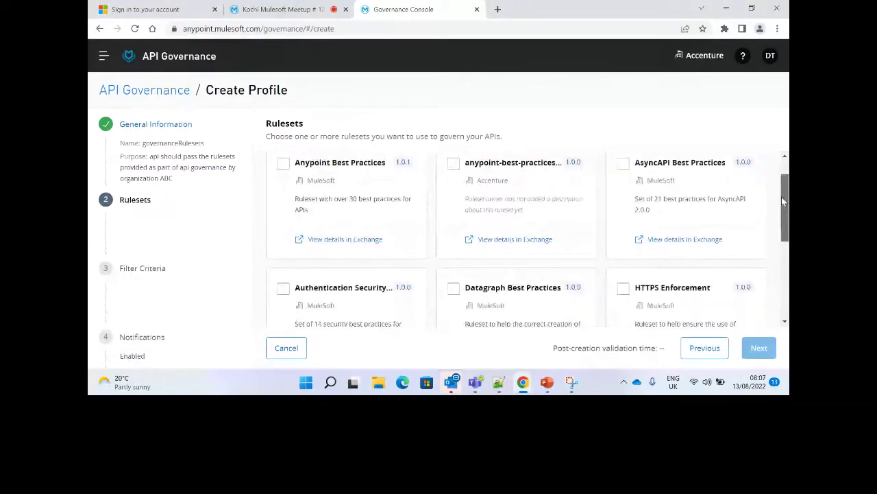
pyautogui.scroll(2, 781, 199)
pyautogui.scroll(1, 782, 195)
pyautogui.rightClick(335, 265)
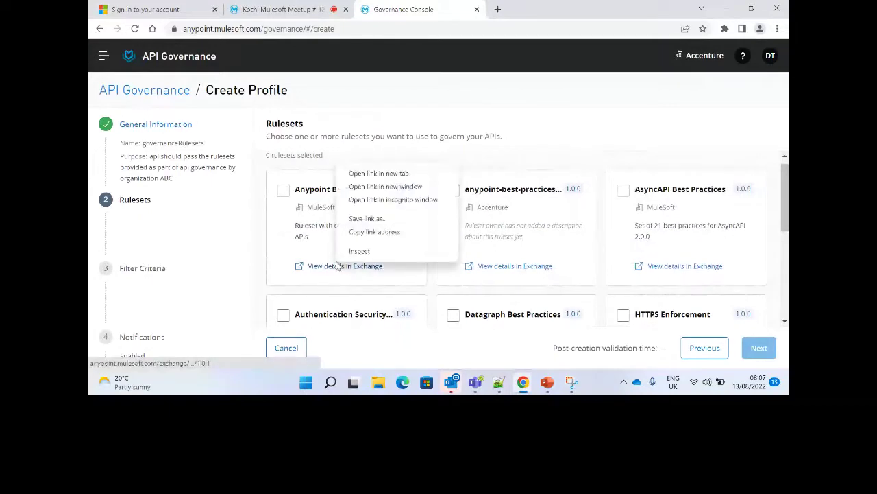
pyautogui.click(378, 173)
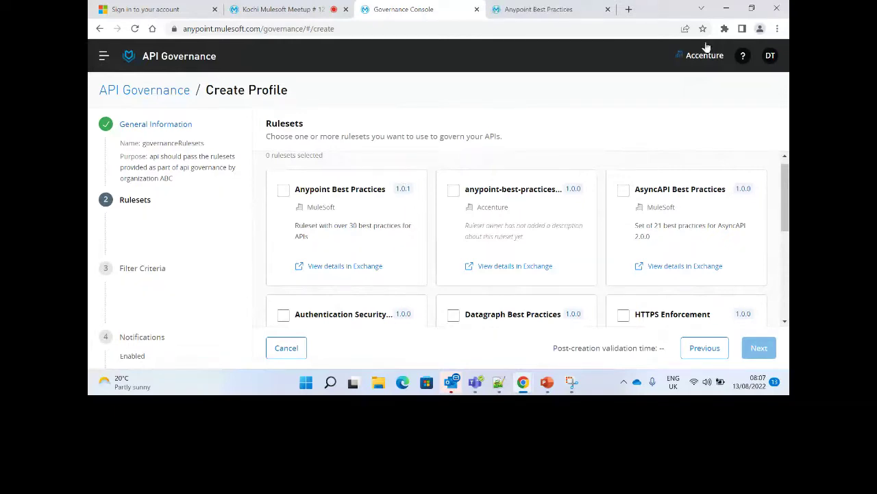
pyautogui.click(535, 10)
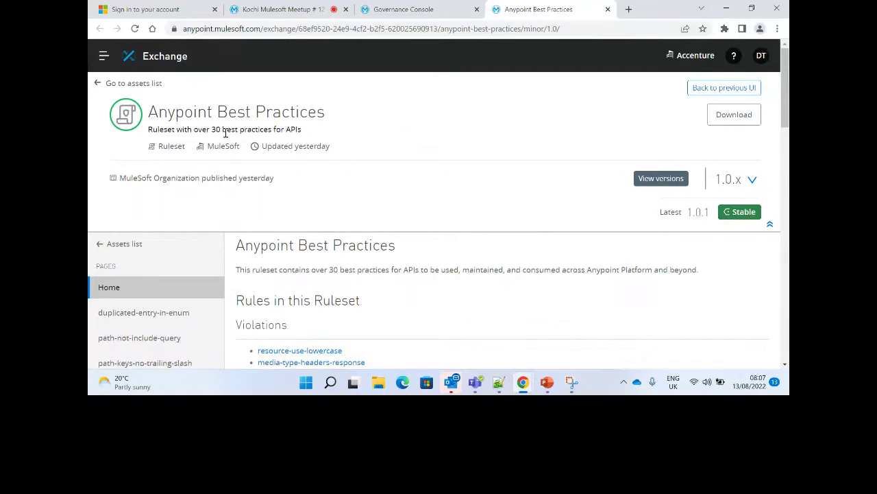
# Download the Anypoint Best Practices 1.0.1 ruleset zip from Exchange and open it.
pyautogui.scroll(-1, 226, 134)
pyautogui.scroll(-3, 316, 143)
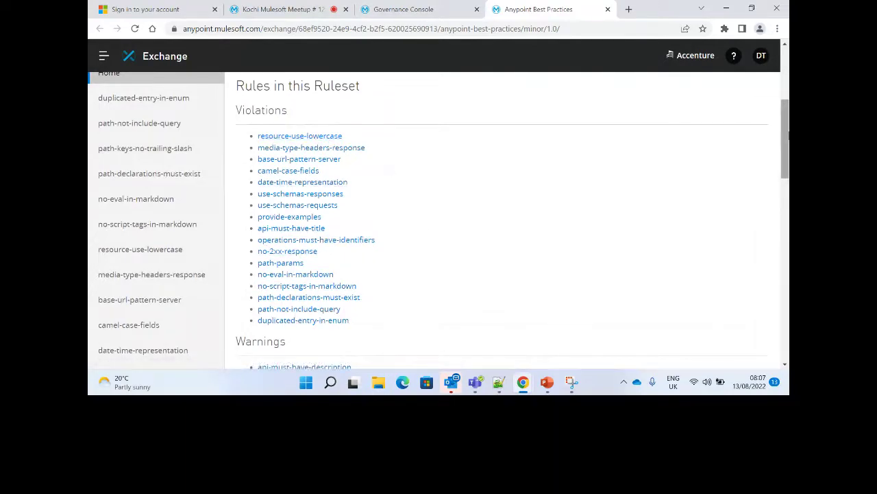
pyautogui.scroll(-3, 788, 137)
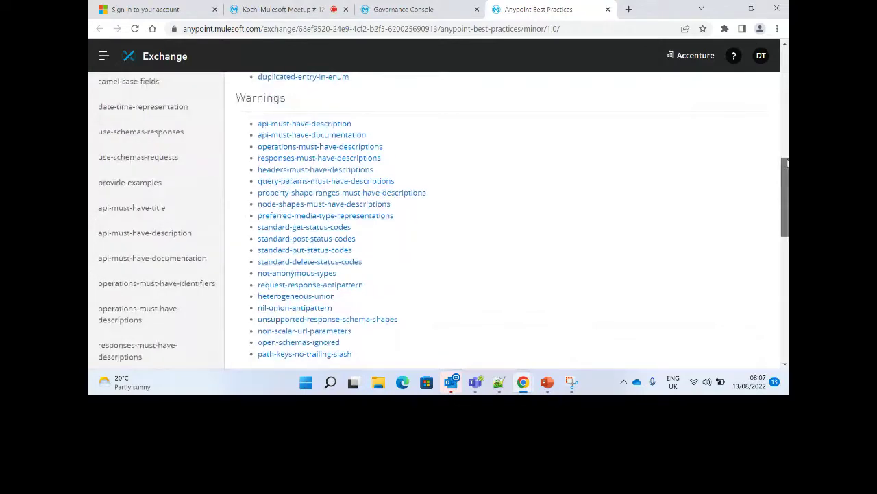
pyautogui.moveTo(787, 161); pyautogui.dragTo(787, 51)
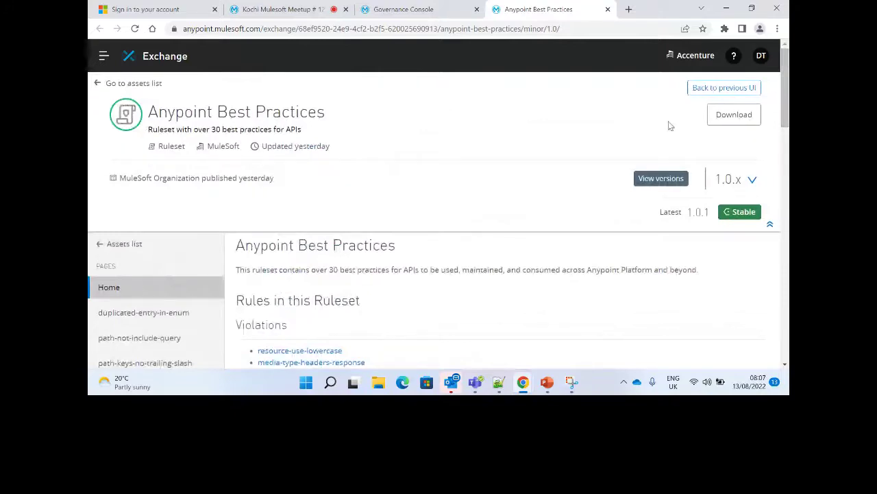
pyautogui.click(727, 120)
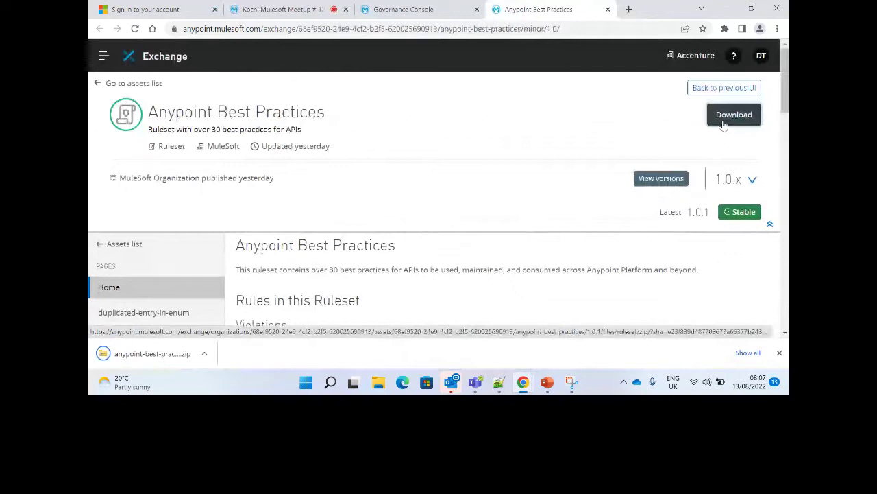
pyautogui.hotkey('ctrl', 'shift', 'Tab')
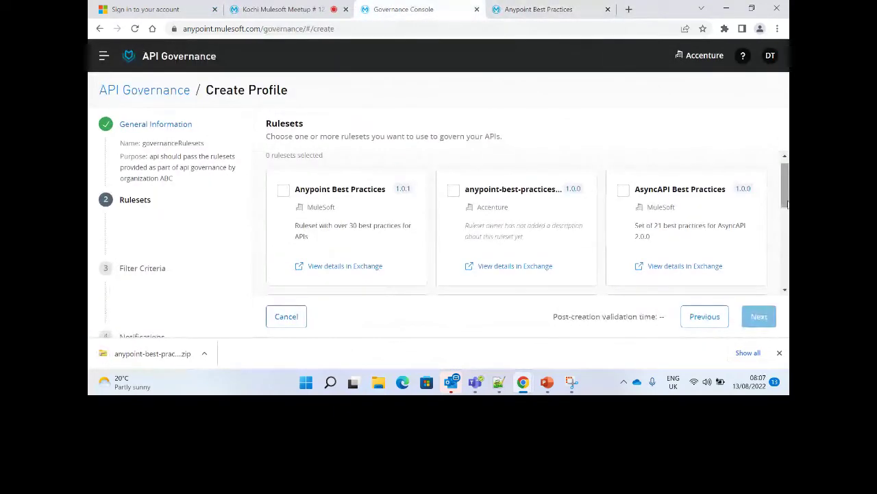
pyautogui.moveTo(787, 204); pyautogui.dragTo(787, 238)
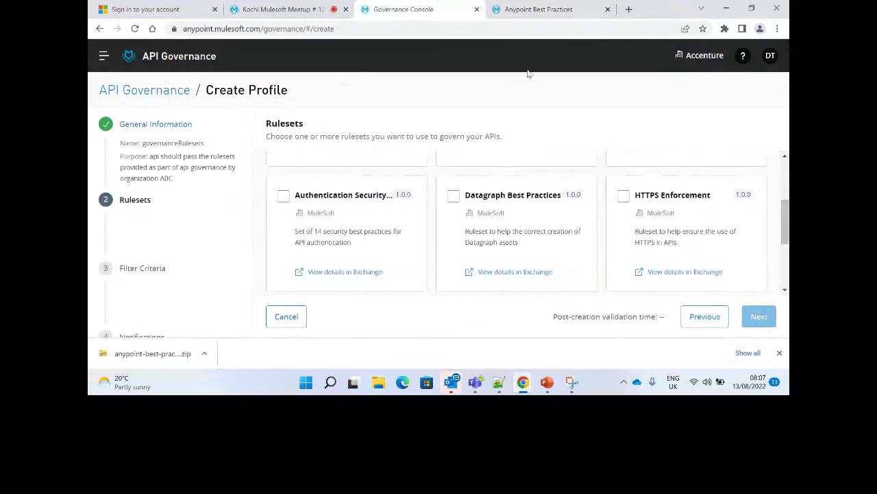
pyautogui.click(147, 353)
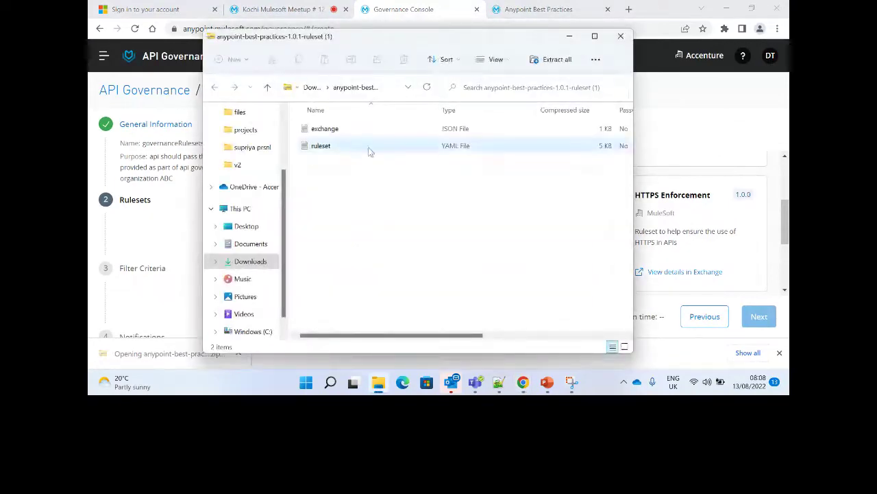
# Open the zip's ruleset YAML in Notepad, select all of it, and bring up Notepad++'s new 26.
pyautogui.click(594, 36)
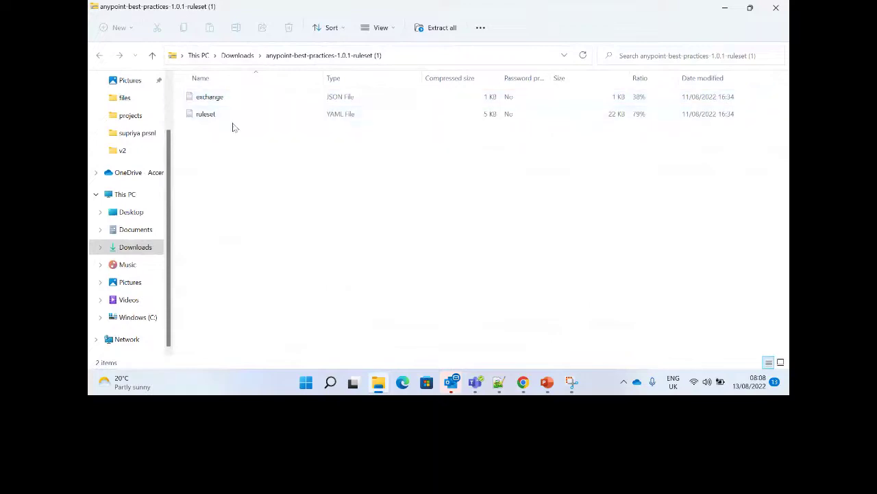
pyautogui.rightClick(219, 116)
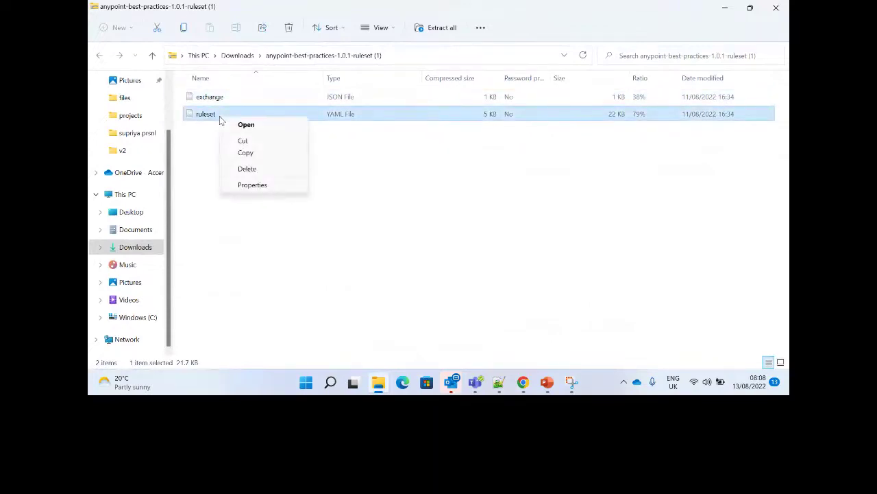
pyautogui.click(244, 124)
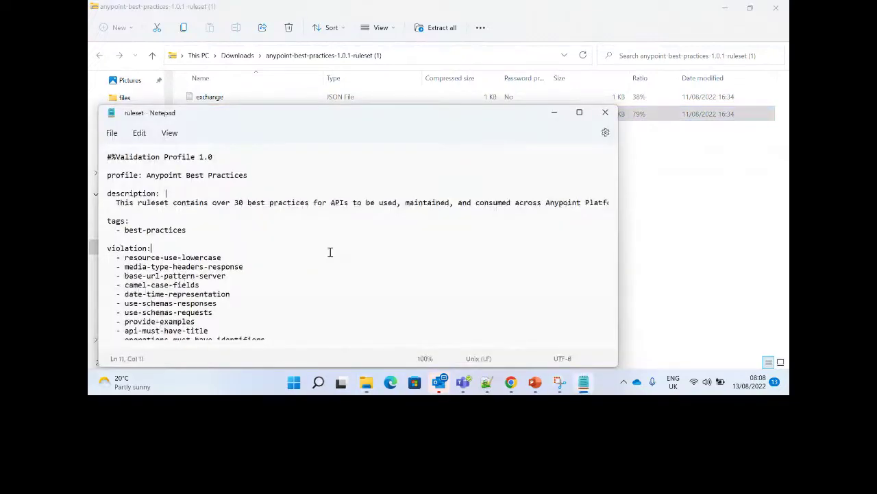
pyautogui.hotkey('ctrl', 'a')
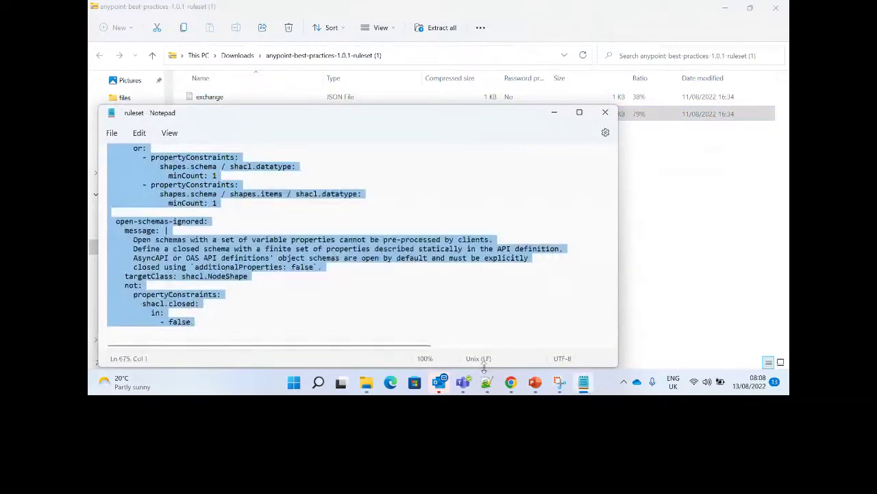
pyautogui.click(487, 382)
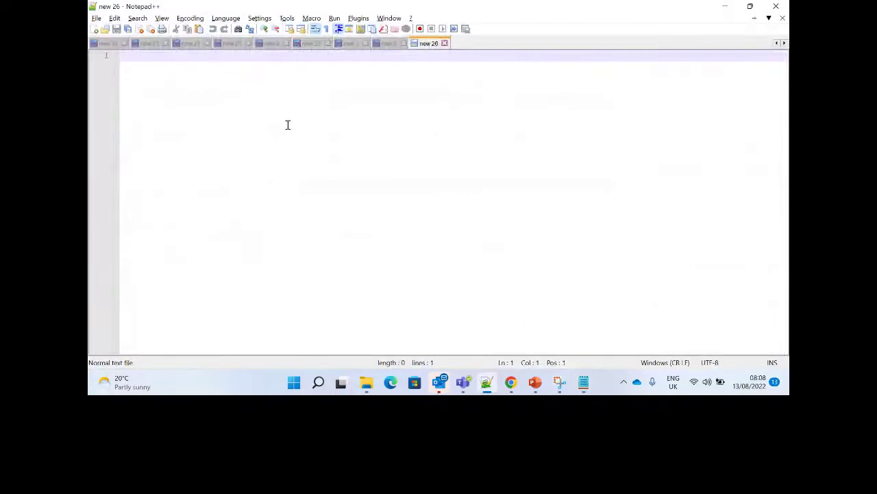
# Paste the ruleset YAML into new 26 and set its syntax colouring to XML.
pyautogui.hotkey('ctrl', 'v')
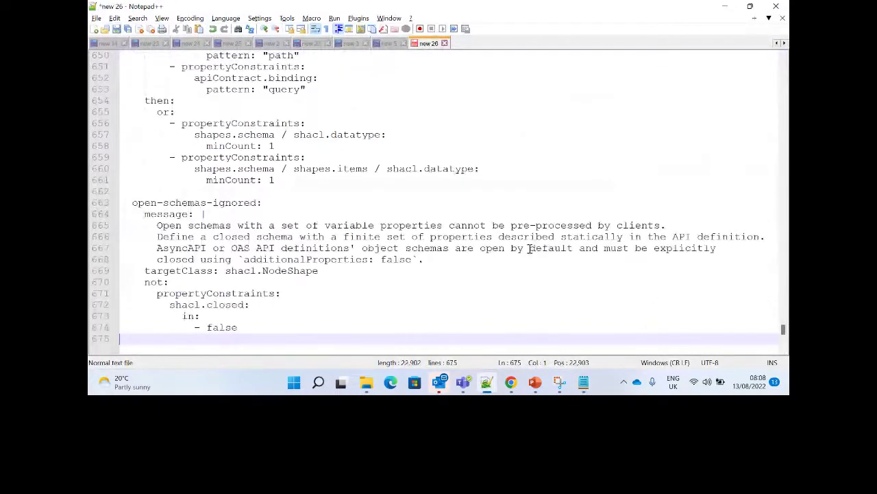
pyautogui.hotkey('ctrl', 'Home')
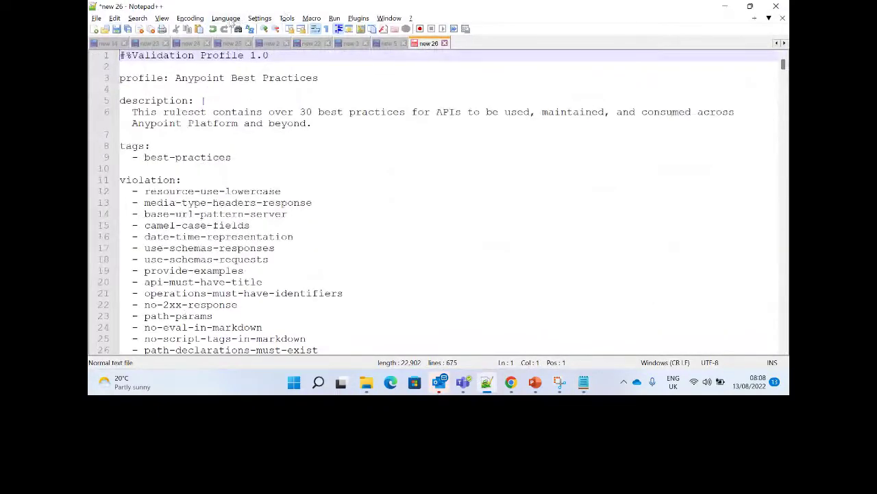
pyautogui.click(229, 20)
pyautogui.moveTo(268, 162)
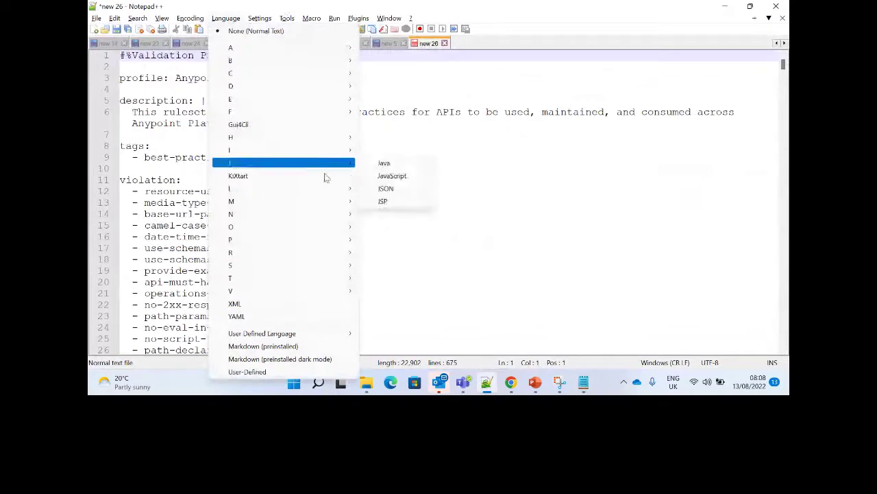
pyautogui.click(383, 188)
pyautogui.click(457, 268)
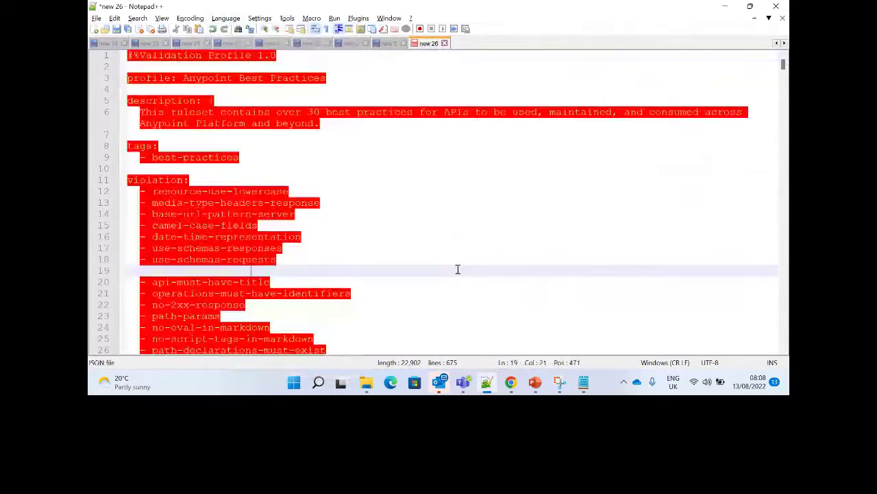
pyautogui.click(226, 18)
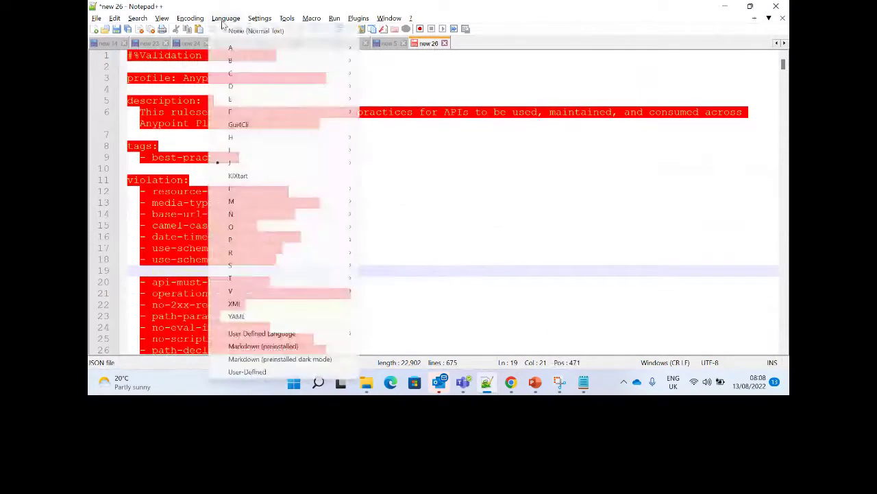
pyautogui.click(247, 303)
pyautogui.click(295, 213)
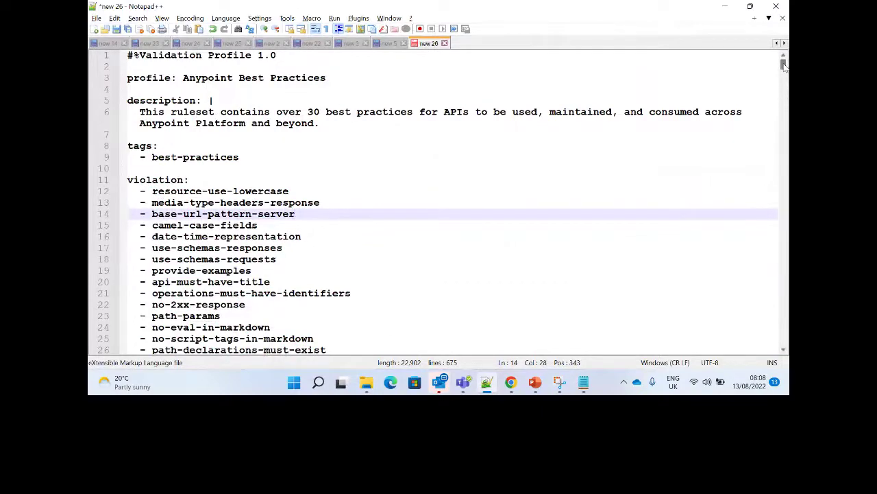
# Scroll through the violation rule names listed near the top of the ruleset.
pyautogui.moveTo(785, 65); pyautogui.dragTo(785, 69)
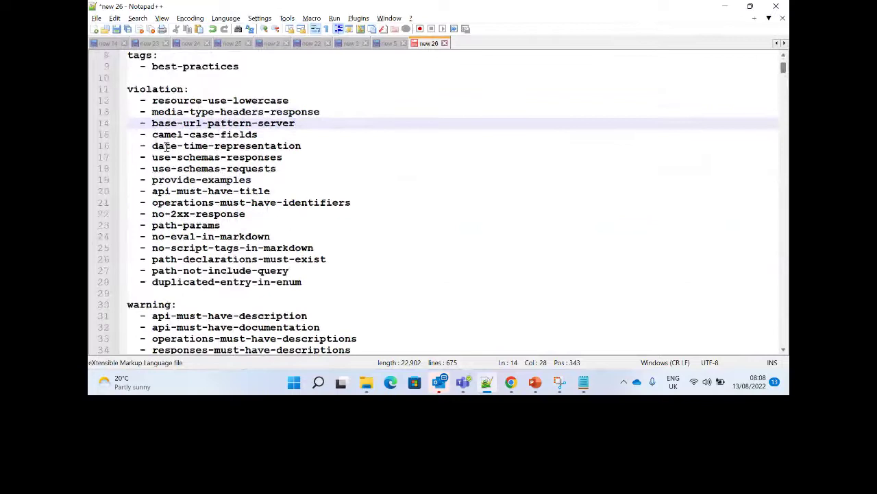
pyautogui.moveTo(153, 100); pyautogui.dragTo(298, 100)
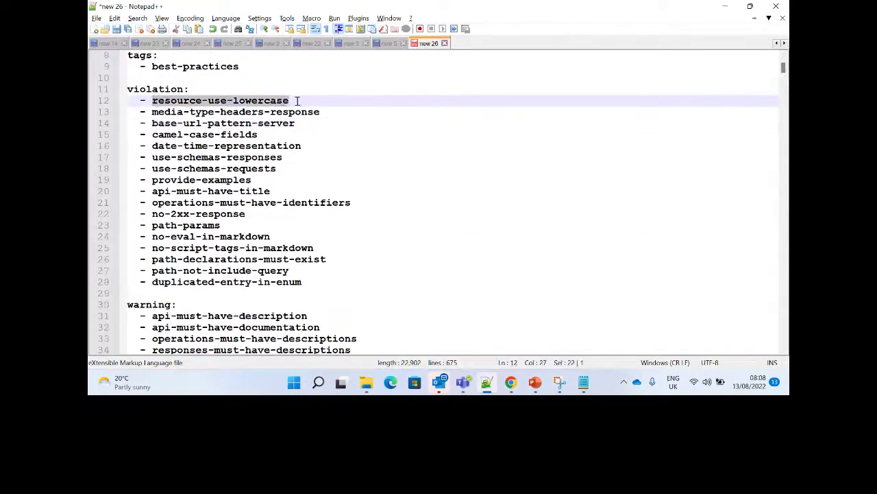
pyautogui.click(385, 139)
pyautogui.press('Down')
pyautogui.press('Down')
pyautogui.press('Down')
pyautogui.press('Down')
pyautogui.press('Down')
pyautogui.press('Down')
pyautogui.press('Down')
pyautogui.press('Down')
pyautogui.press('Down')
pyautogui.press('Down')
pyautogui.press('Down')
pyautogui.press('Down')
pyautogui.press('Down')
pyautogui.press('Down')
pyautogui.press('Down')
pyautogui.press('Down')
pyautogui.press('Down')
pyautogui.press('Down')
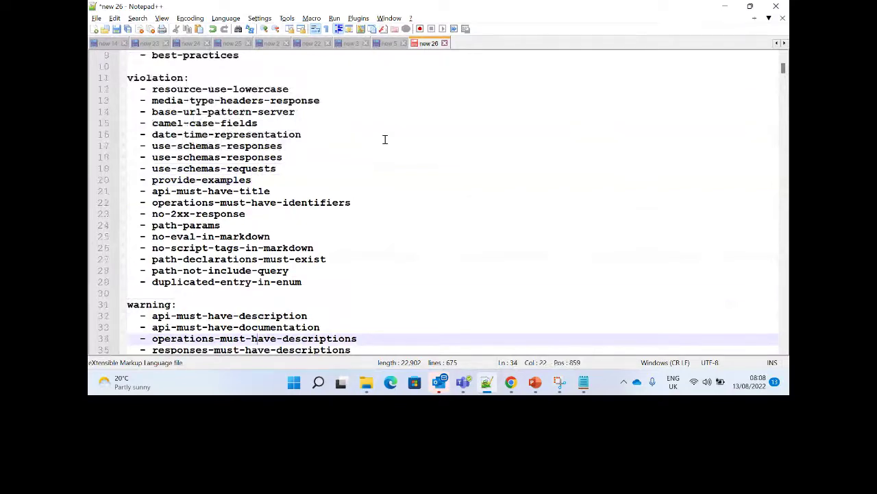
pyautogui.moveTo(785, 67); pyautogui.dragTo(785, 81)
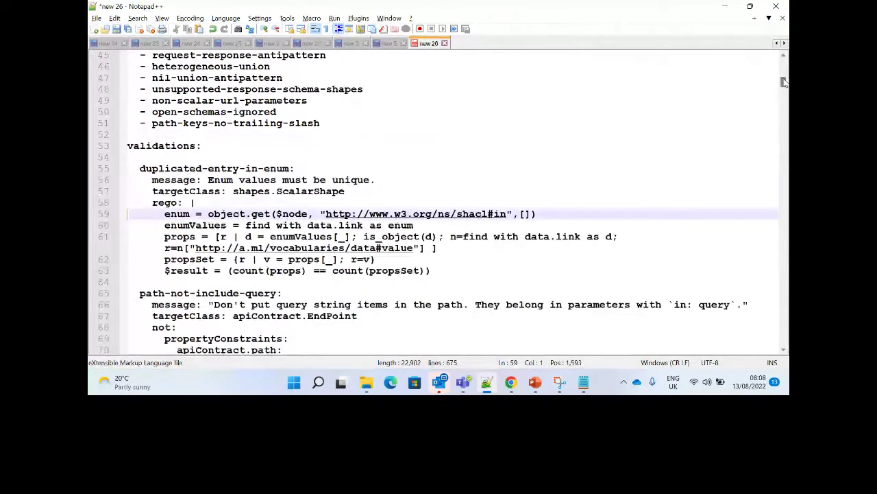
pyautogui.moveTo(785, 81); pyautogui.dragTo(785, 60)
# Find the resource-use-lowercase rule definition and select its block.
pyautogui.doubleClick(179, 192)
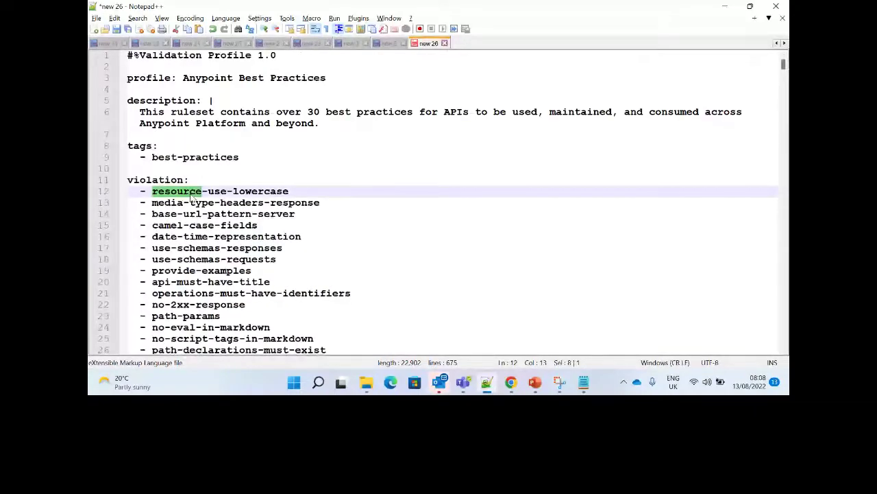
pyautogui.hotkey('ctrl', 'f')
pyautogui.press('Return')
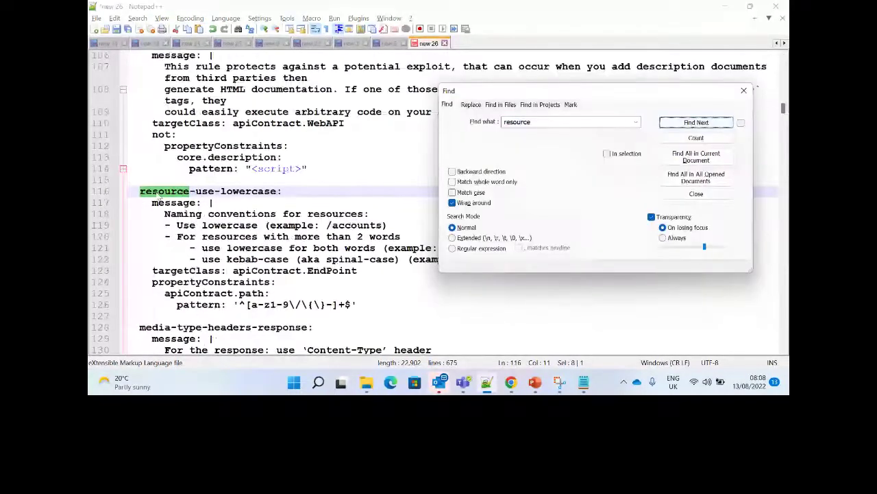
pyautogui.click(159, 194)
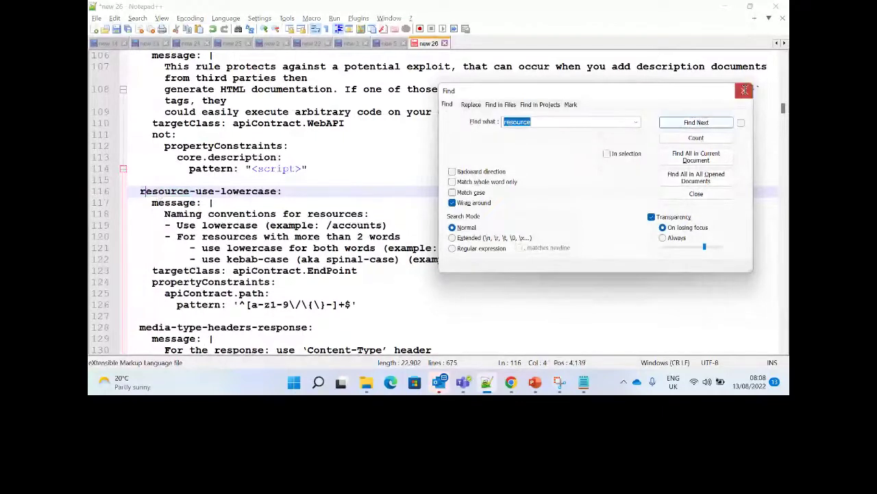
pyautogui.click(744, 90)
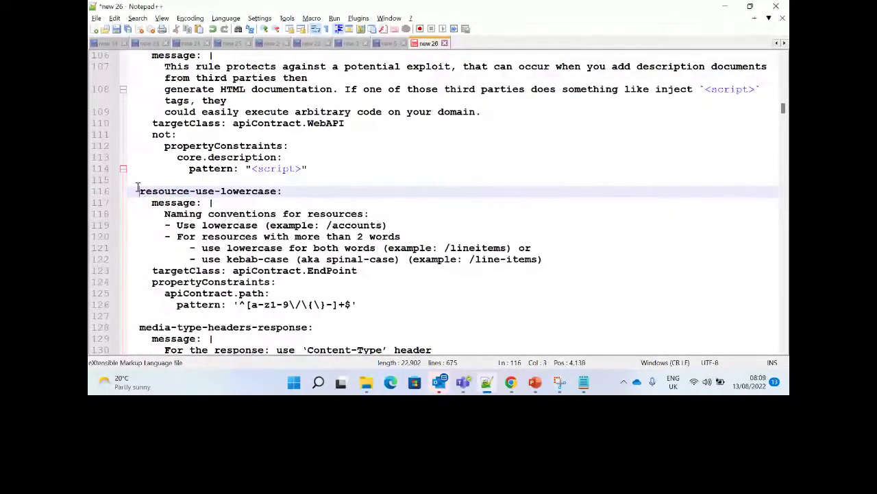
pyautogui.moveTo(140, 191); pyautogui.dragTo(403, 291)
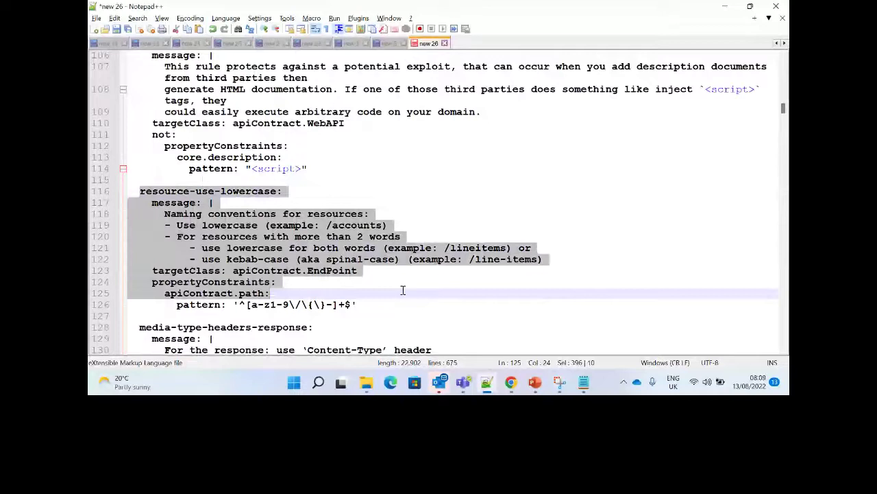
pyautogui.click(413, 315)
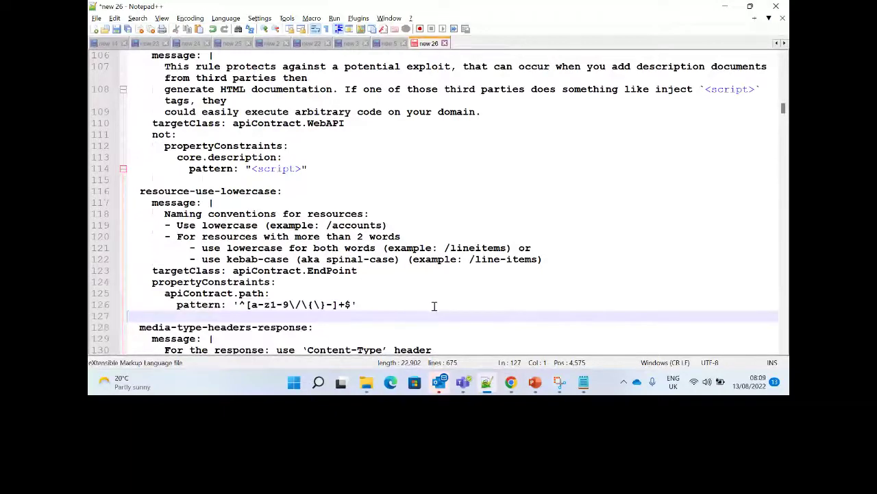
# Inspect the rule's apiContract.path propertyConstraints pattern and its example value 'accounts'.
pyautogui.click(384, 297)
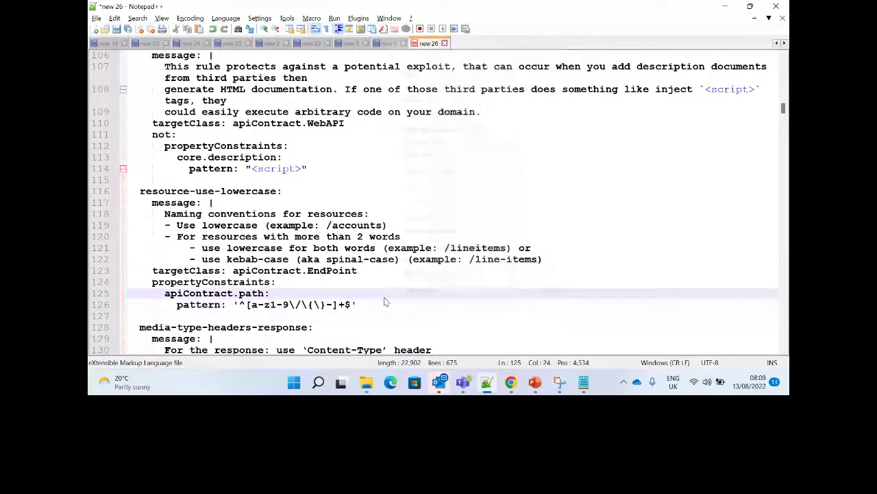
pyautogui.press('Up')
pyautogui.hotkey('shift', 'Right')
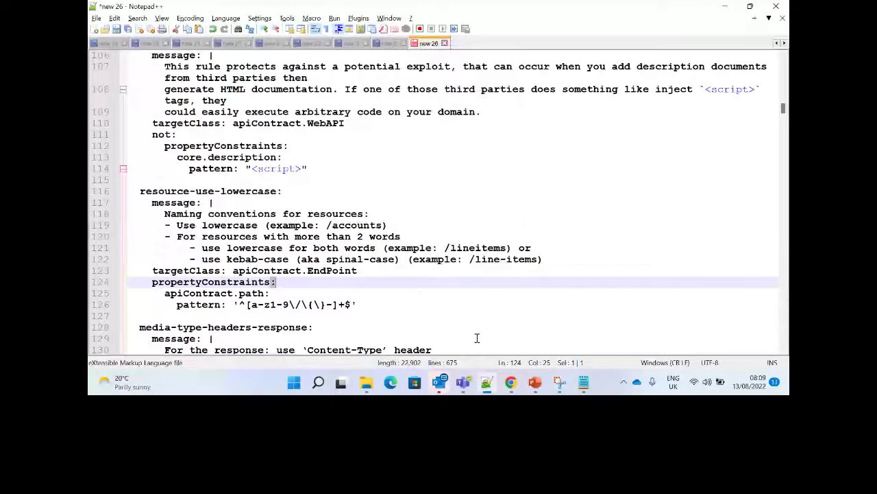
pyautogui.click(375, 308)
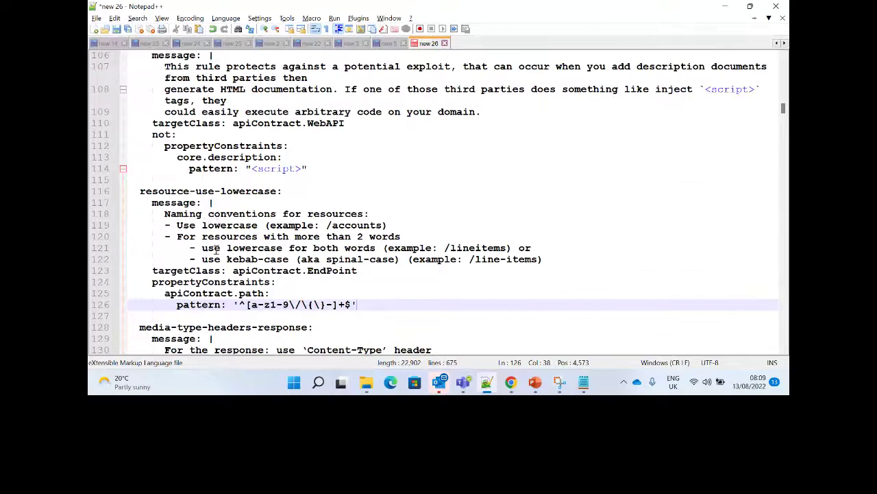
pyautogui.doubleClick(353, 226)
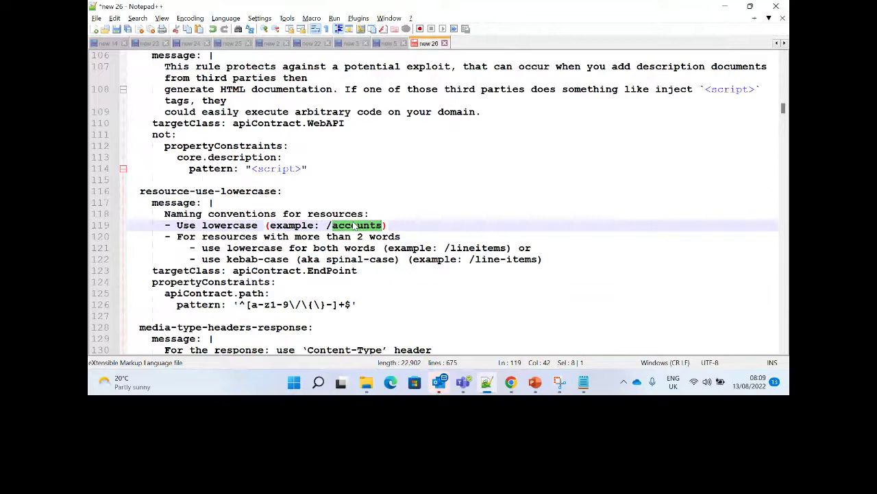
pyautogui.click(487, 381)
pyautogui.moveTo(511, 386)
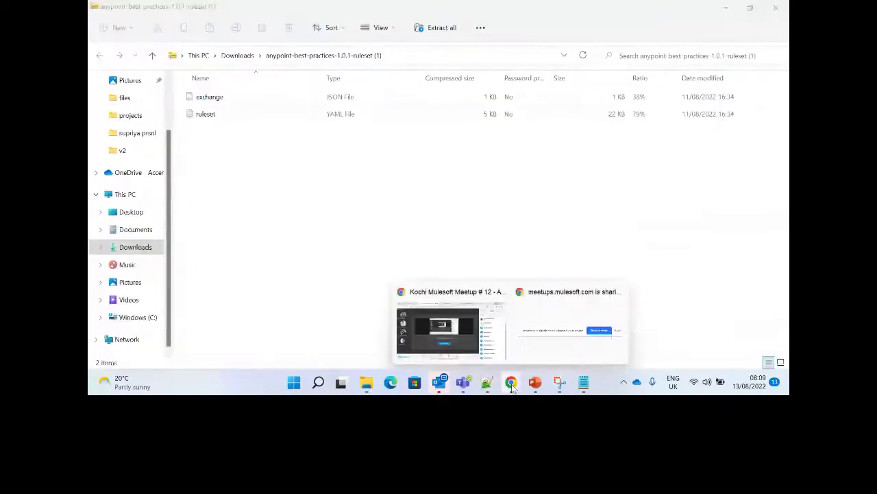
# Select the Anypoint Best Practices and HTTPS Enforcement rulesets, then continue to Filter Criteria.
pyautogui.click(460, 289)
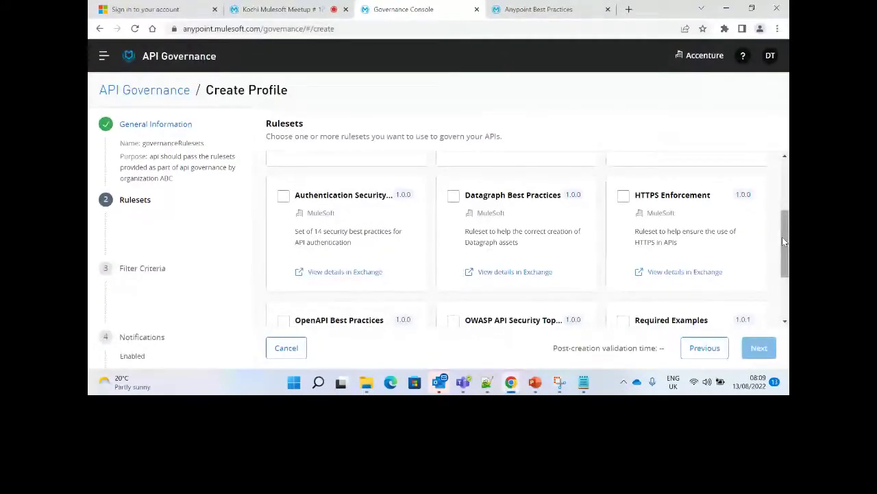
pyautogui.moveTo(785, 240); pyautogui.dragTo(784, 174)
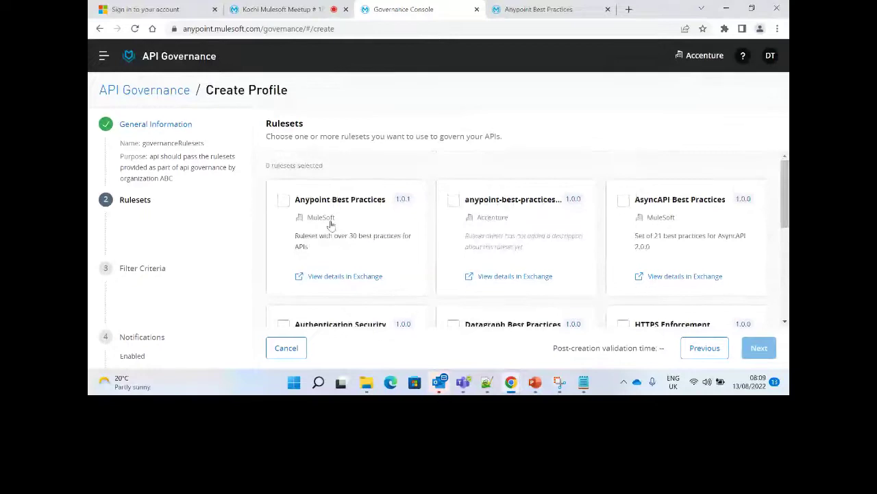
pyautogui.click(282, 205)
pyautogui.moveTo(727, 279); pyautogui.dragTo(634, 233)
pyautogui.click(710, 146)
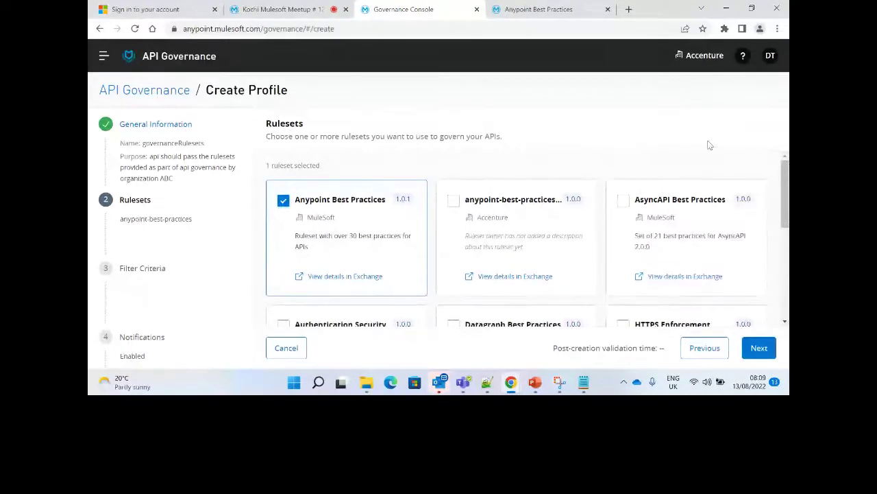
pyautogui.moveTo(709, 146); pyautogui.dragTo(740, 135)
pyautogui.click(709, 117)
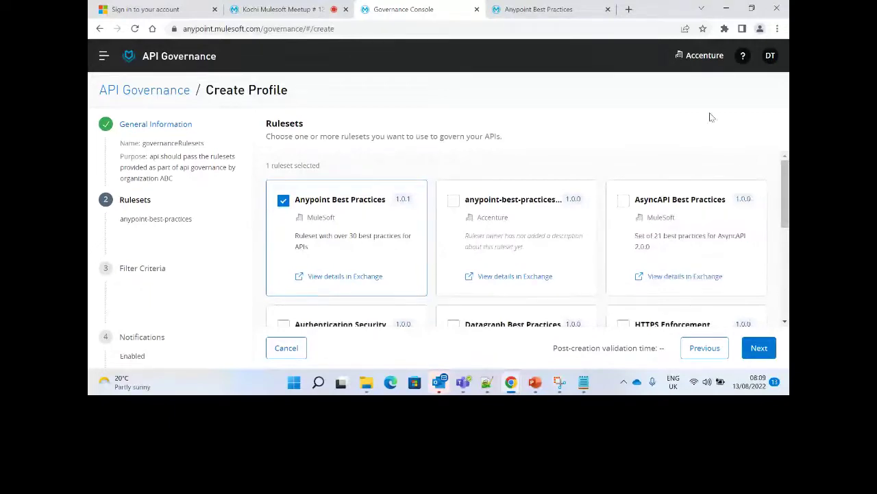
pyautogui.moveTo(787, 183); pyautogui.dragTo(787, 225)
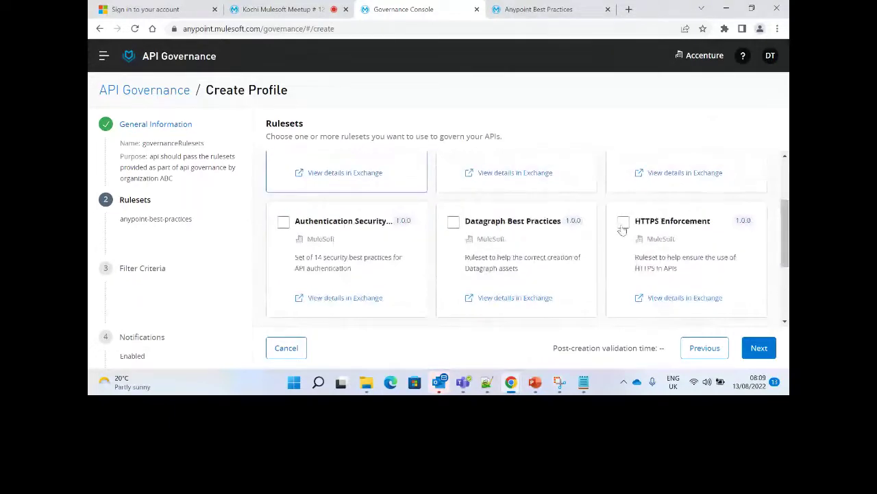
pyautogui.click(623, 222)
pyautogui.click(757, 347)
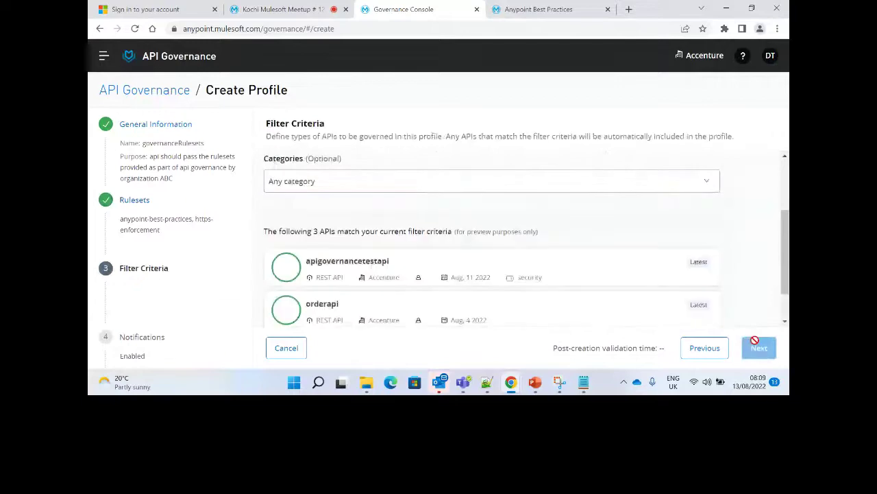
pyautogui.moveTo(787, 202); pyautogui.dragTo(780, 152)
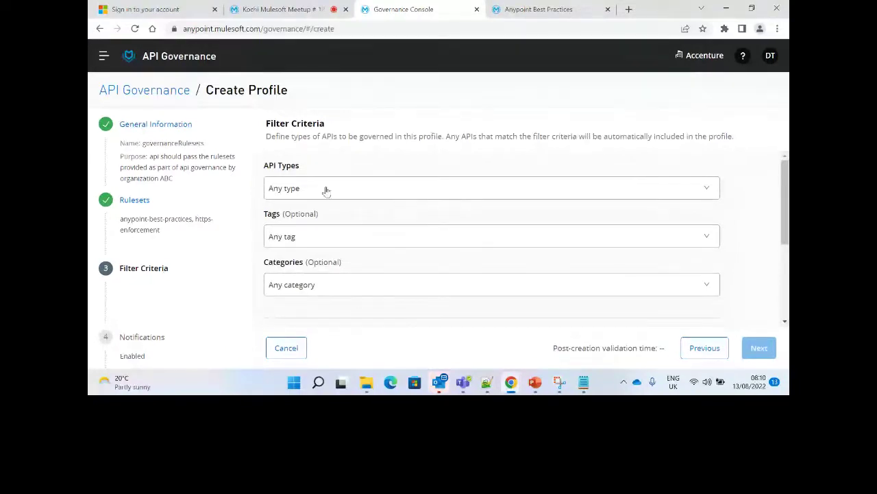
# Duplicate the Governance Console tab and open Design Center in the copy.
pyautogui.rightClick(363, 4)
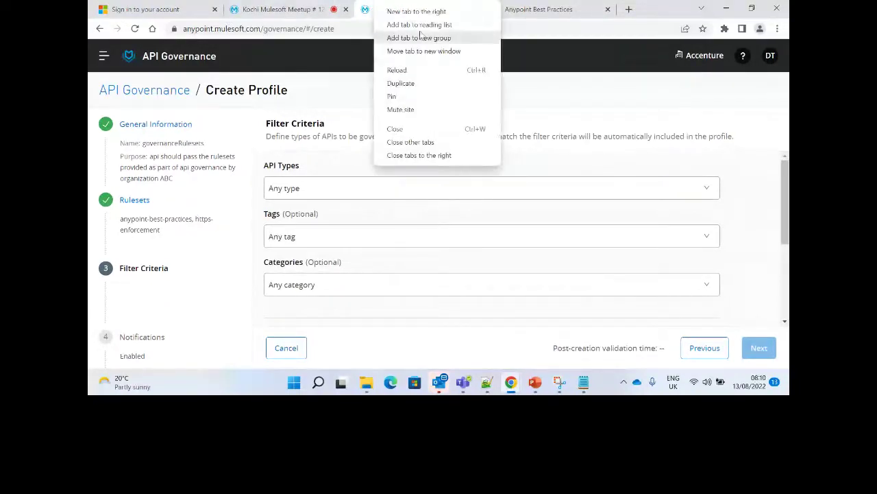
pyautogui.click(403, 90)
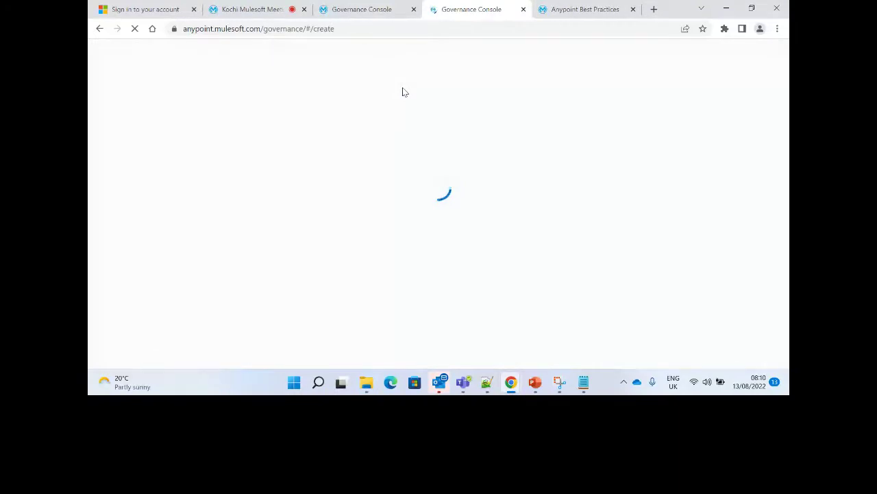
pyautogui.click(105, 61)
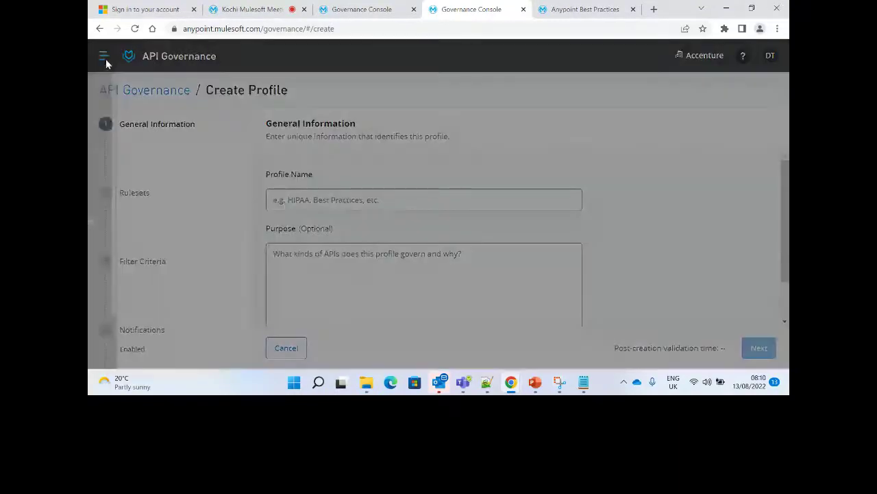
pyautogui.click(151, 97)
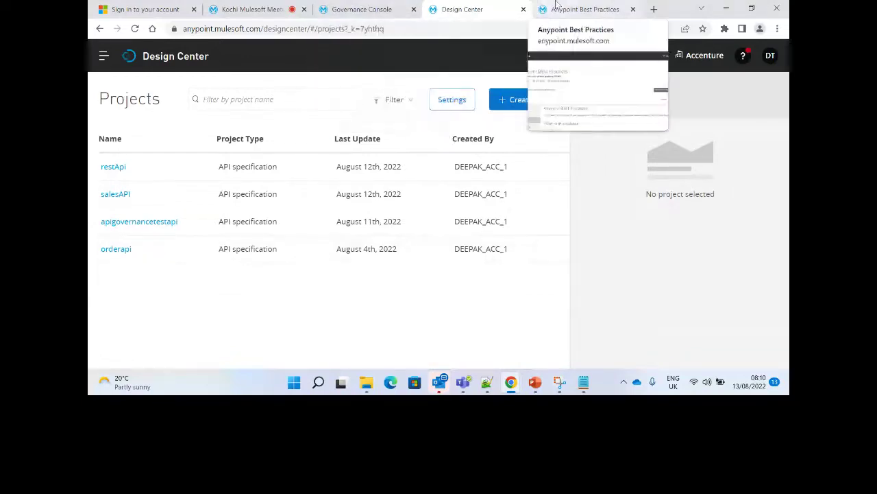
pyautogui.click(583, 9)
# In Exchange's asset list, check salesAPI's tags and view the anypoint-best-practices-custom asset.
pyautogui.click(106, 56)
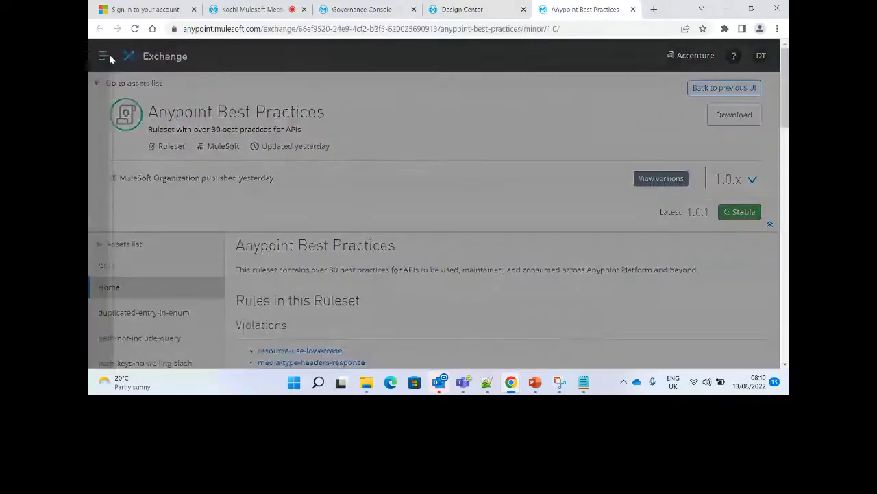
pyautogui.moveTo(146, 127)
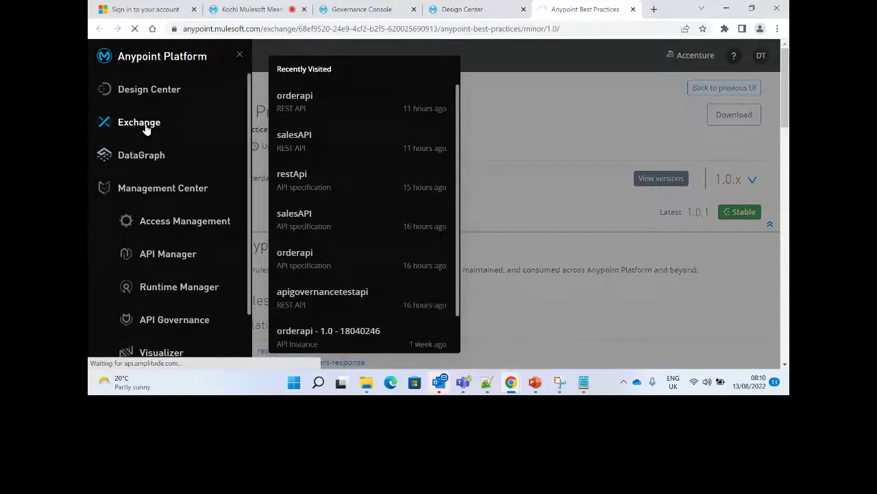
pyautogui.click(146, 127)
pyautogui.click(107, 87)
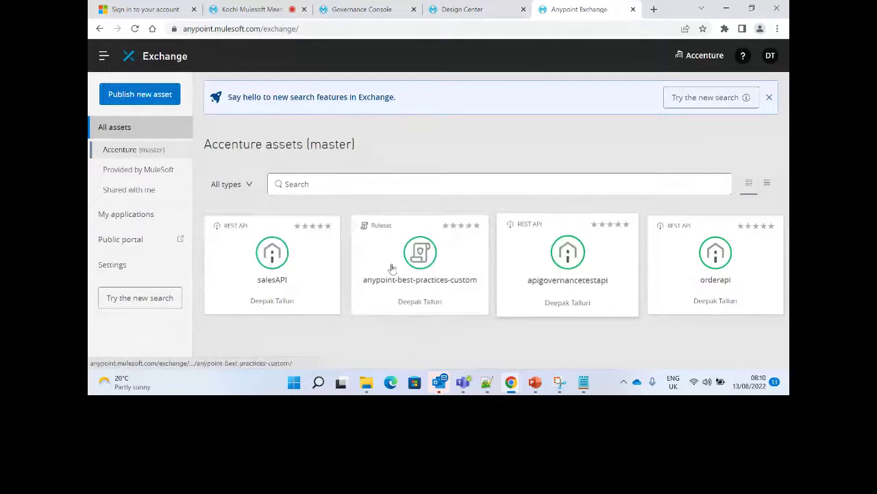
pyautogui.click(297, 280)
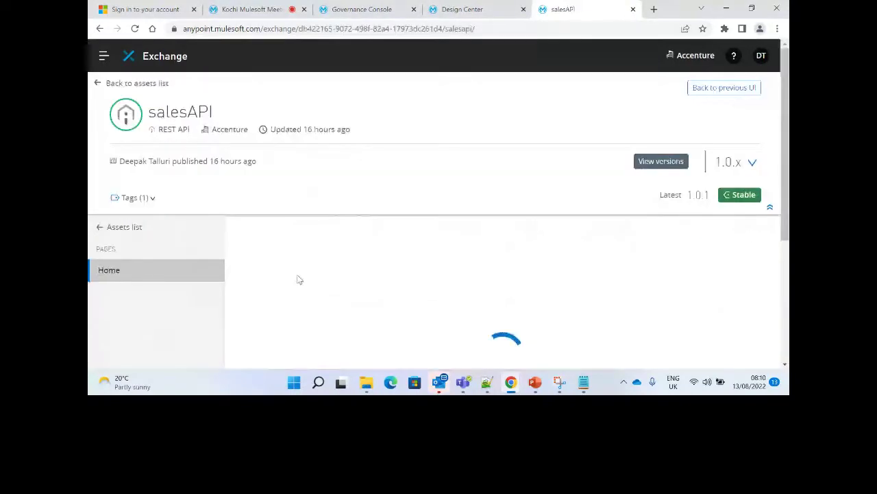
pyautogui.click(154, 198)
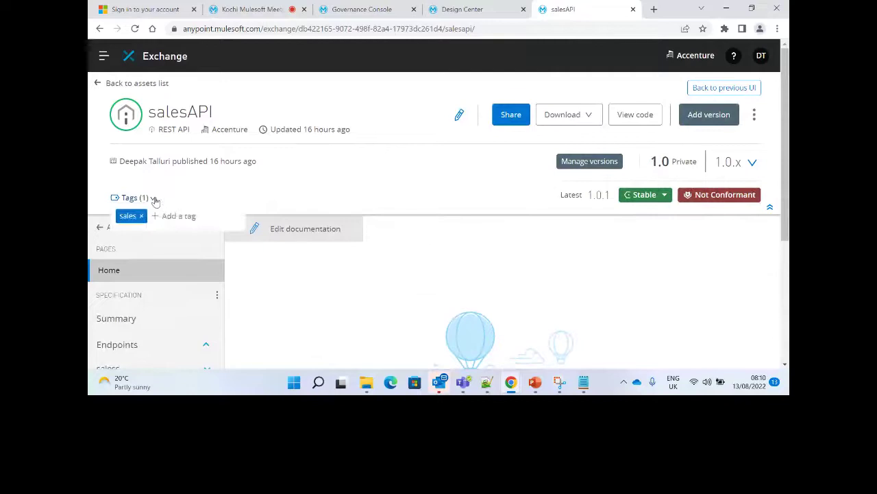
pyautogui.click(100, 30)
pyautogui.click(385, 220)
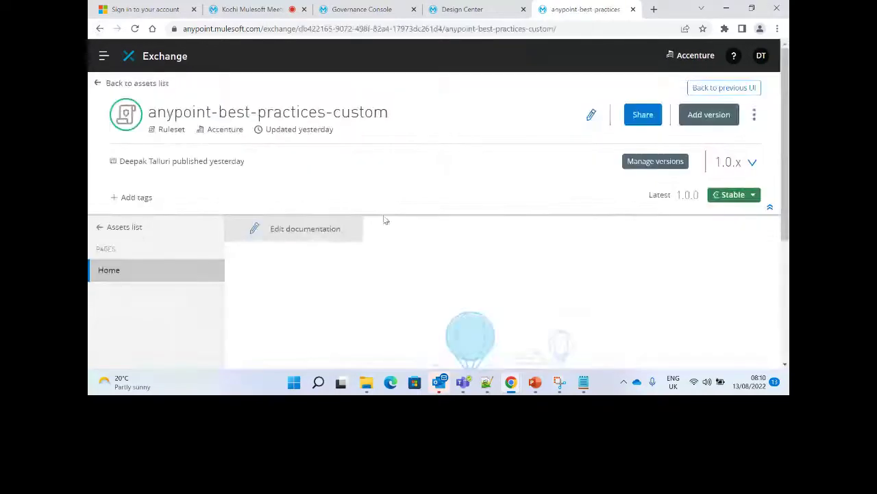
pyautogui.click(99, 30)
# Check the tags on apigovernancetestapi and orderapi, then return to the profile creation tab.
pyautogui.click(602, 278)
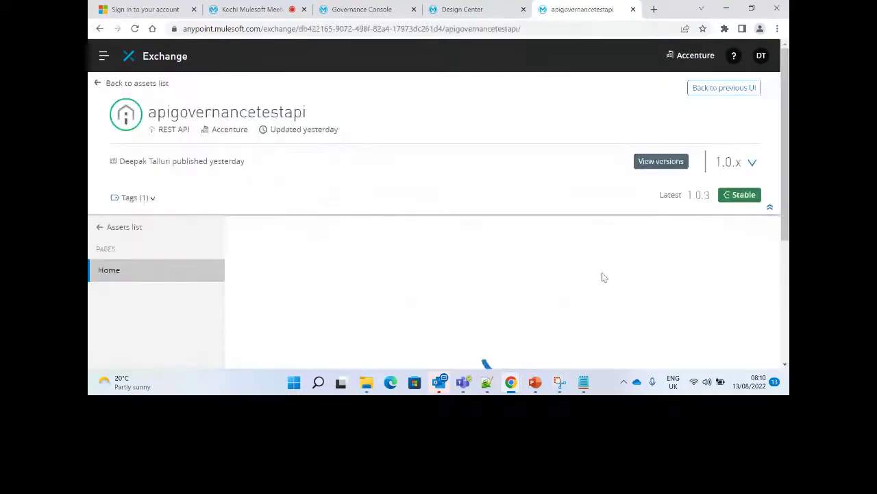
pyautogui.click(145, 197)
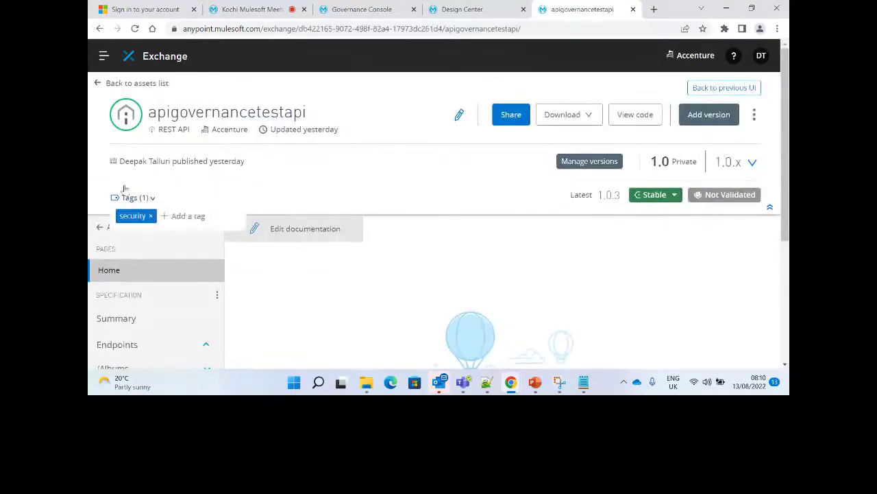
pyautogui.click(100, 29)
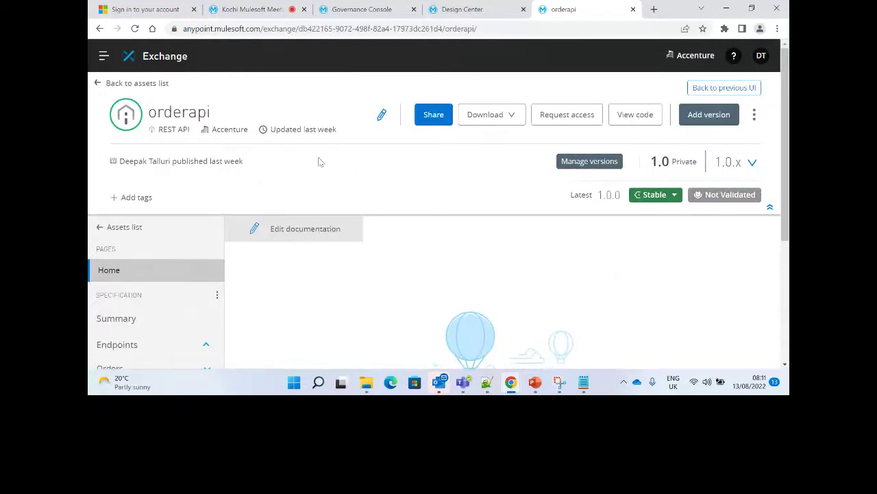
pyautogui.moveTo(398, 6)
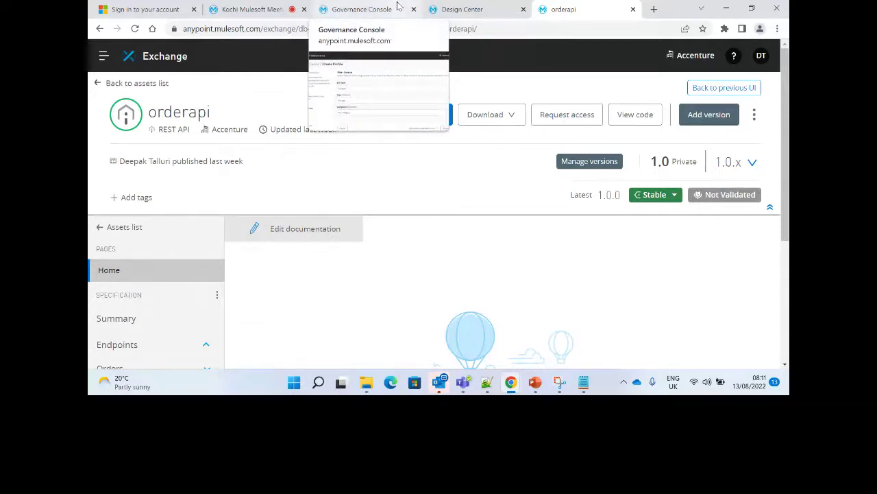
pyautogui.click(107, 83)
pyautogui.click(585, 285)
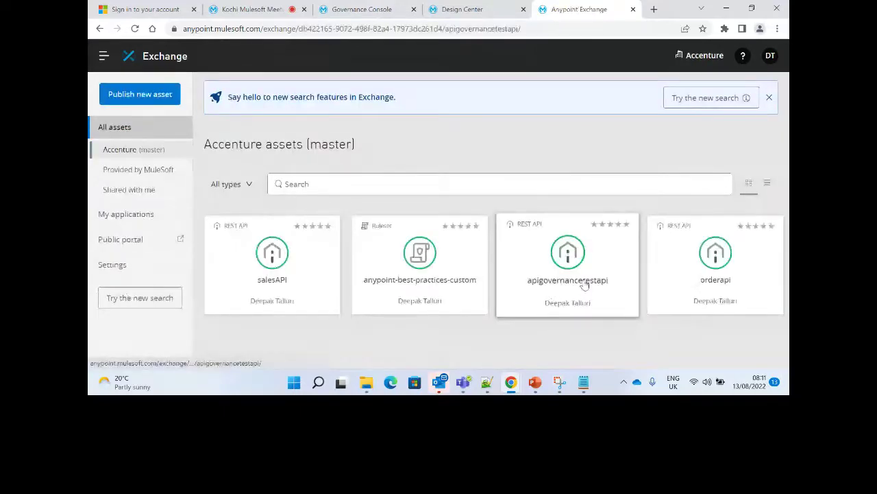
pyautogui.hotkey('ctrl', '3')
pyautogui.click(668, 186)
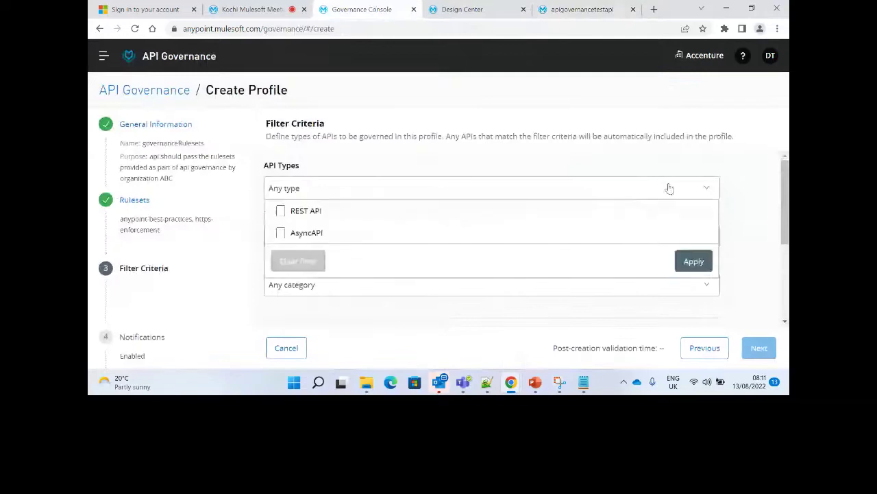
# Restrict the profile's API Types filter to REST API.
pyautogui.click(316, 216)
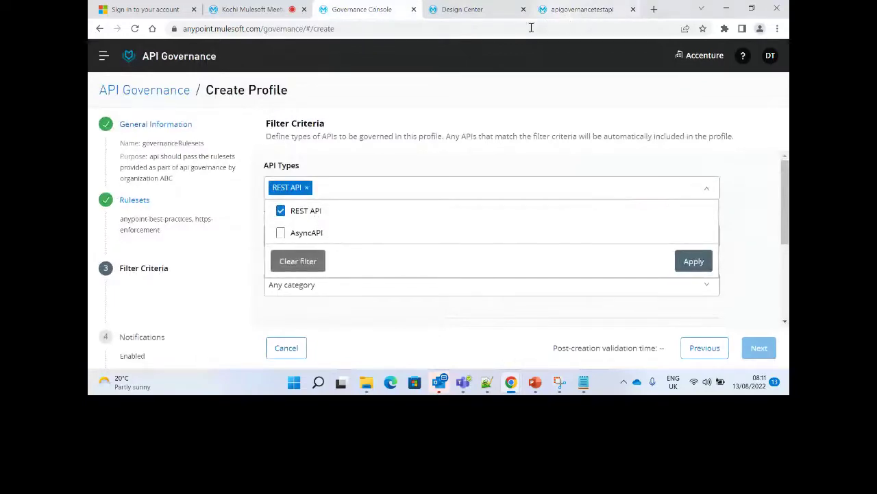
pyautogui.hotkey('ctrl', '4')
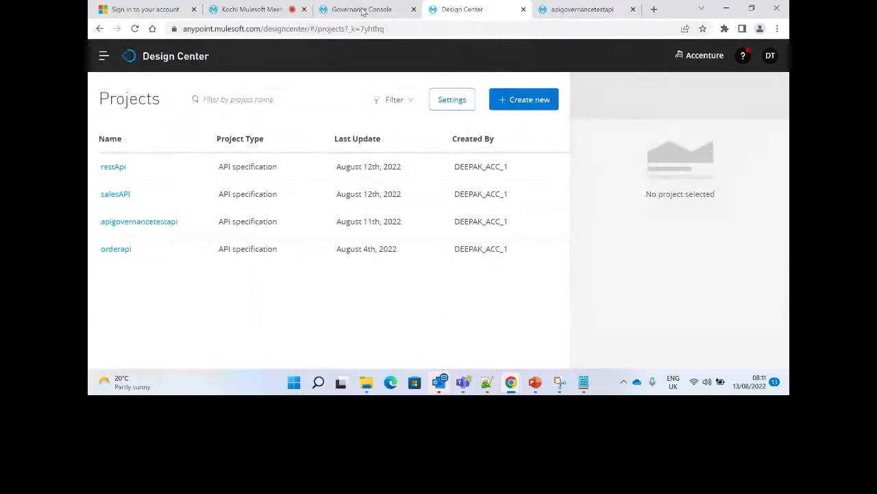
pyautogui.click(363, 11)
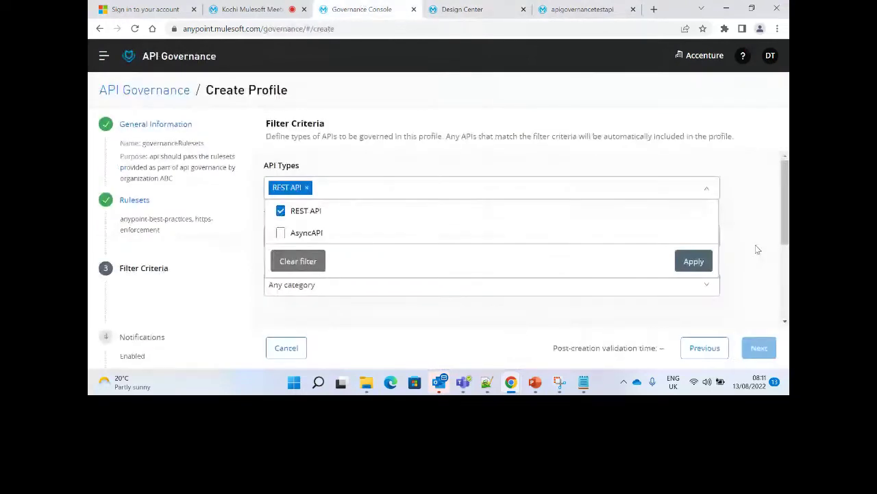
pyautogui.click(758, 250)
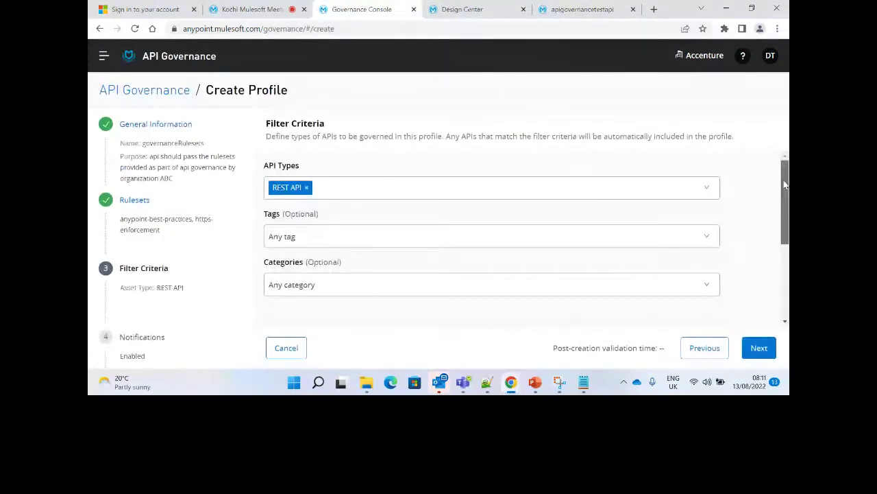
# Apply the sales tag filter, then clear it so apigovernancetestapi, orderapi and salesAPI all match.
pyautogui.moveTo(786, 184); pyautogui.dragTo(786, 204)
pyautogui.click(707, 195)
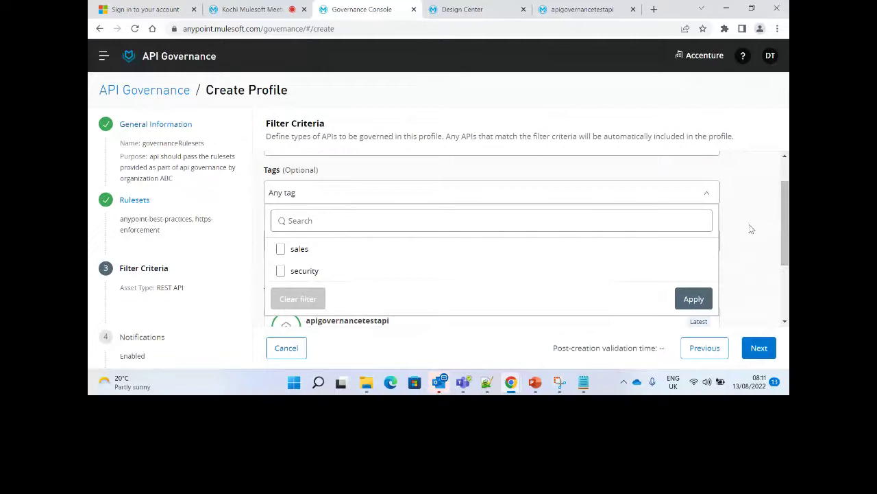
pyautogui.moveTo(751, 229); pyautogui.dragTo(307, 194)
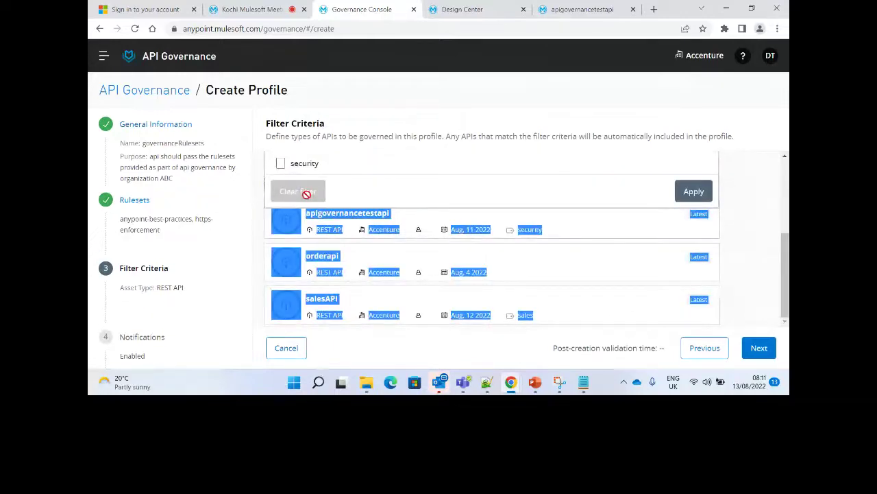
pyautogui.moveTo(306, 194); pyautogui.dragTo(785, 213)
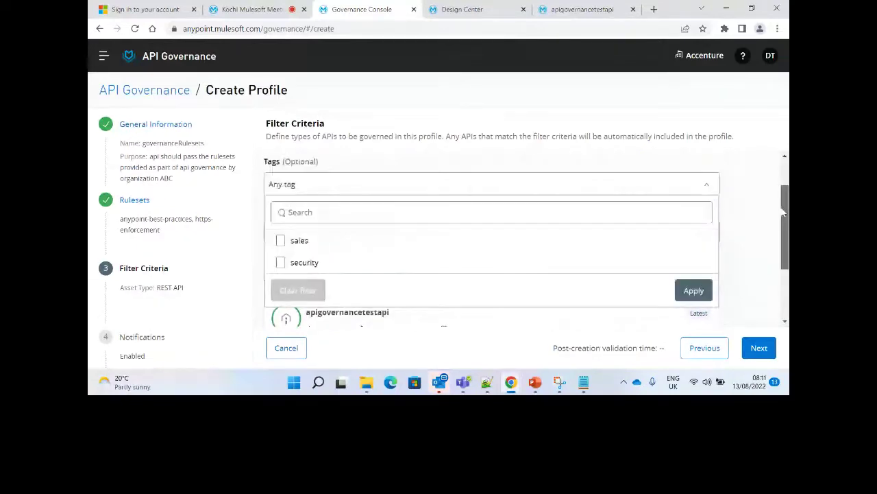
pyautogui.click(280, 160)
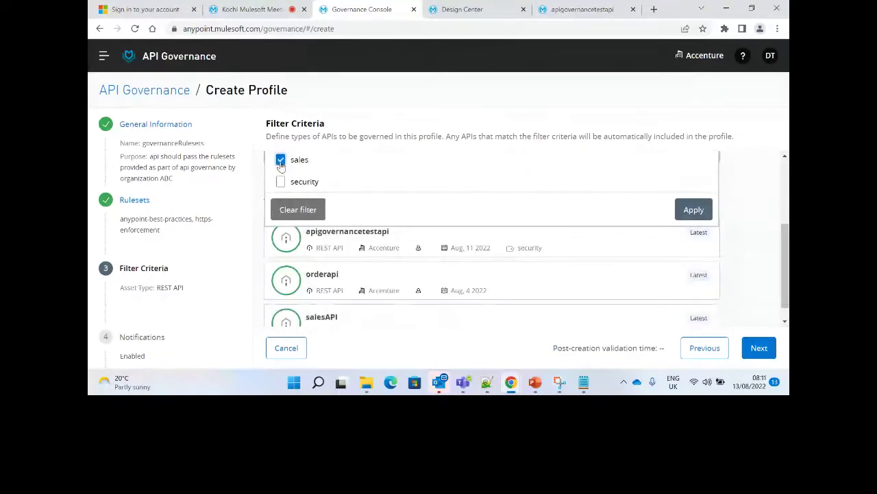
pyautogui.click(693, 209)
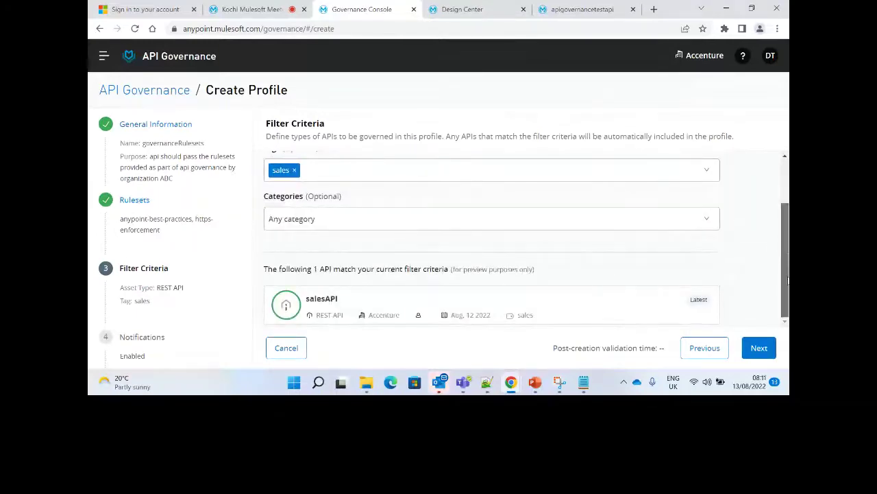
pyautogui.scroll(1, 787, 279)
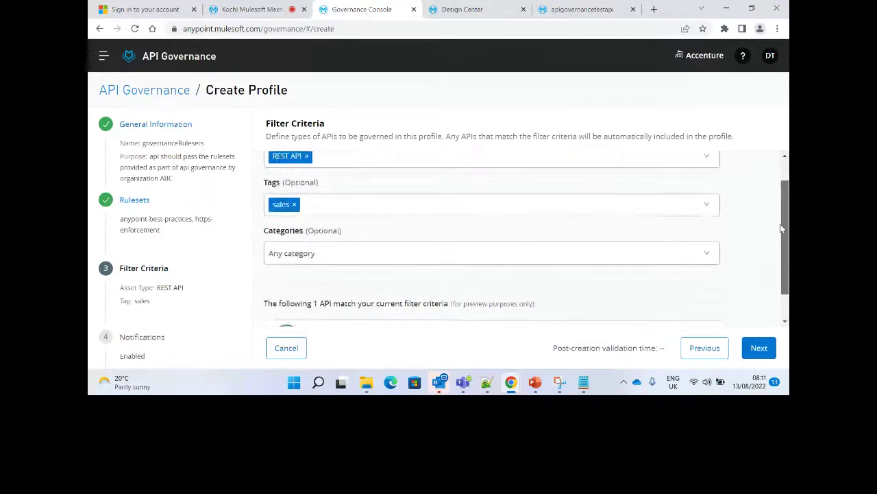
pyautogui.click(707, 204)
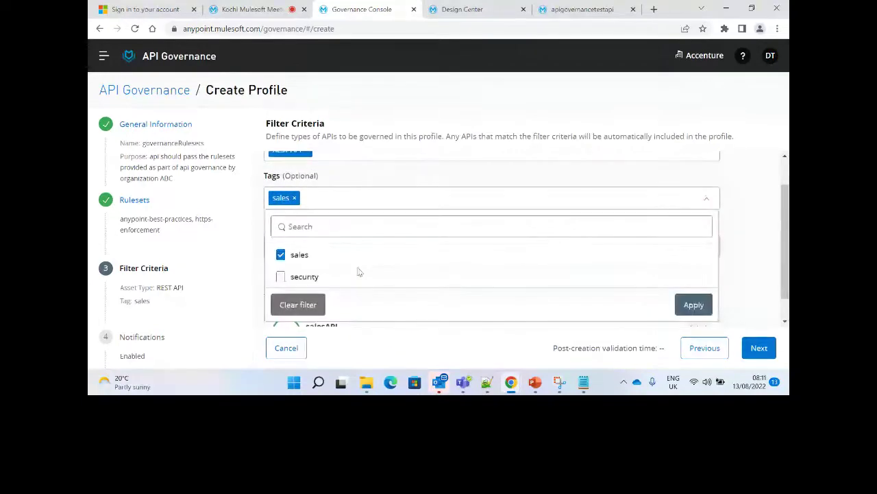
pyautogui.click(298, 305)
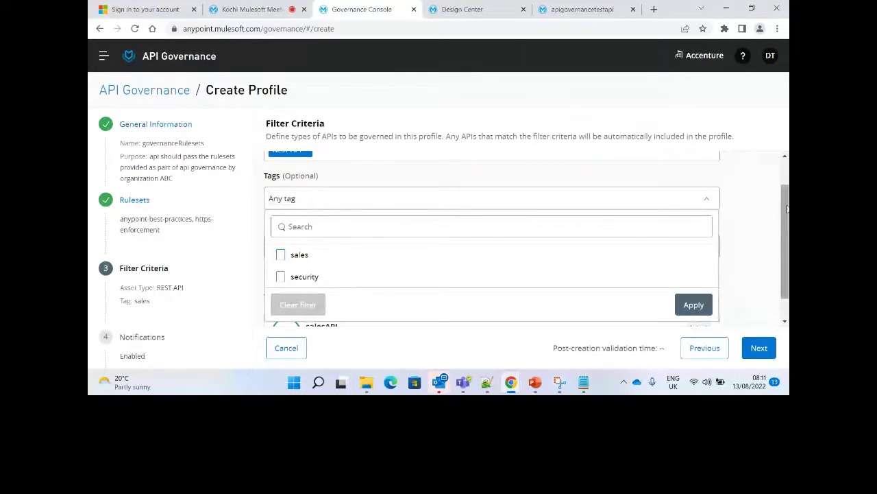
pyautogui.scroll(-1, 787, 209)
pyautogui.click(695, 277)
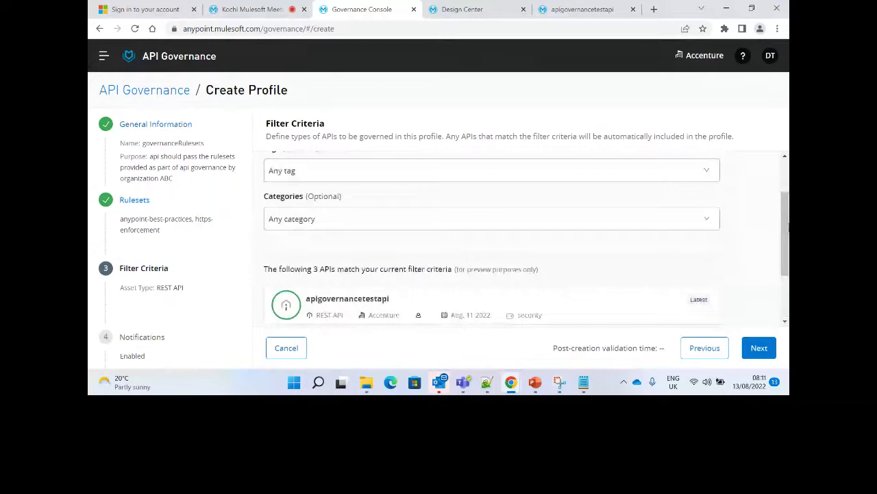
pyautogui.scroll(-2, 789, 230)
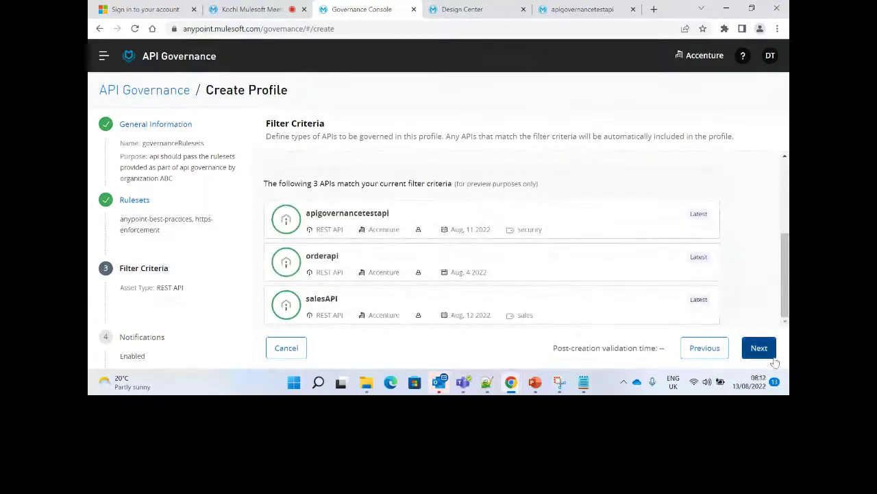
# On Notifications, add Others as recipients and enter the extra recipient's e-mail address.
pyautogui.click(769, 355)
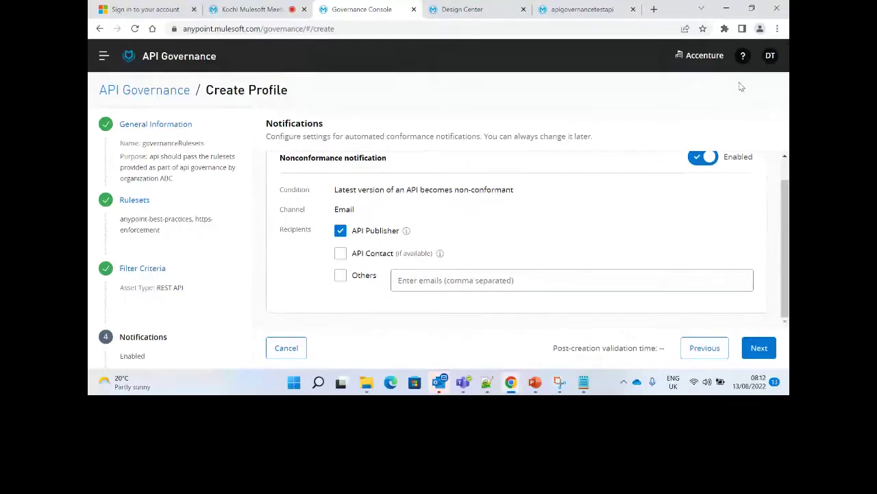
pyautogui.click(341, 276)
pyautogui.click(421, 282)
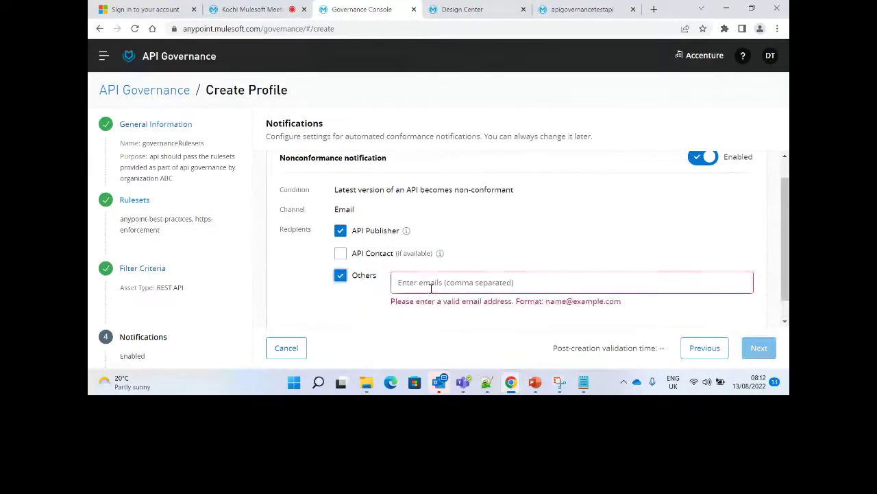
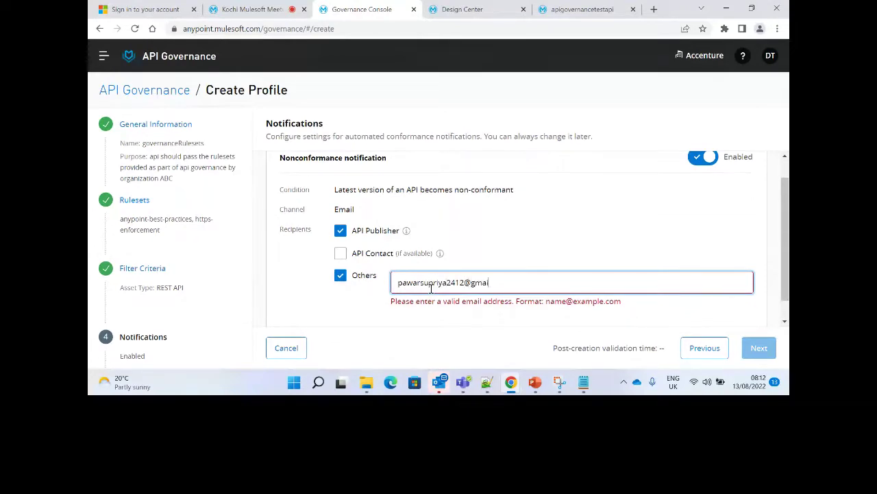
pyautogui.click(558, 237)
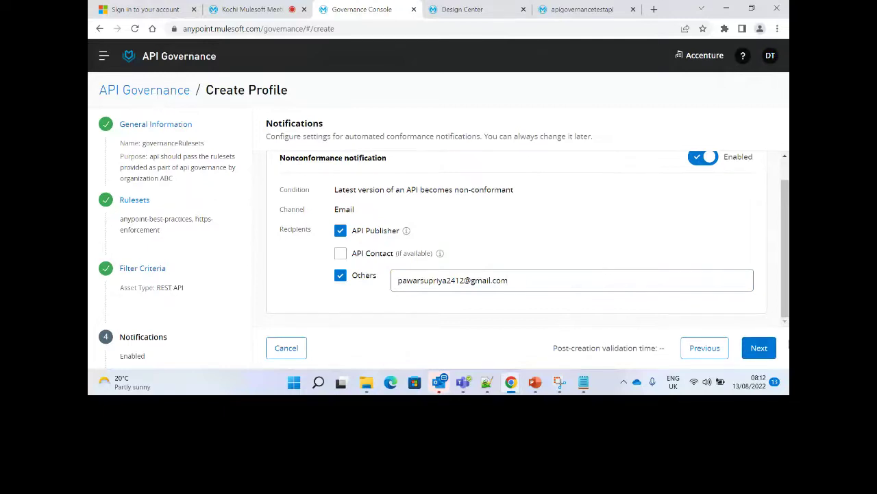
pyautogui.scroll(1, 521, 302)
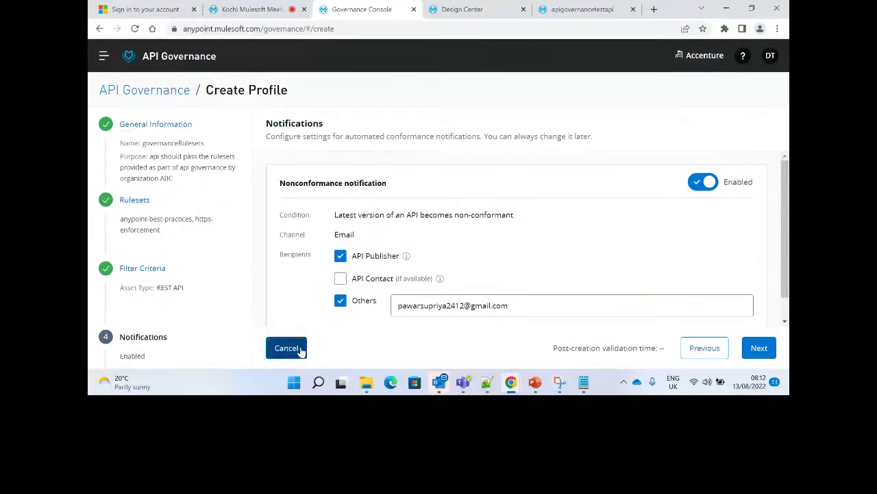
pyautogui.moveTo(789, 204); pyautogui.dragTo(754, 347)
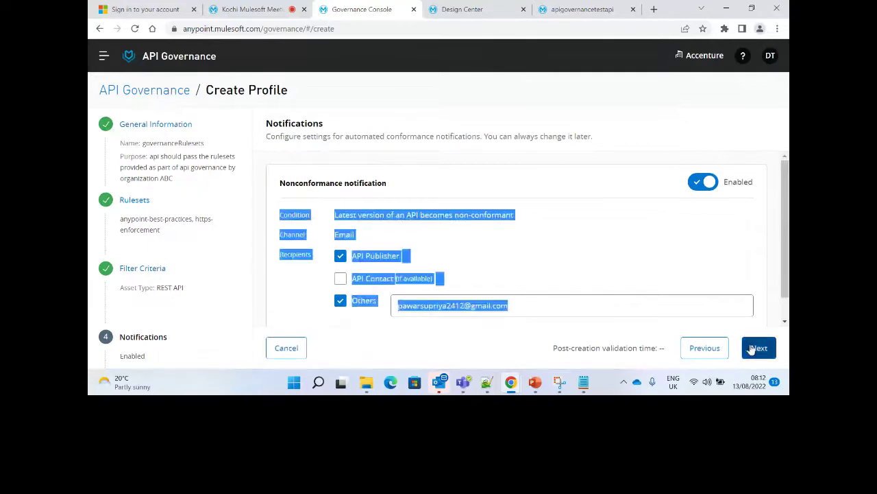
# Finish and create the governanceRulesets profile, then go to the Design Center tab.
pyautogui.click(758, 347)
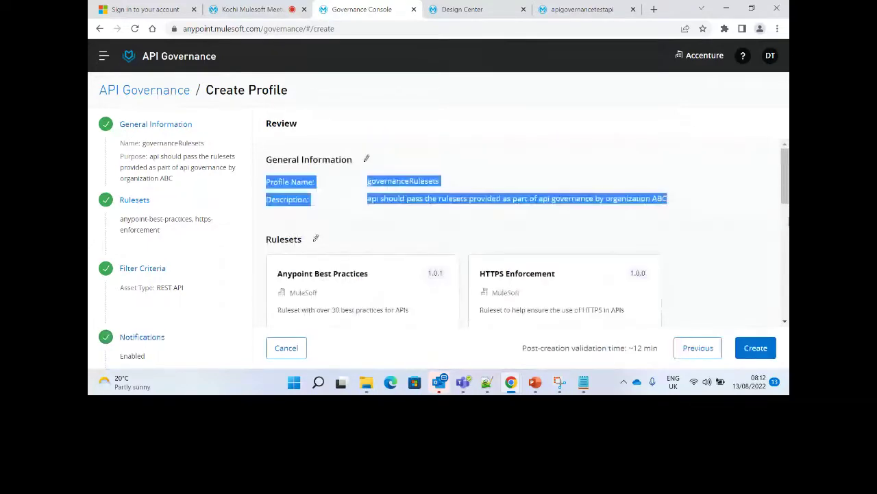
pyautogui.click(754, 348)
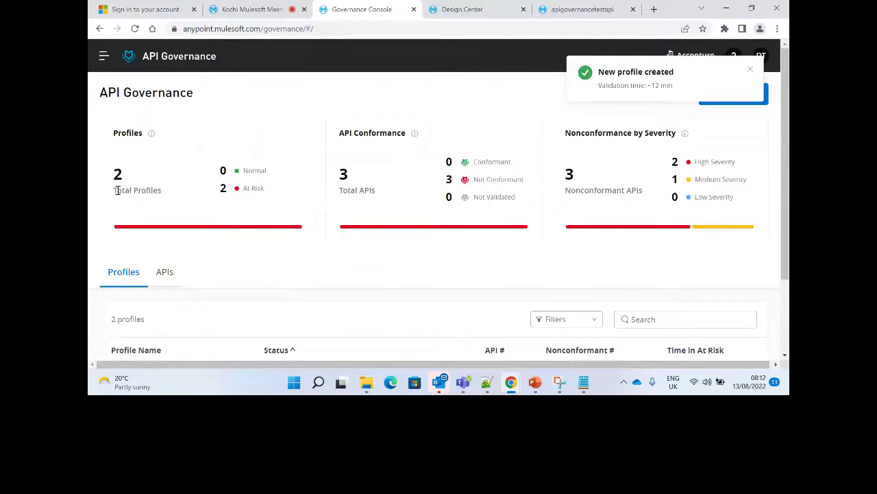
pyautogui.click(463, 8)
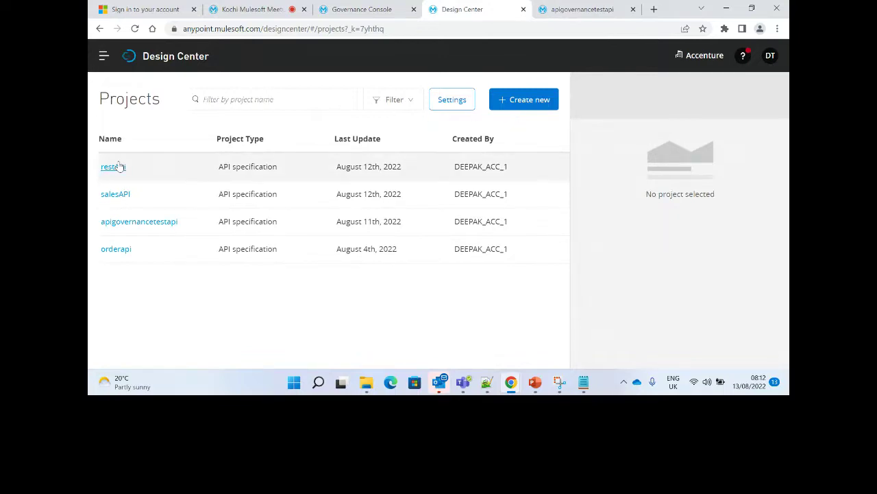
# Select the whole restApi RAML specification to copy it, then return to Projects.
pyautogui.click(113, 166)
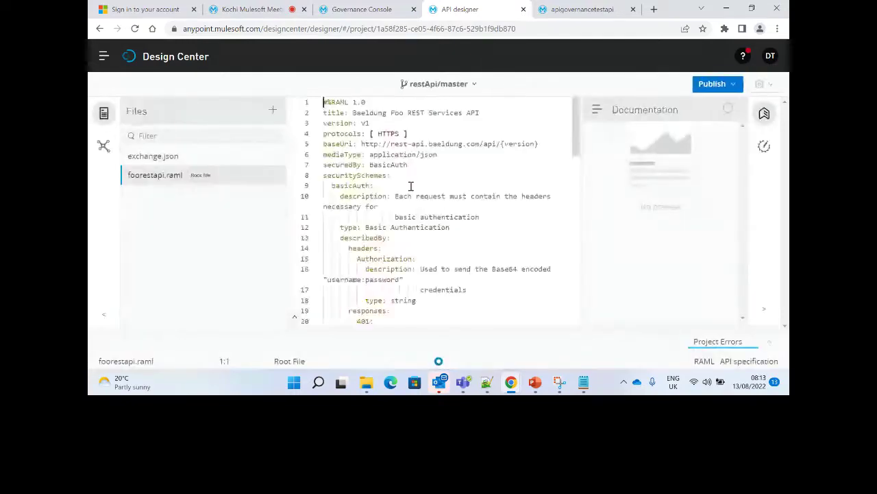
pyautogui.hotkey('ctrl', 'a')
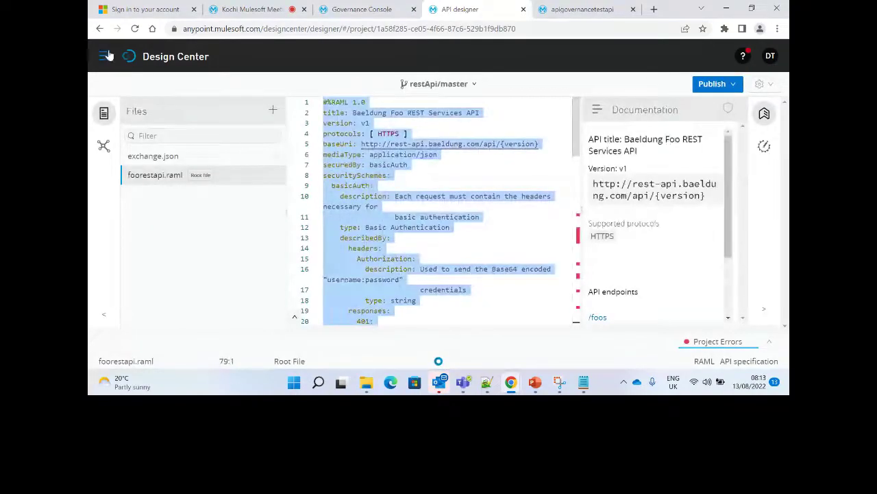
pyautogui.click(108, 54)
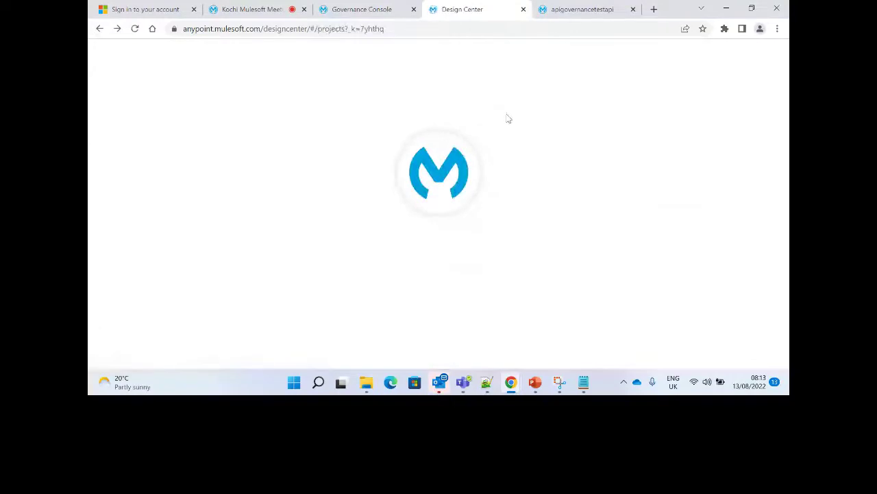
# Create a new API specification project named rest2api.
pyautogui.click(514, 101)
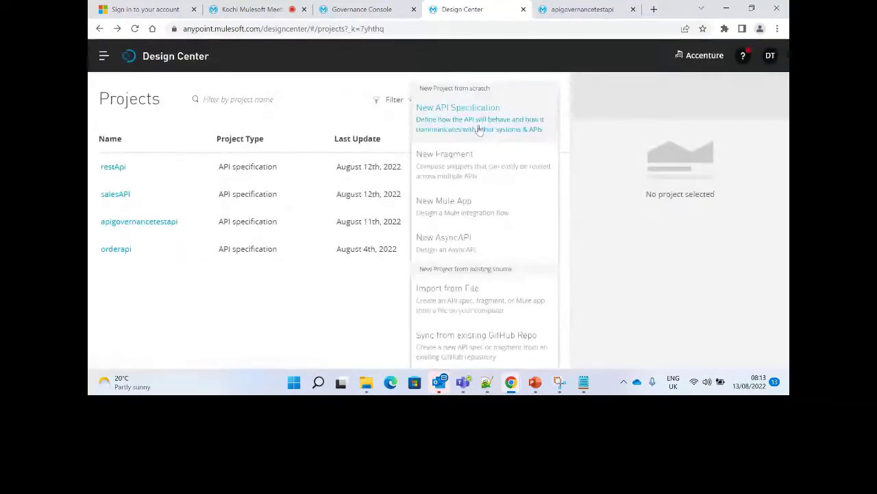
pyautogui.click(513, 108)
pyautogui.click(398, 142)
pyautogui.write('rest')
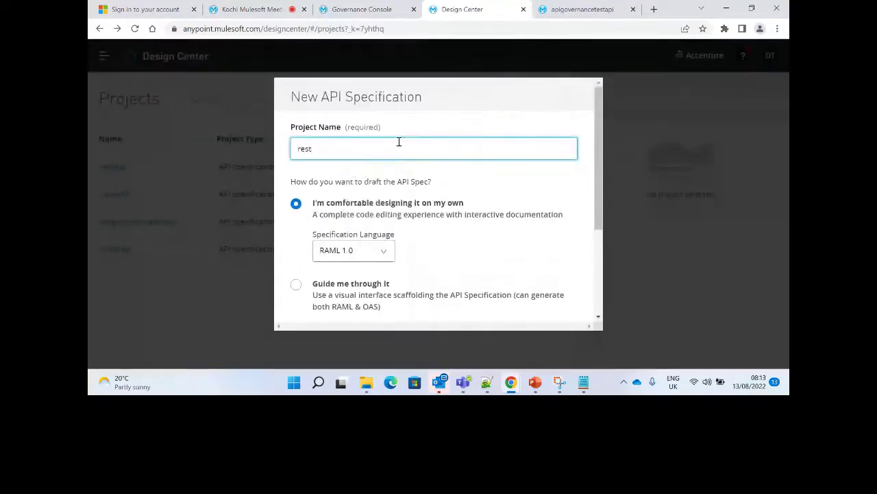
pyautogui.write('2api')
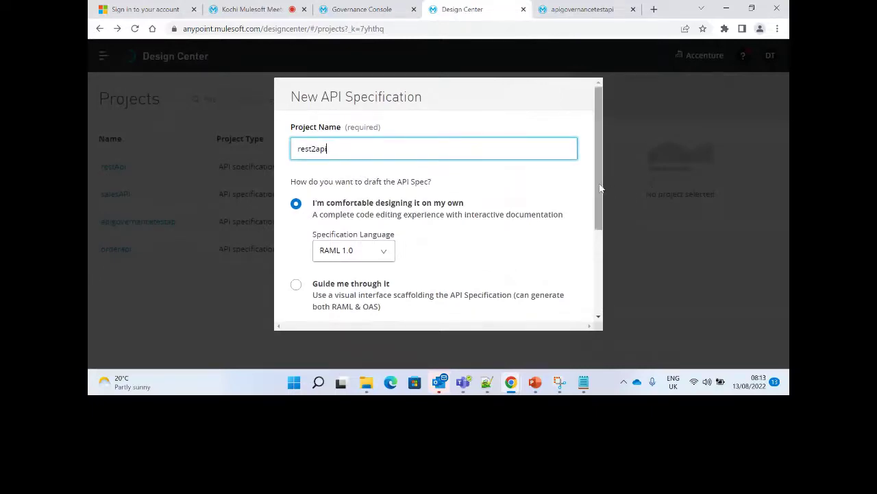
pyautogui.scroll(-3, 601, 187)
pyautogui.click(538, 299)
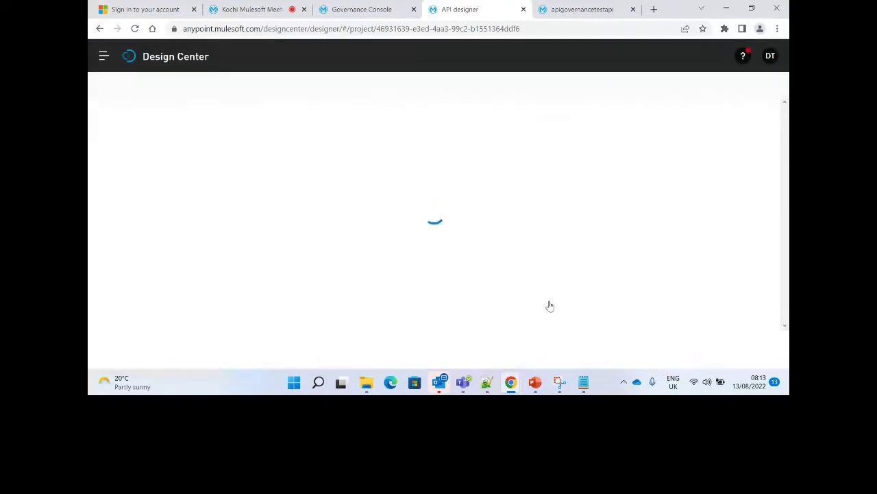
# Replace rest2api.raml's default content with the pasted restApi specification.
pyautogui.click(472, 222)
pyautogui.hotkey('ctrl', 'a')
pyautogui.press('Delete')
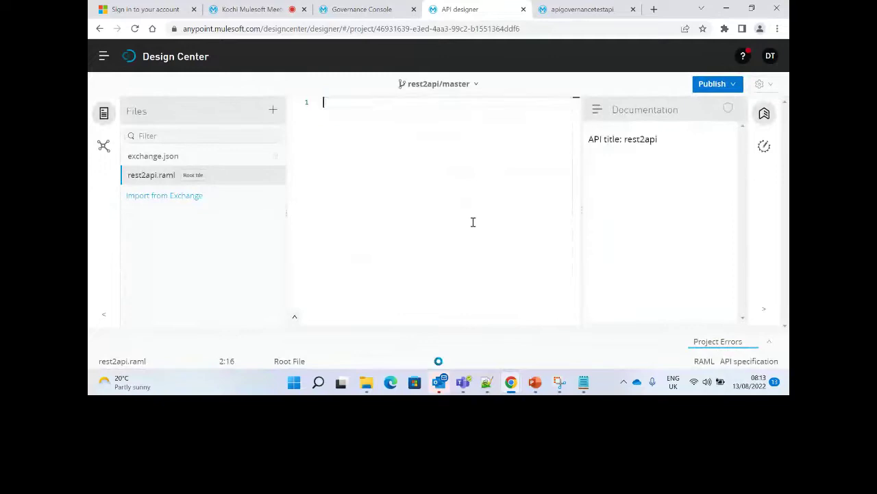
pyautogui.hotkey('ctrl', 'v')
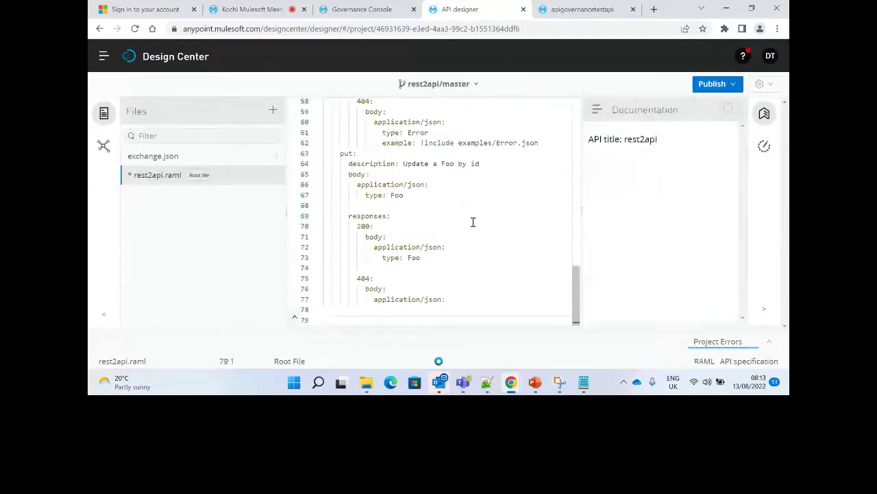
pyautogui.hotkey('ctrl', 'Home')
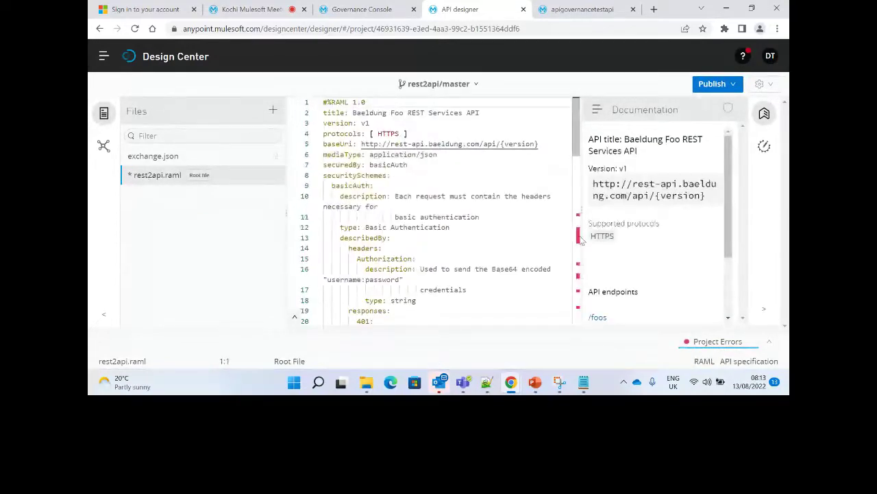
# Remove the flagged type and example lines and the Foo[] type and description lines.
pyautogui.click(579, 236)
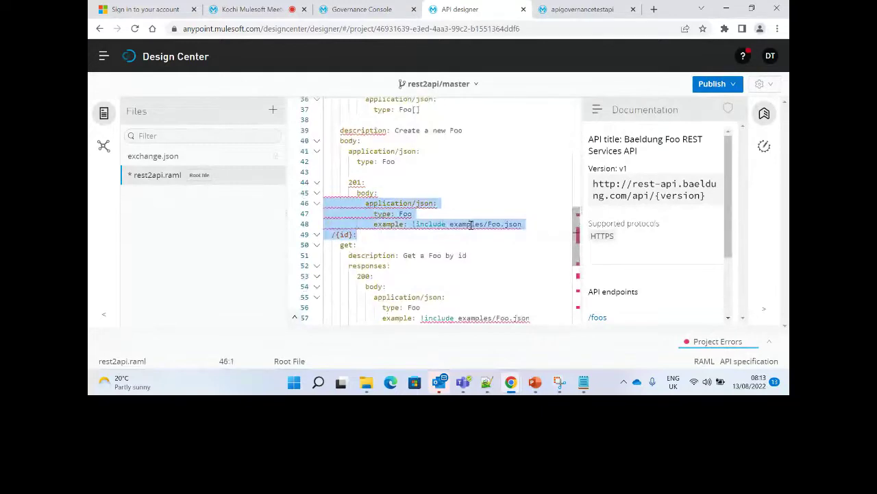
pyautogui.moveTo(368, 236); pyautogui.dragTo(325, 214)
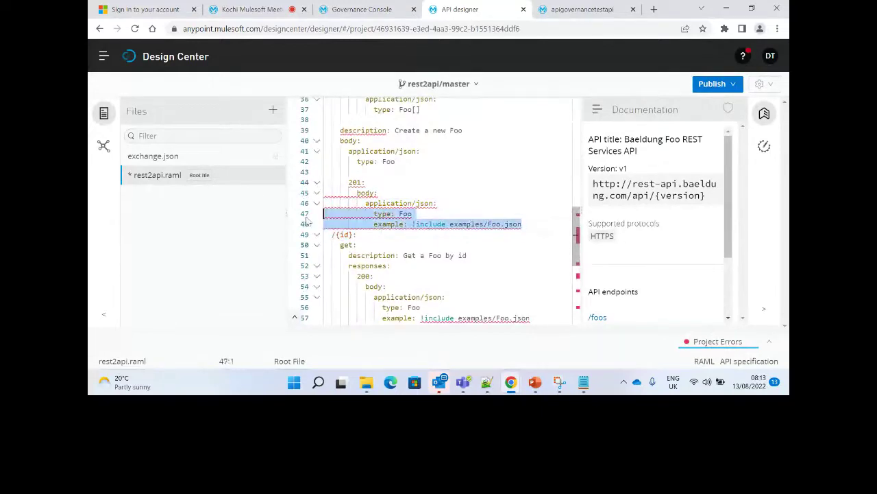
pyautogui.moveTo(388, 237); pyautogui.dragTo(330, 224)
pyautogui.click(553, 224)
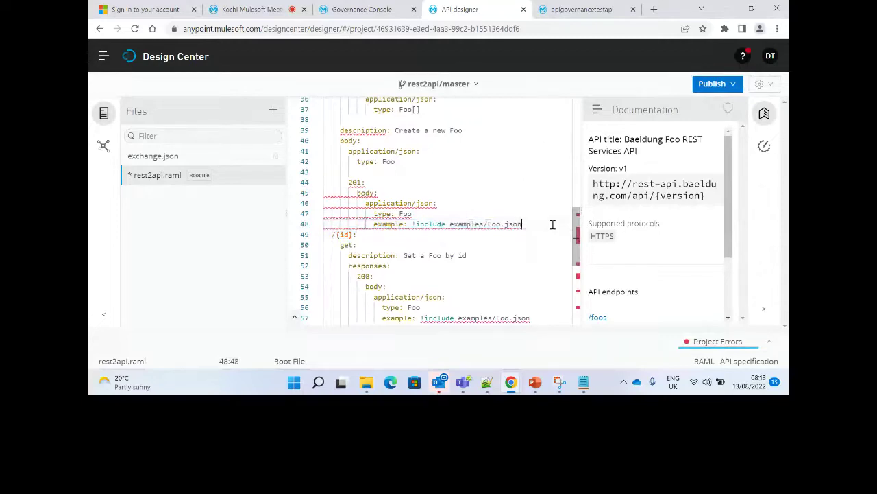
pyautogui.hotkey('ctrl', 'z')
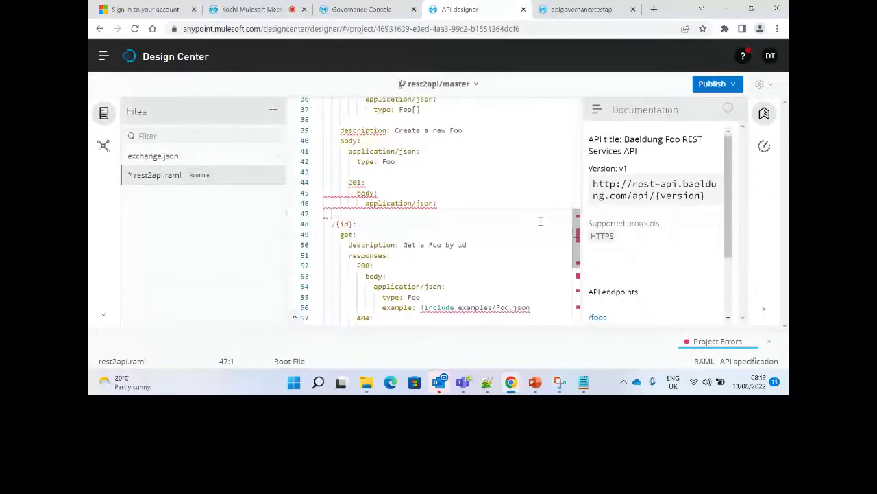
pyautogui.scroll(3, 541, 221)
pyautogui.moveTo(474, 225); pyautogui.dragTo(272, 206)
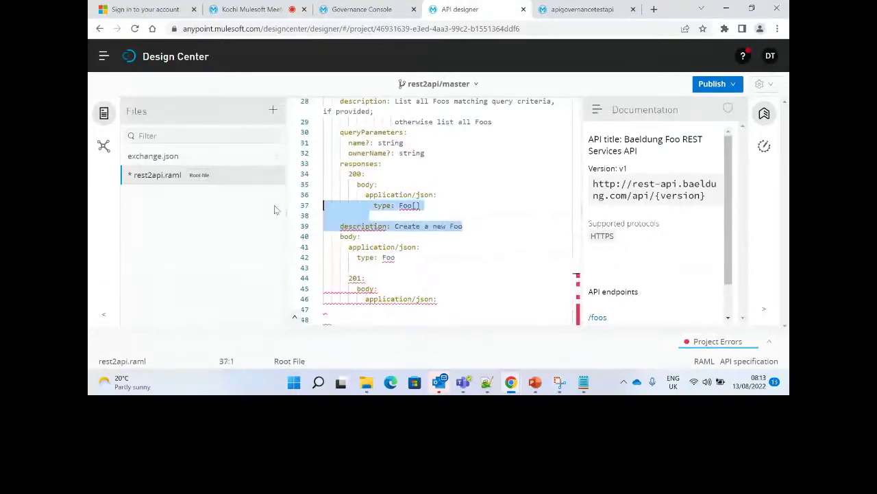
pyautogui.press('Delete')
pyautogui.press('BackSpace')
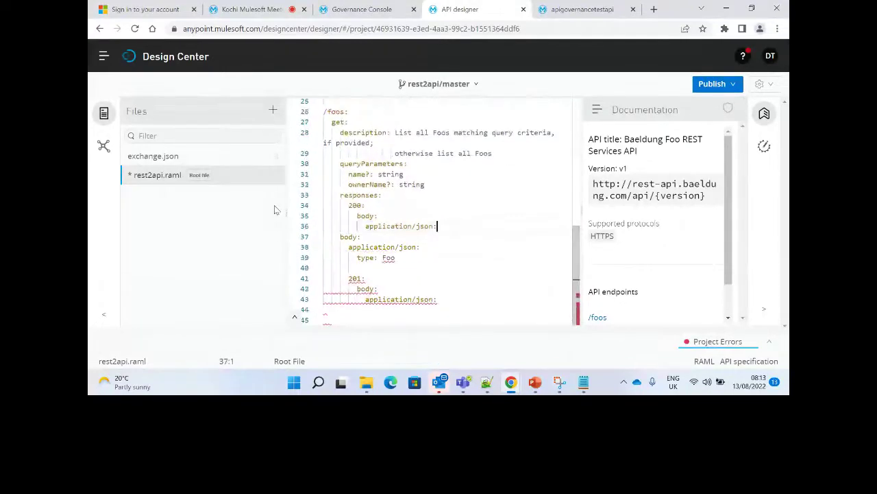
# Delete the type: Foo body line and the 201 response block under /foos.
pyautogui.moveTo(324, 258); pyautogui.dragTo(396, 258)
pyautogui.press('Delete')
pyautogui.click(514, 295)
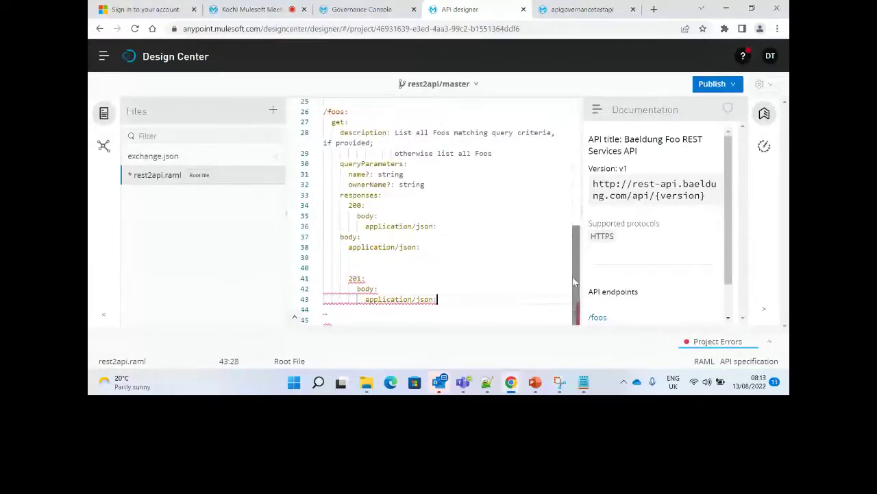
pyautogui.moveTo(439, 299); pyautogui.dragTo(249, 274)
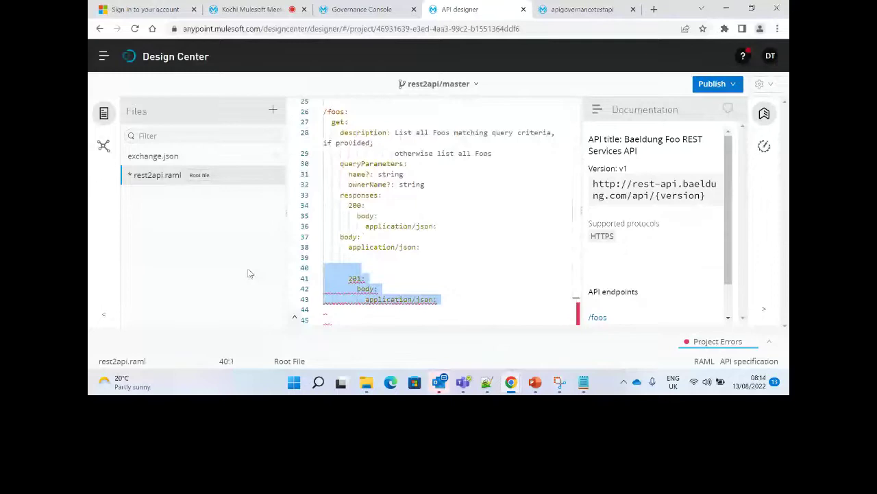
pyautogui.press('BackSpace')
pyautogui.press('BackSpace')
pyautogui.press('BackSpace')
pyautogui.click(713, 83)
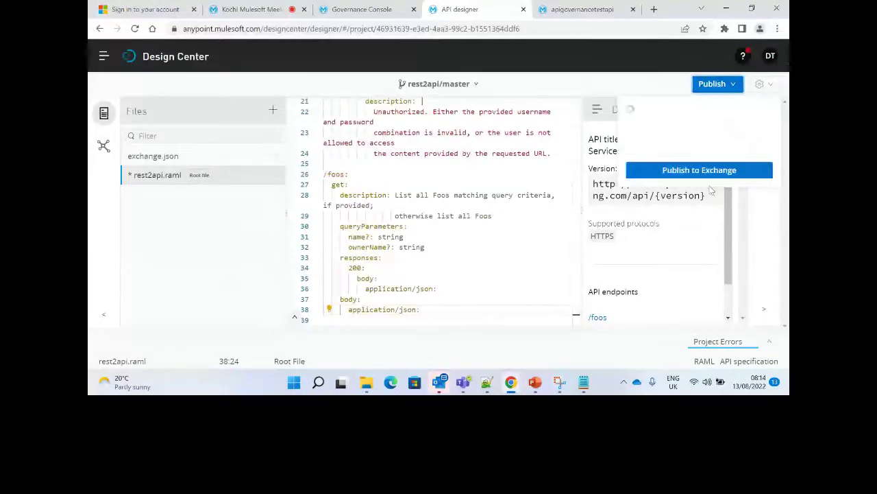
# Publish rest2api to Exchange as version 1.0.0 and open its Exchange asset page.
pyautogui.click(703, 172)
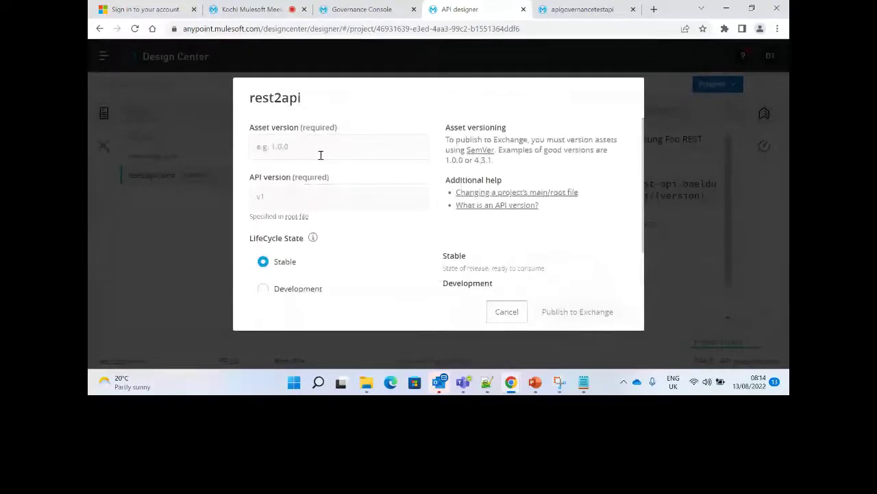
pyautogui.click(320, 155)
pyautogui.write('1.0.0')
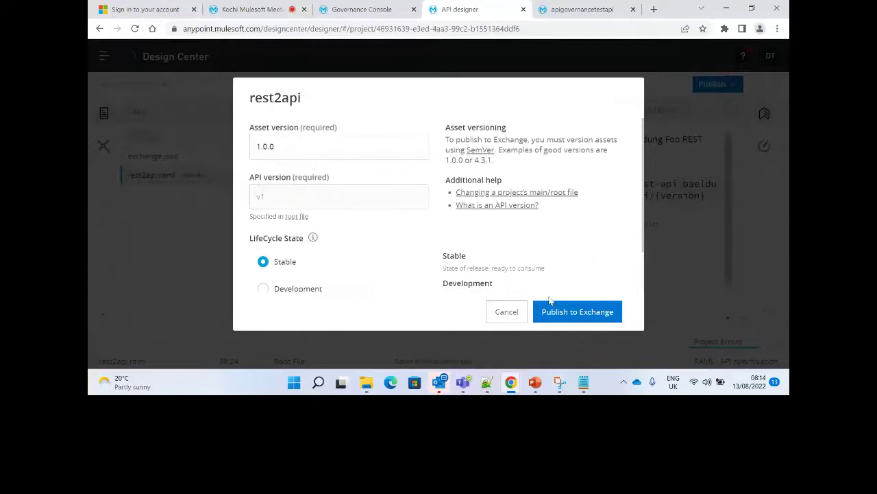
pyautogui.click(559, 317)
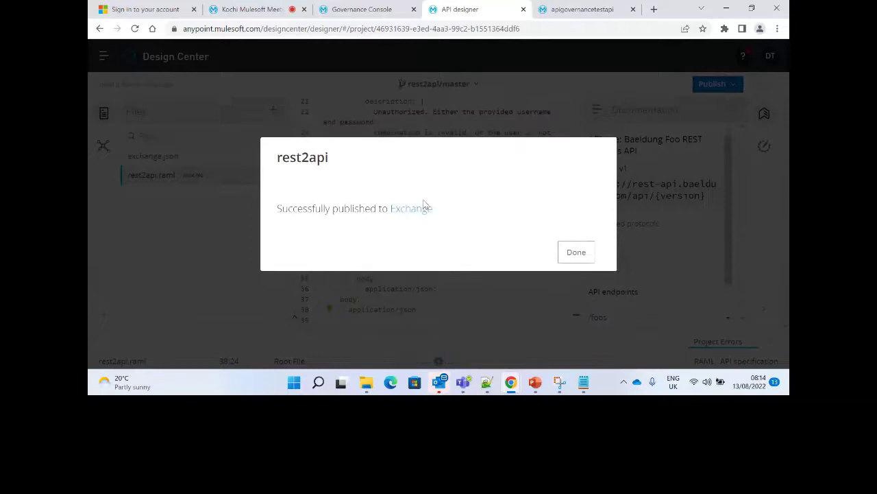
pyautogui.click(409, 208)
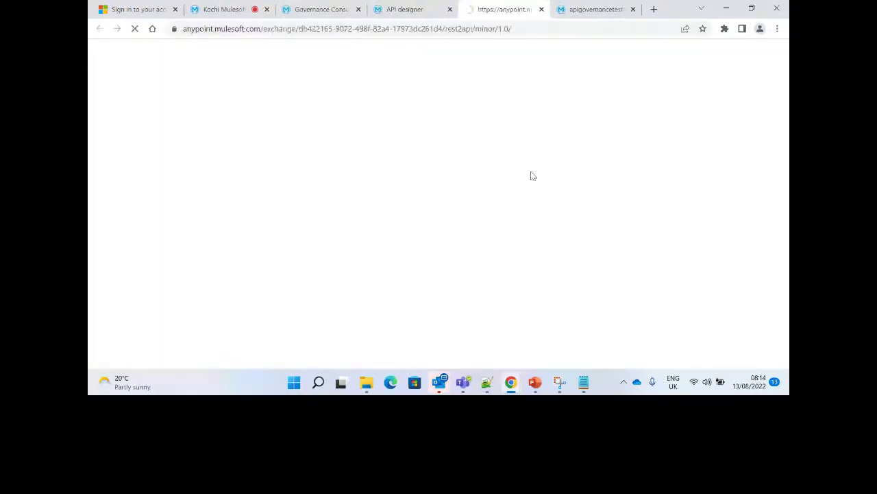
# Review rest2api 1.0.0 marked Not Validated in Exchange, then return to API Governance.
pyautogui.moveTo(731, 198)
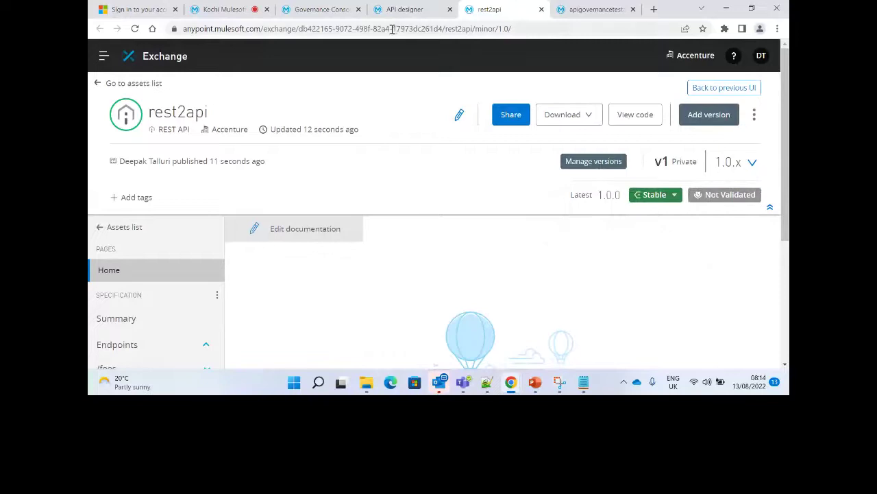
pyautogui.click(312, 6)
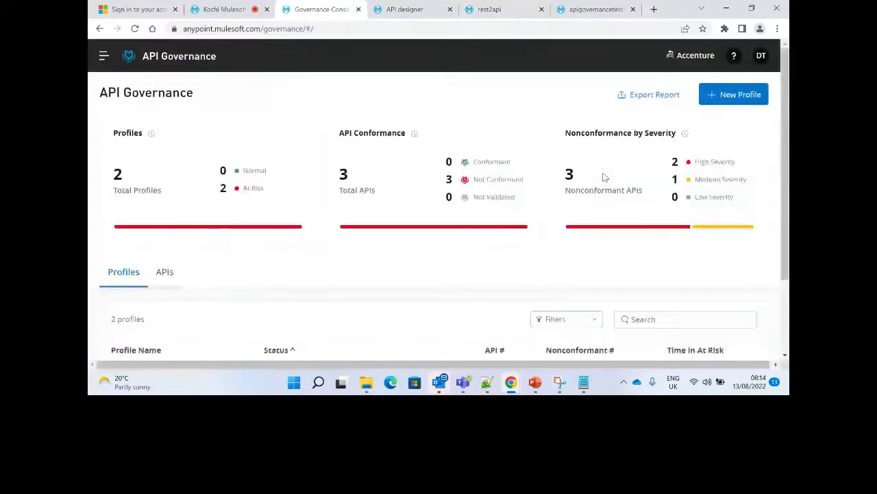
# Reload the dashboard and scroll to Profiles, now showing 4 nonconformant APIs.
pyautogui.moveTo(787, 148); pyautogui.dragTo(786, 220)
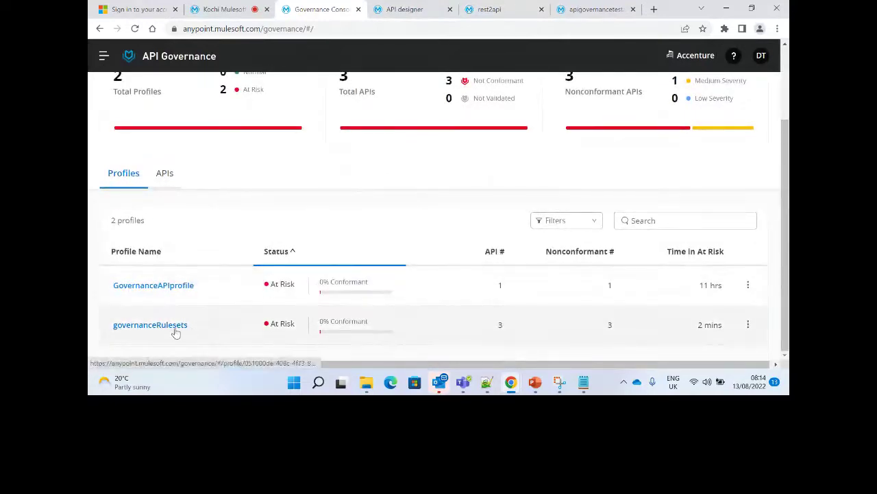
pyautogui.moveTo(788, 232); pyautogui.dragTo(781, 151)
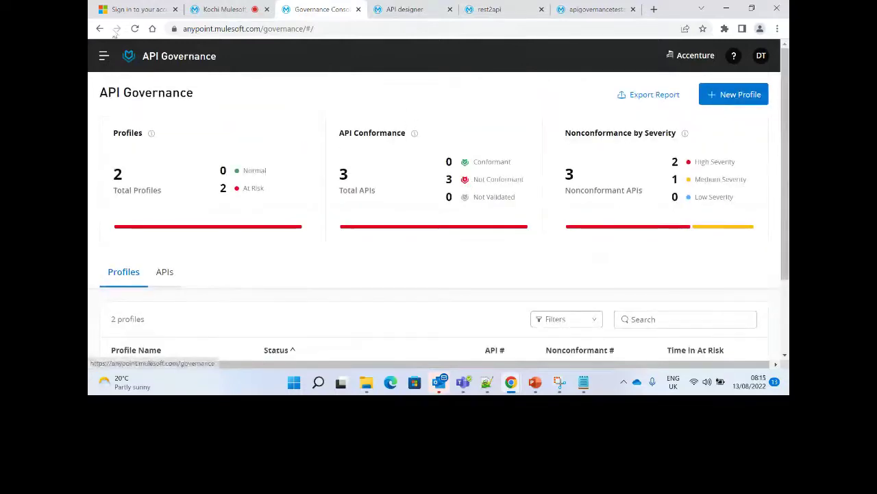
pyautogui.click(134, 29)
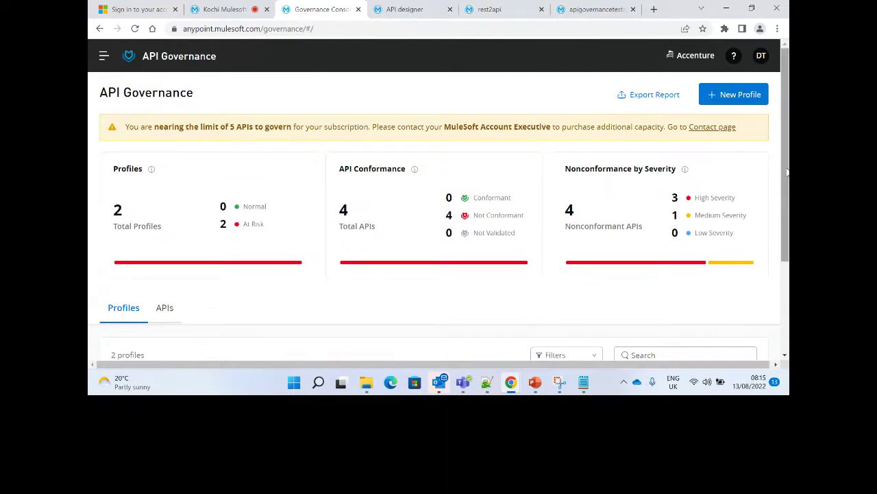
pyautogui.scroll(-2, 163, 184)
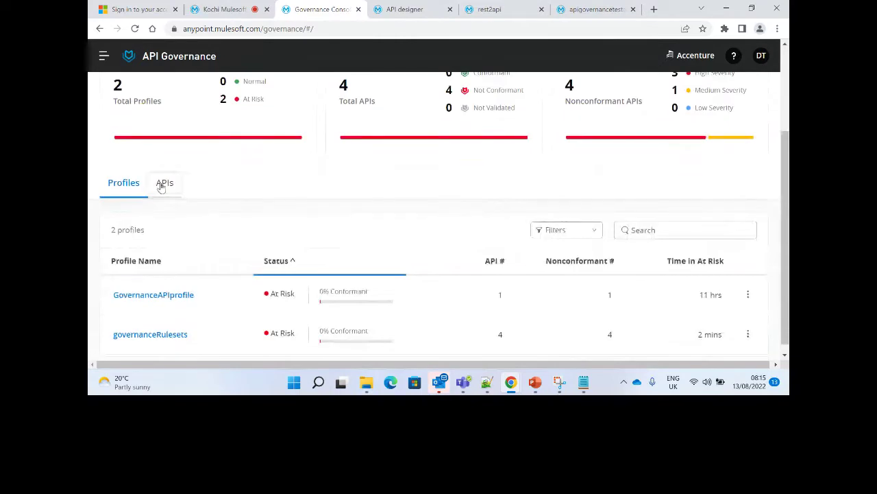
# Open the APIs list and expand orderapi and apigovernancetestapi to show their ruleset failures.
pyautogui.click(162, 184)
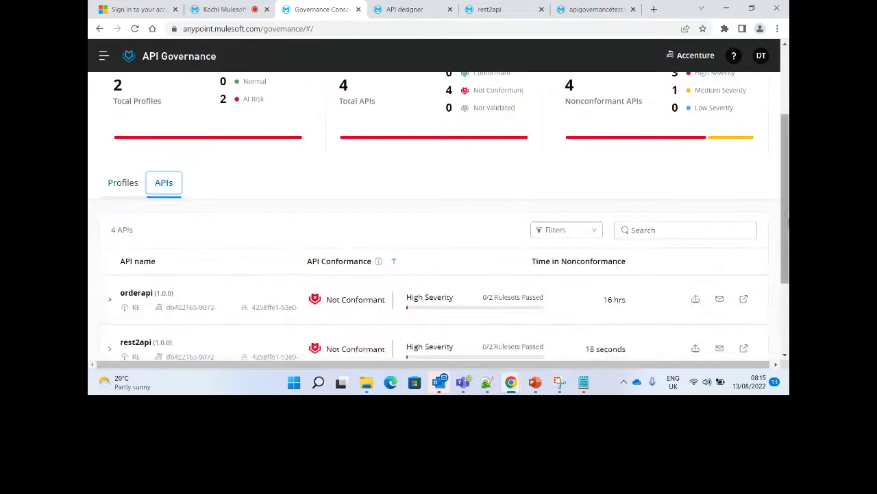
pyautogui.scroll(-2, 149, 239)
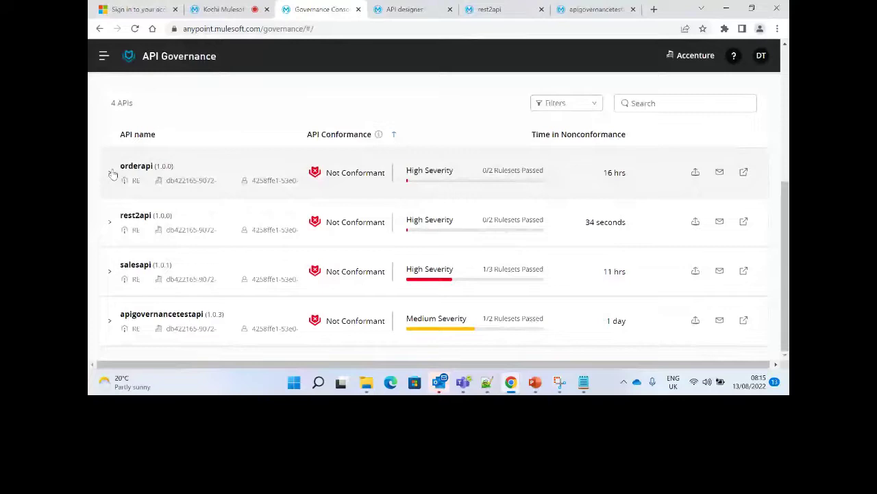
pyautogui.click(110, 174)
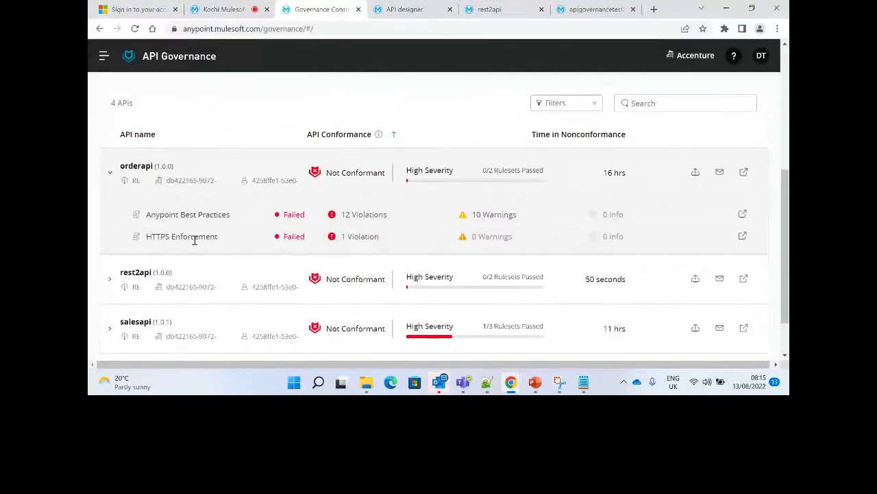
pyautogui.scroll(-1, 784, 206)
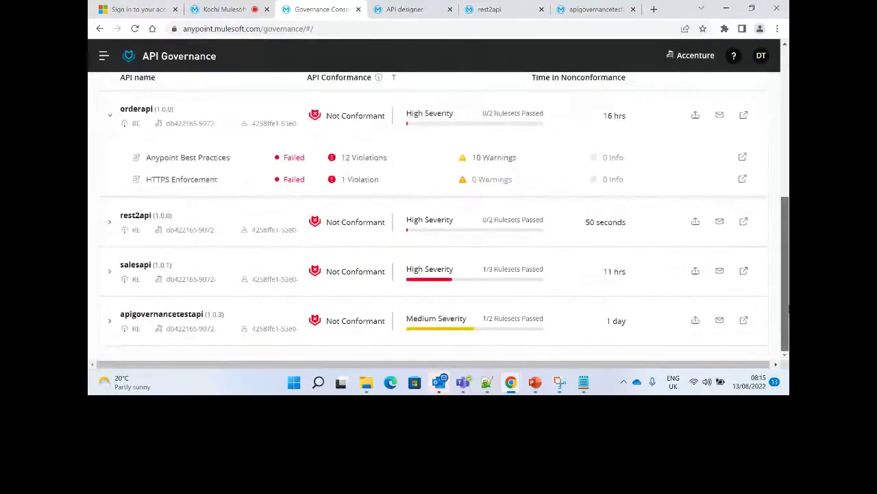
pyautogui.click(109, 321)
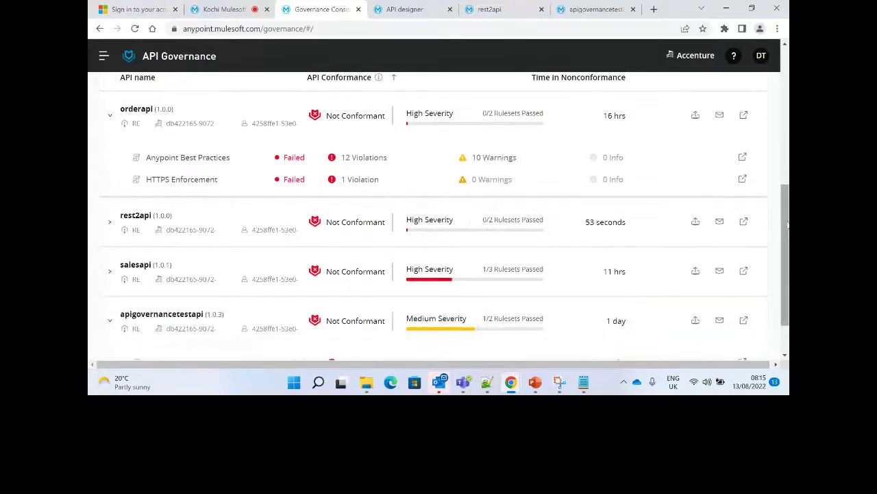
pyautogui.scroll(-1, 297, 332)
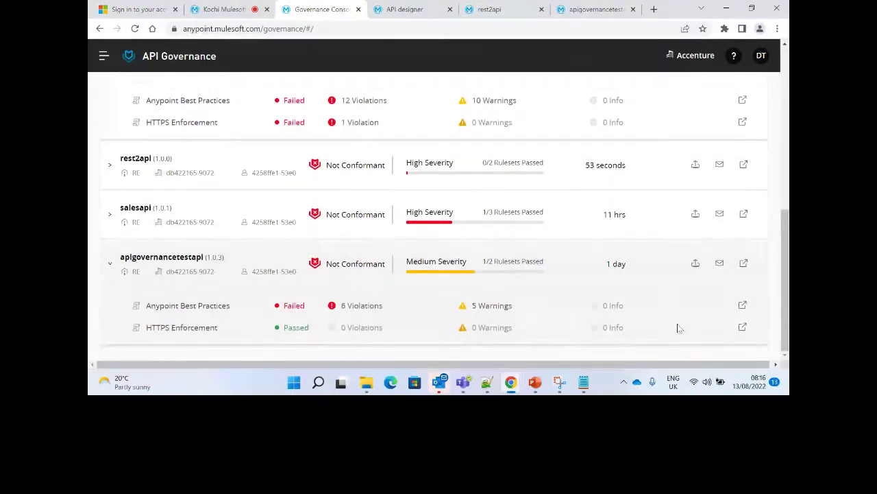
pyautogui.rightClick(786, 43)
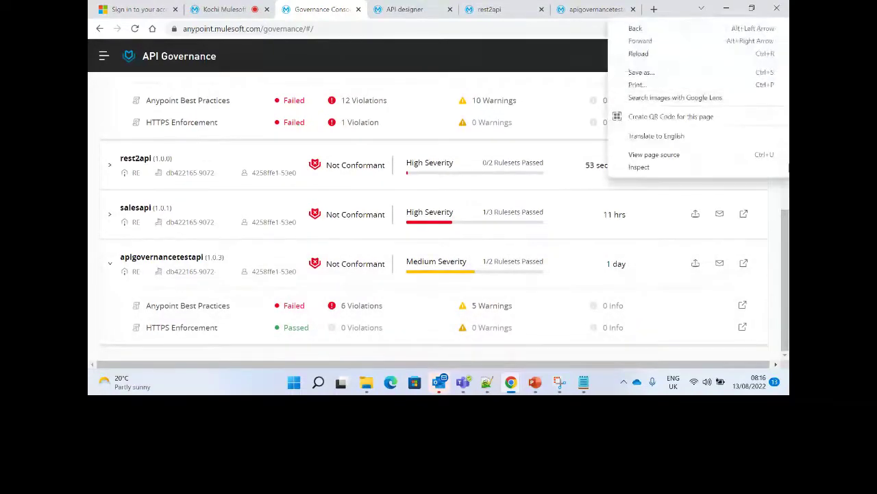
pyautogui.click(785, 245)
pyautogui.rightClick(785, 48)
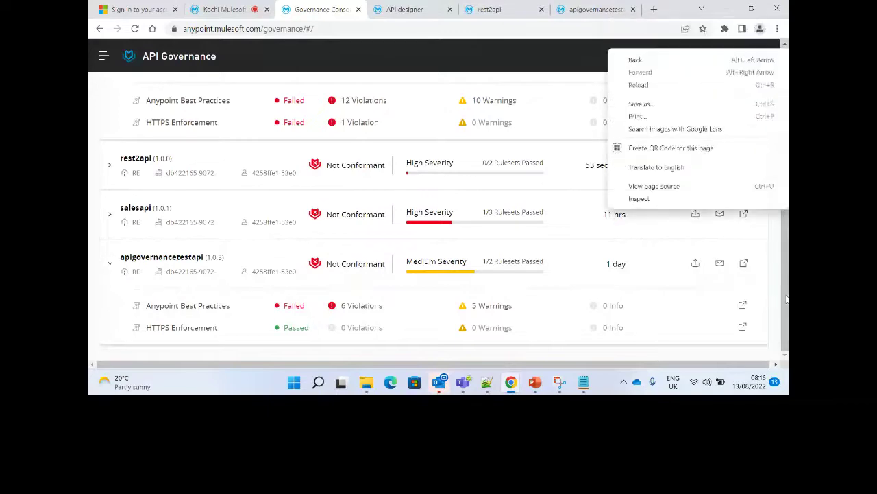
pyautogui.click(782, 310)
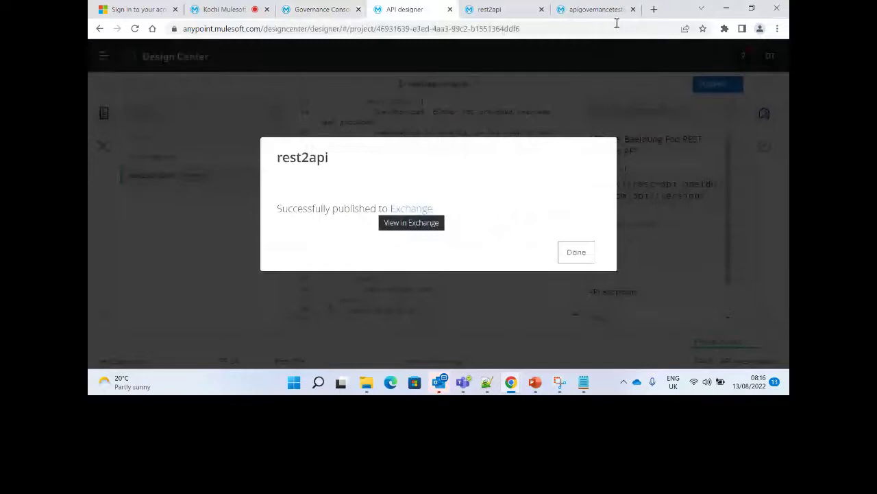
# Reload the apigovernancetestapi Exchange page to show its Not Conformant status.
pyautogui.click(604, 10)
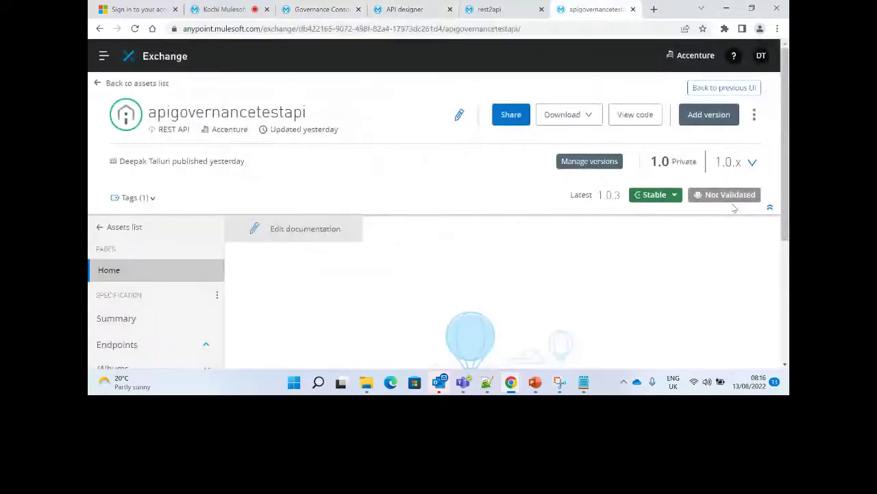
pyautogui.click(136, 29)
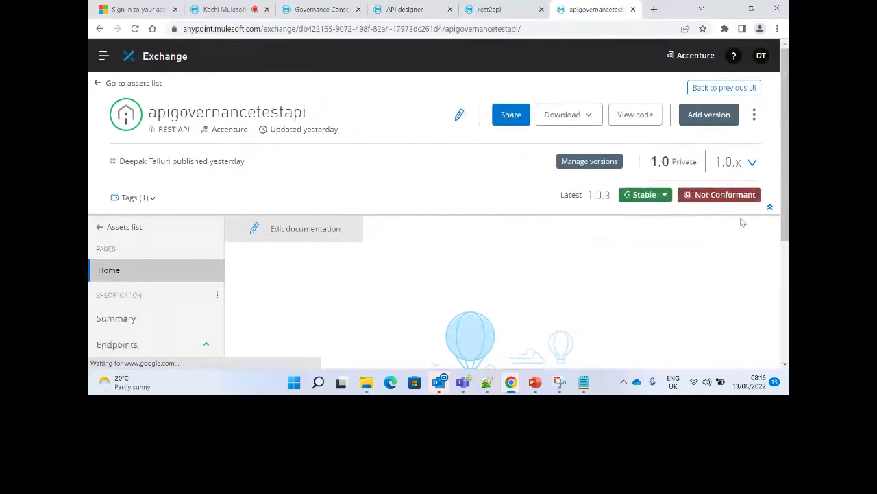
pyautogui.moveTo(727, 196)
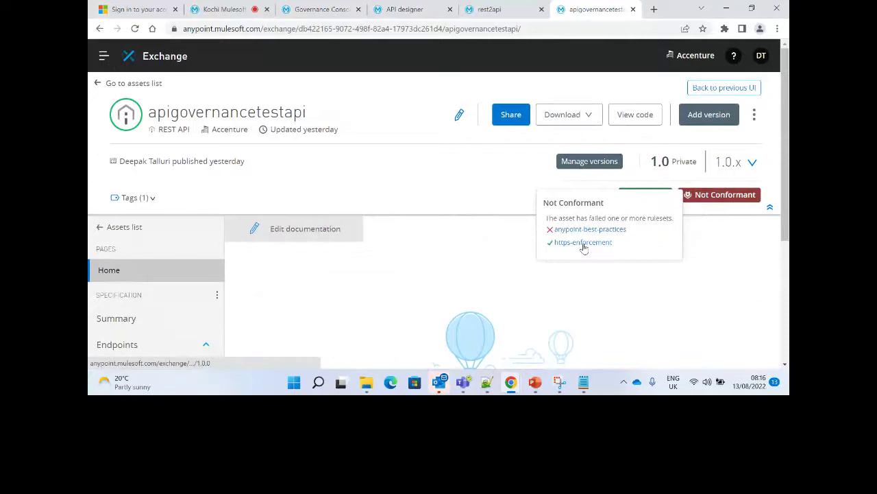
# Open the rest2api asset from the assets list to confirm Not Conformant, then go back.
pyautogui.click(97, 84)
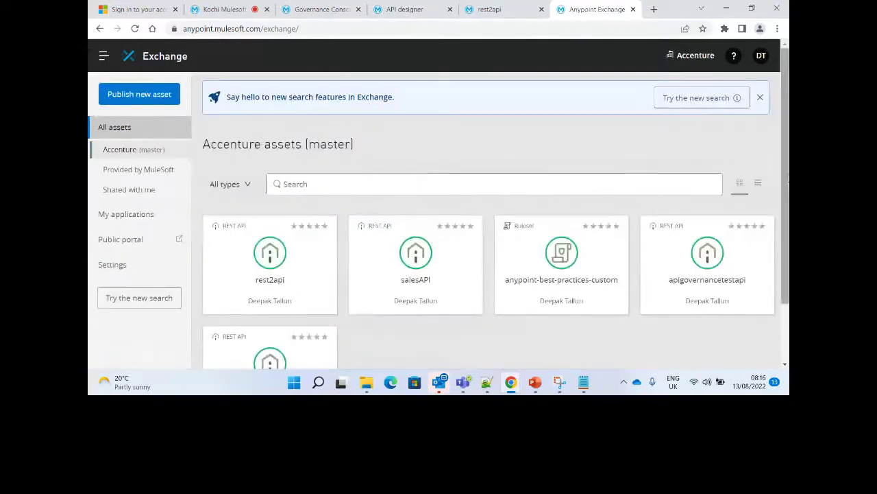
pyautogui.click(301, 294)
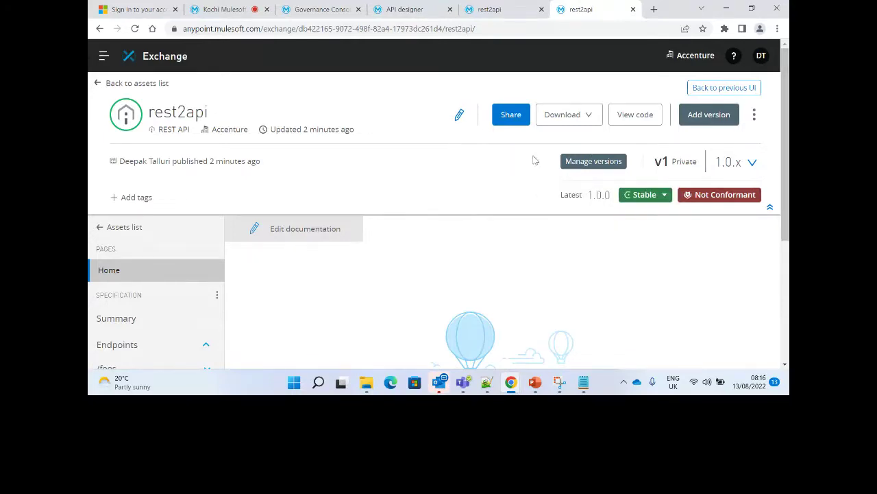
pyautogui.click(100, 30)
pyautogui.moveTo(786, 161); pyautogui.dragTo(787, 179)
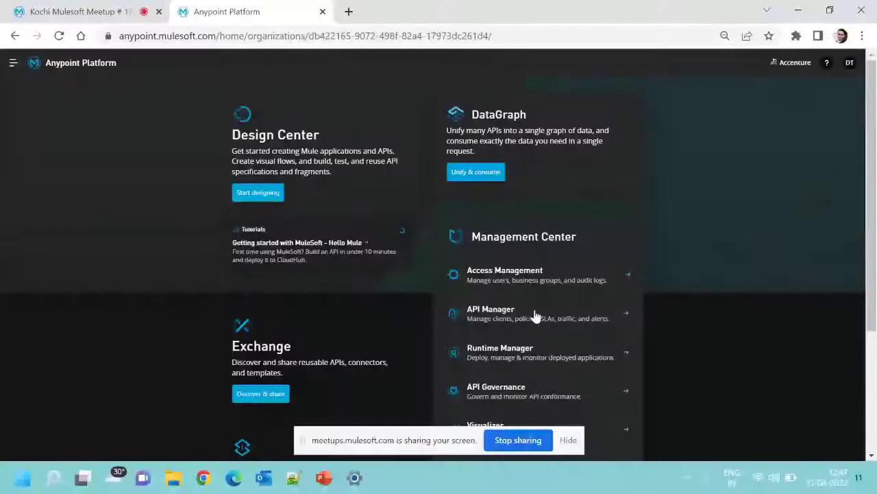
# Open API Governance in a new tab from the home page, showing both profiles at risk.
pyautogui.scroll(-1, 715, 373)
pyautogui.scroll(-1, 715, 381)
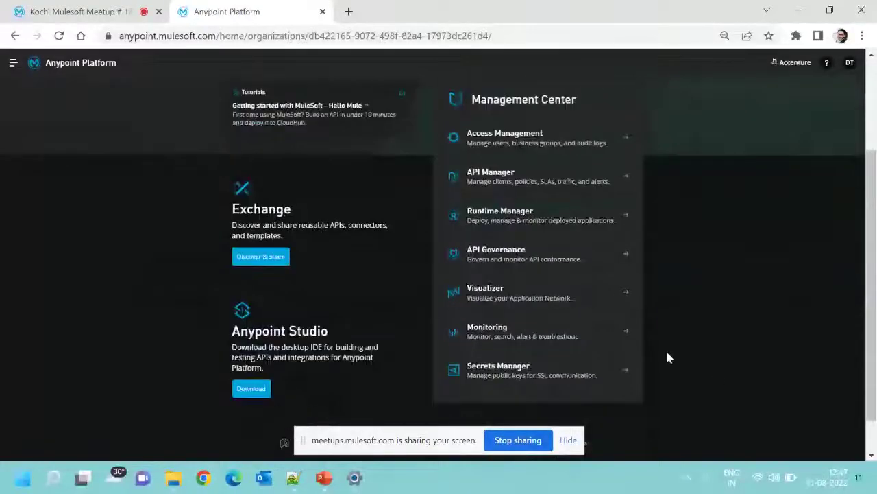
pyautogui.scroll(1, 623, 286)
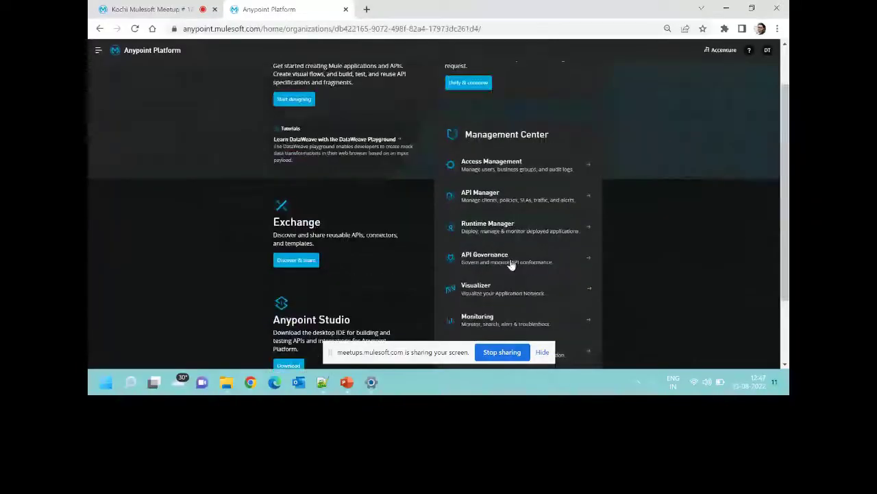
pyautogui.middleClick(511, 264)
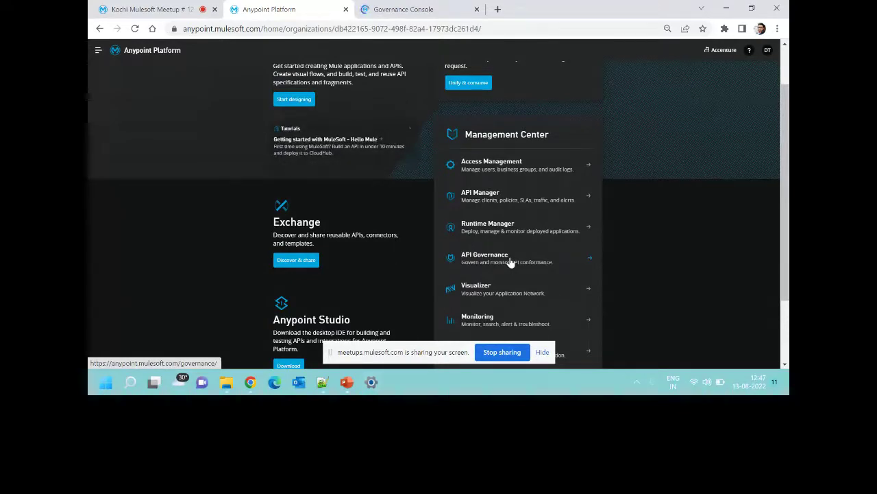
pyautogui.click(427, 14)
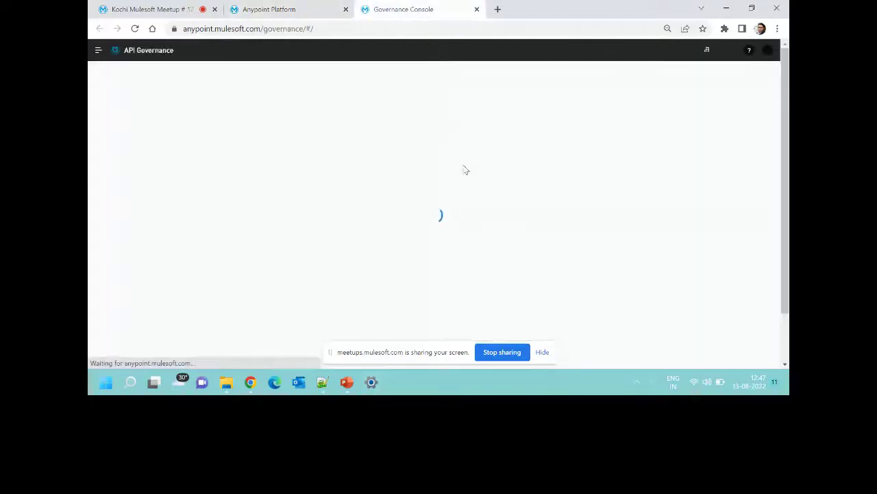
pyautogui.click(547, 353)
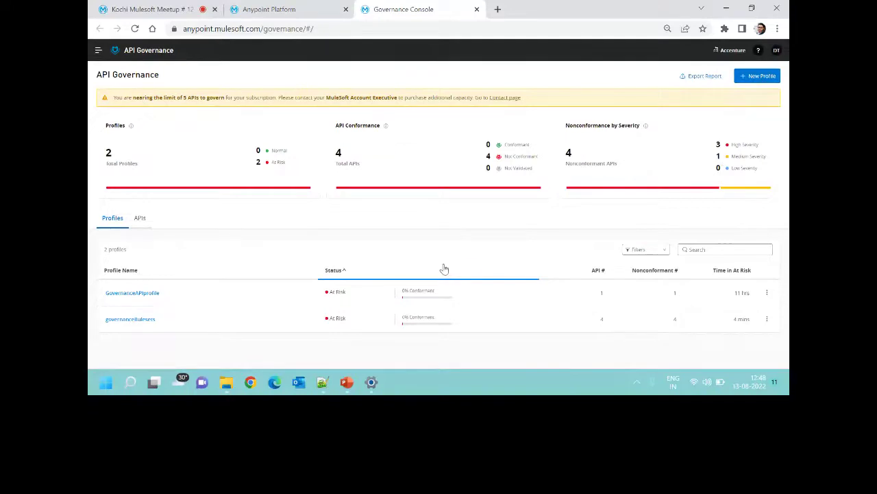
pyautogui.click(98, 50)
# Filter Exchange to Rulesets and download the Anypoint Best Practices ruleset zip.
pyautogui.moveTo(122, 96)
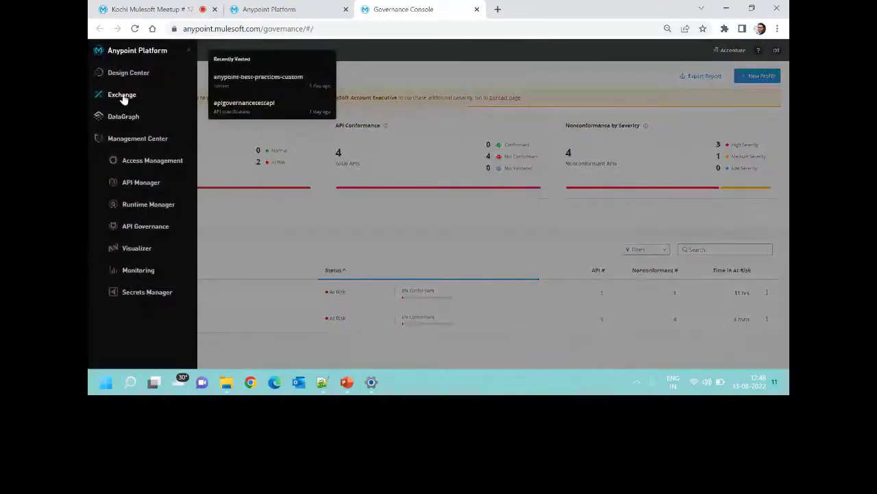
pyautogui.click(122, 95)
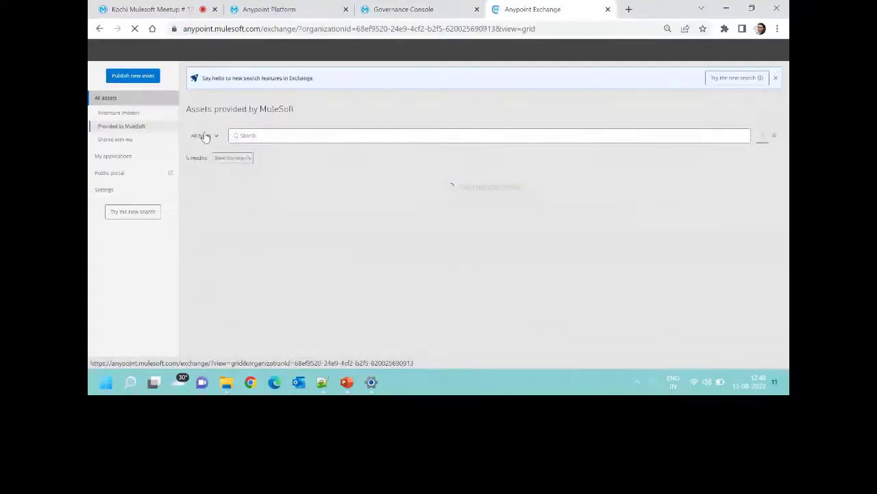
pyautogui.click(203, 135)
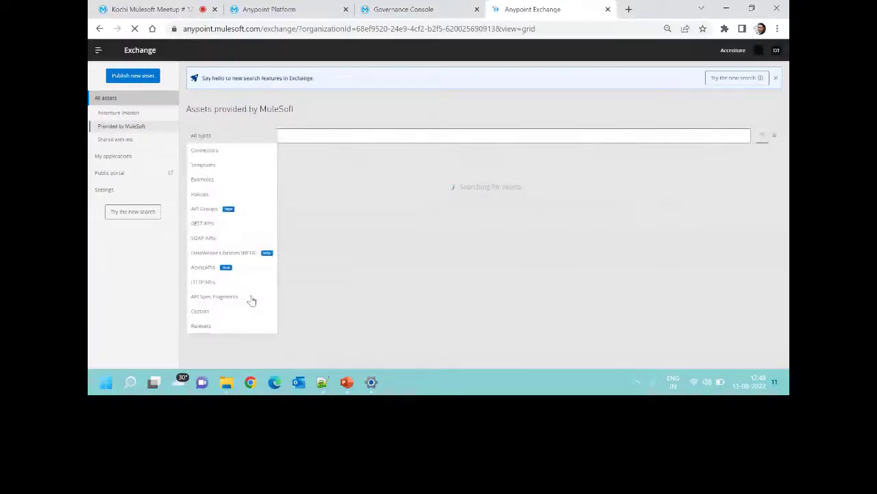
pyautogui.click(202, 325)
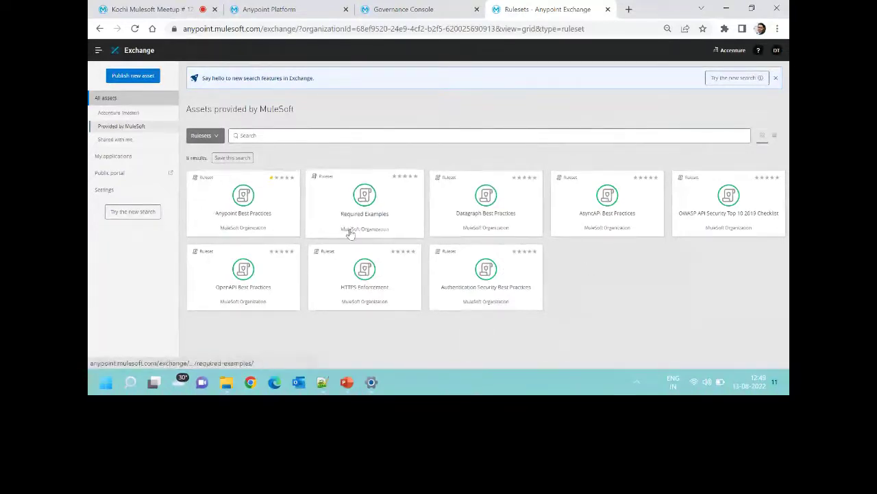
pyautogui.click(279, 219)
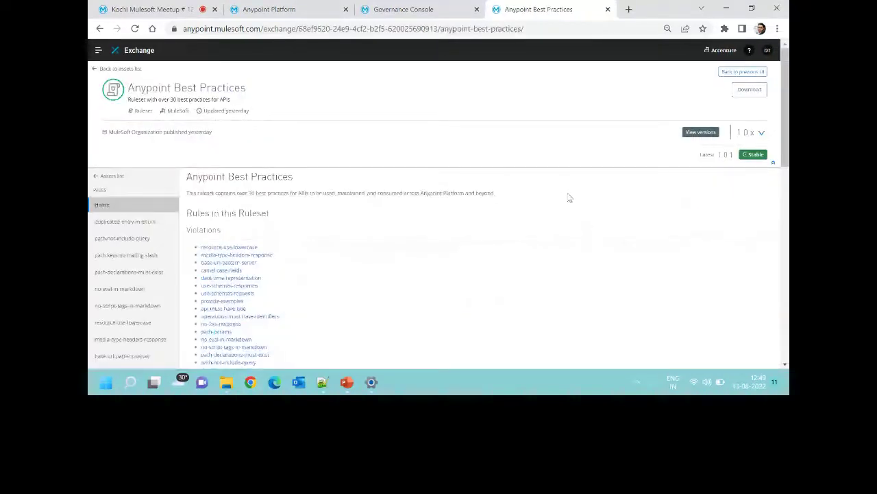
pyautogui.click(749, 89)
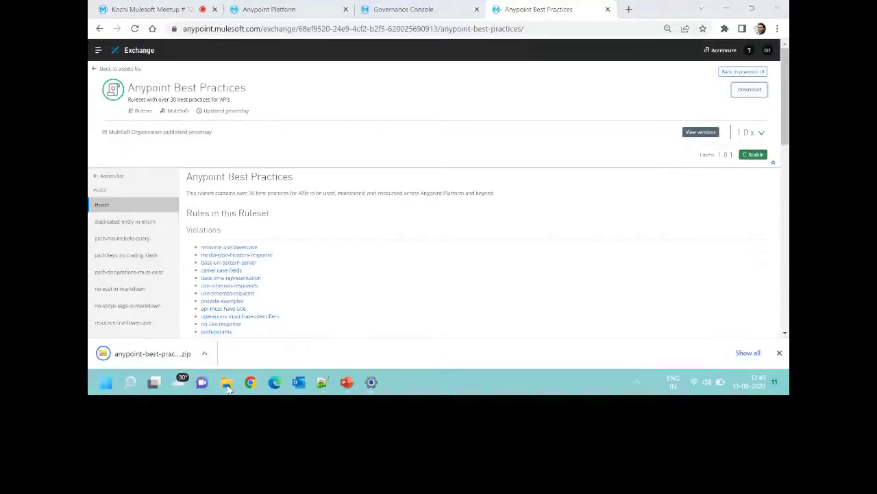
# Extract the anypoint-best-practices-1.0.1-ruleset zip in Downloads into its own folder with 7-Zip.
pyautogui.click(227, 386)
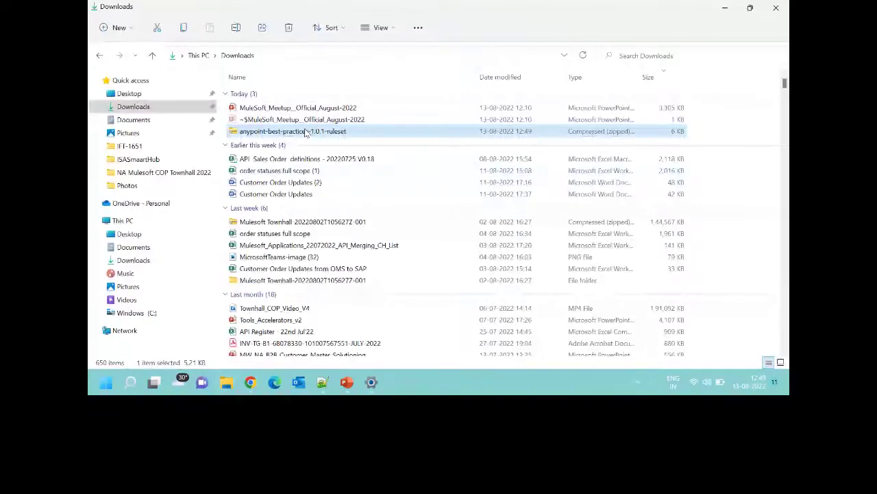
pyautogui.rightClick(306, 132)
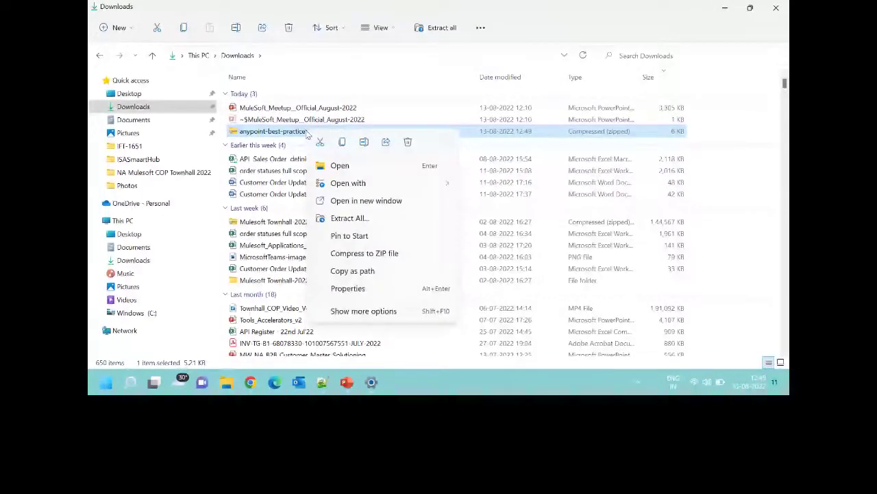
pyautogui.keyDown('shift'); pyautogui.rightClick(374, 126); pyautogui.keyUp('shift')
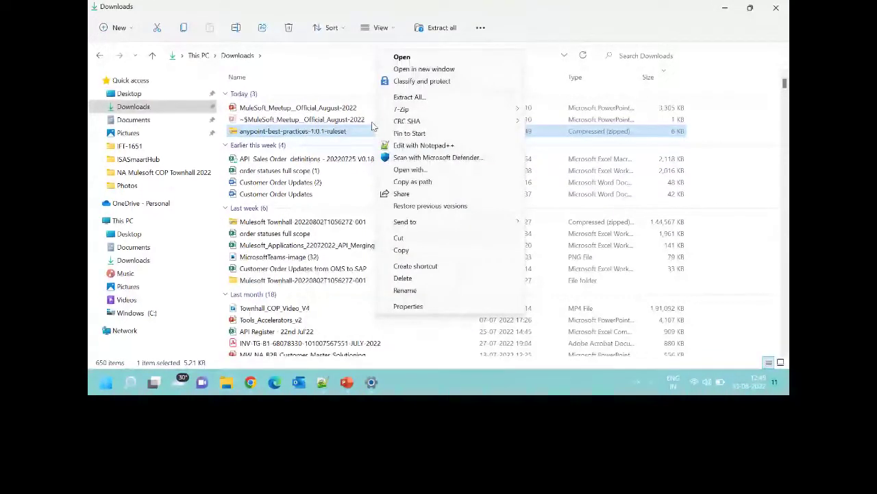
pyautogui.moveTo(405, 109)
pyautogui.click(583, 152)
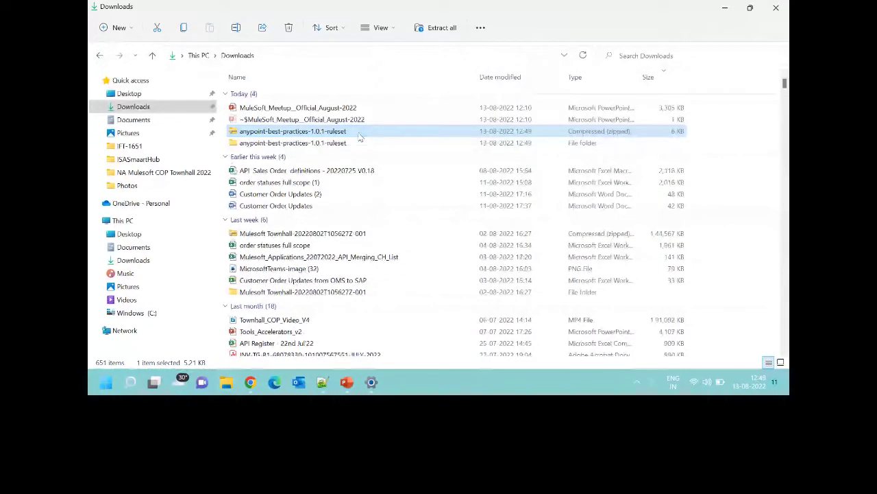
# Open the ruleset file from the extracted folder in Notepad++.
pyautogui.doubleClick(356, 144)
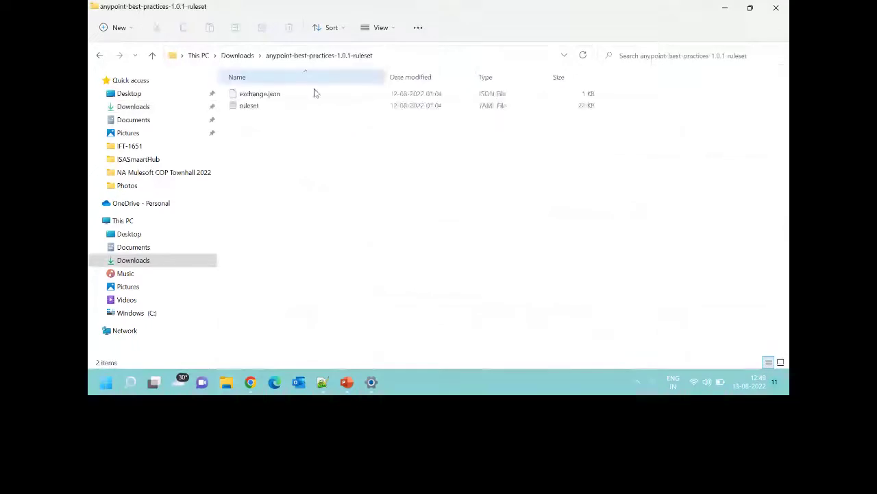
pyautogui.click(314, 106)
pyautogui.rightClick(316, 108)
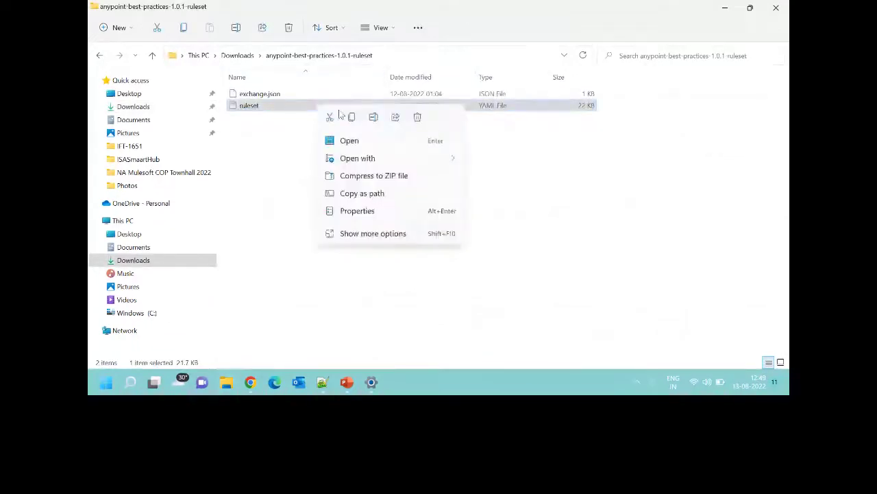
pyautogui.click(371, 232)
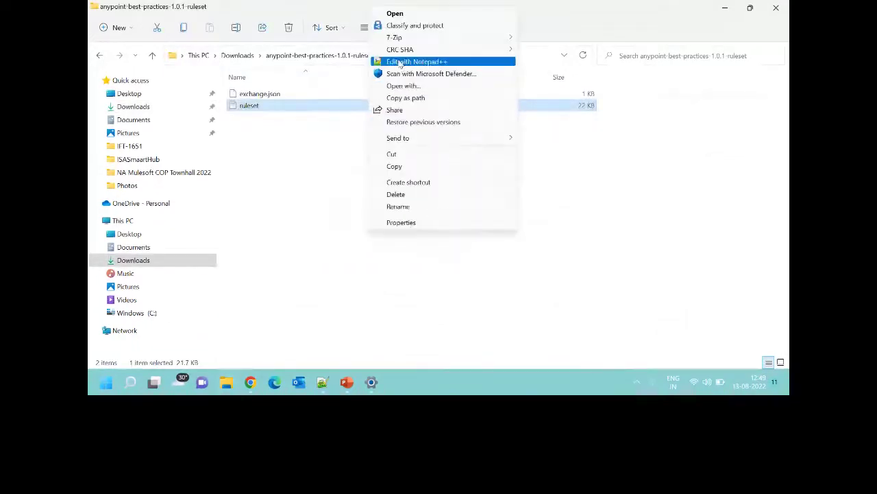
pyautogui.click(401, 63)
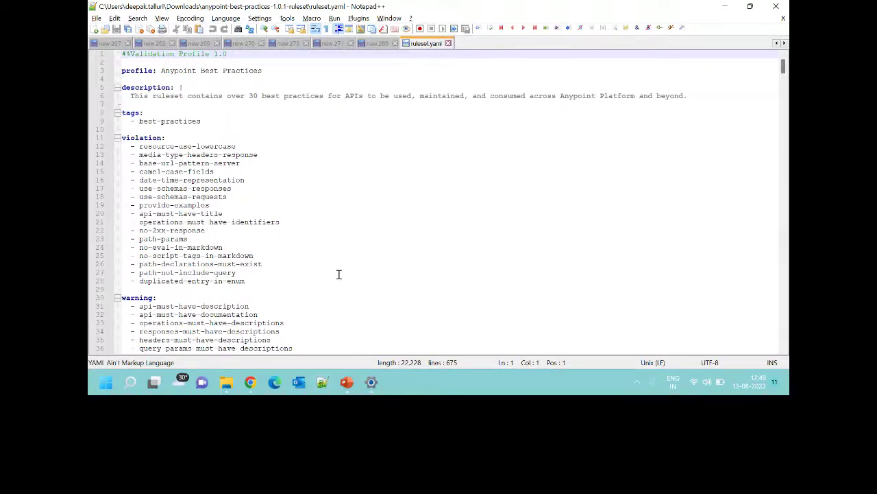
# Inspect the violation (line 11) and warning (line 30) rule lists in ruleset.yaml, then return to Exchange.
pyautogui.doubleClick(145, 140)
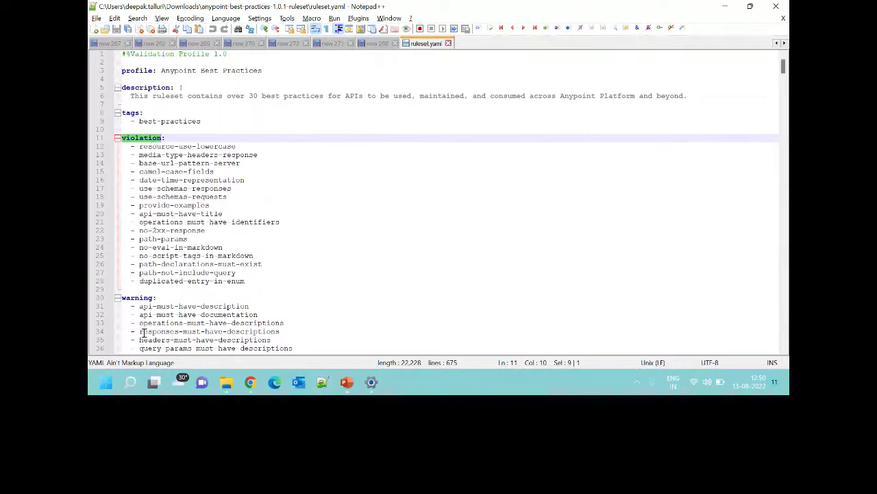
pyautogui.doubleClick(150, 300)
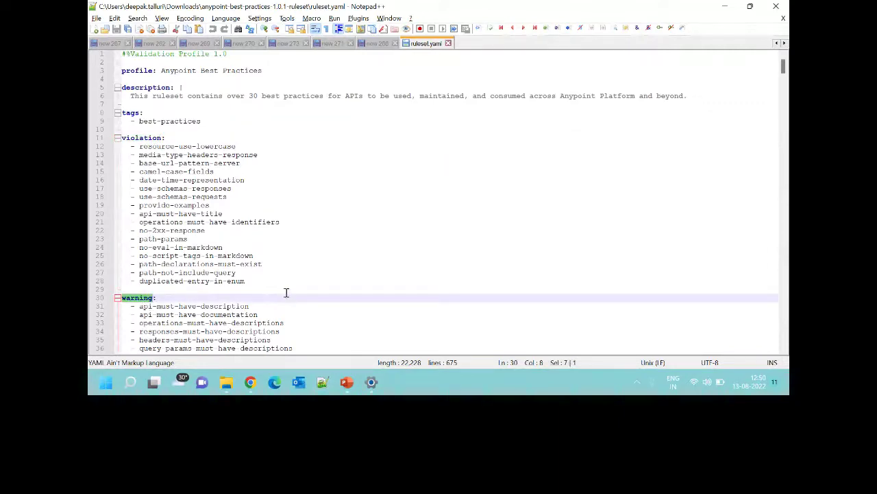
pyautogui.scroll(-2, 286, 293)
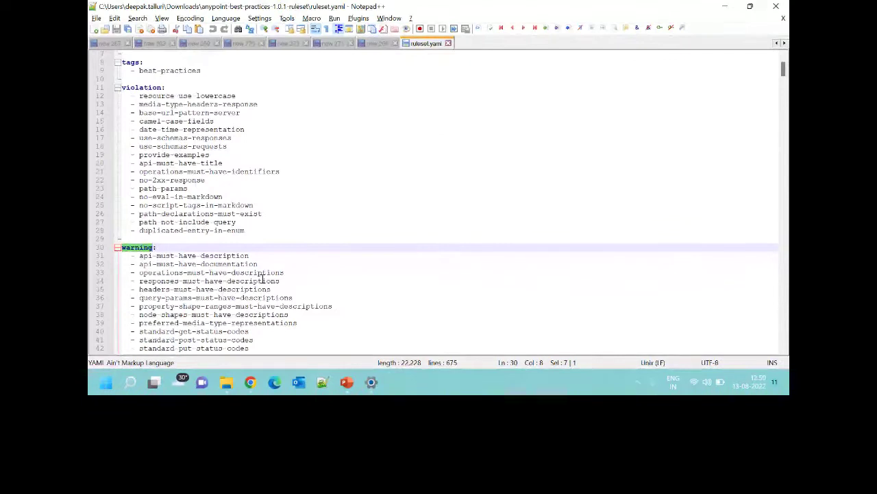
pyautogui.scroll(2, 263, 278)
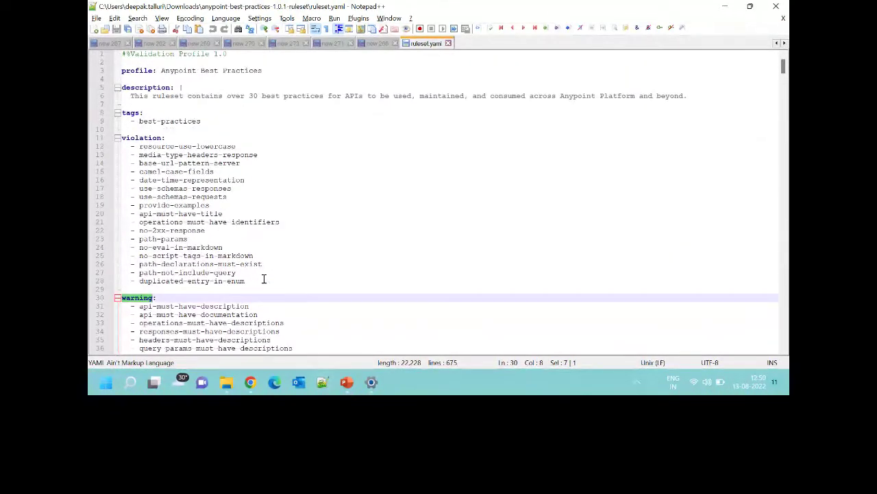
pyautogui.hotkey('alt', 'Tab')
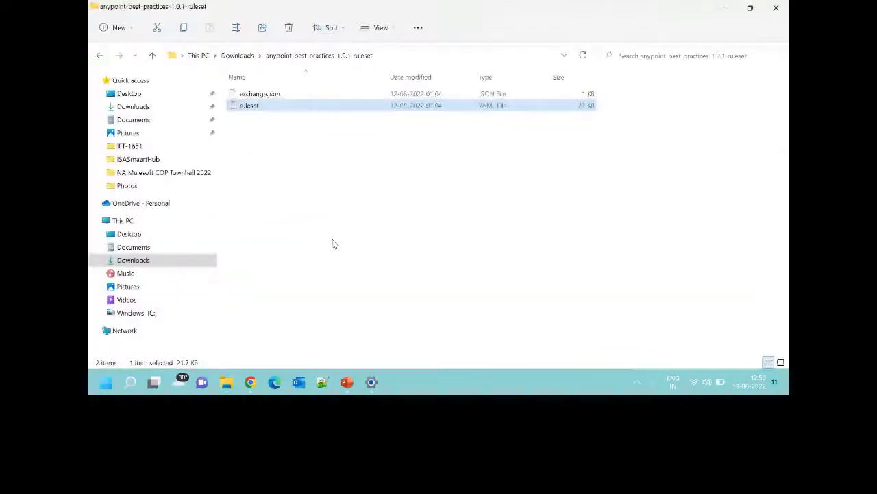
pyautogui.hotkey('alt', 'Tab')
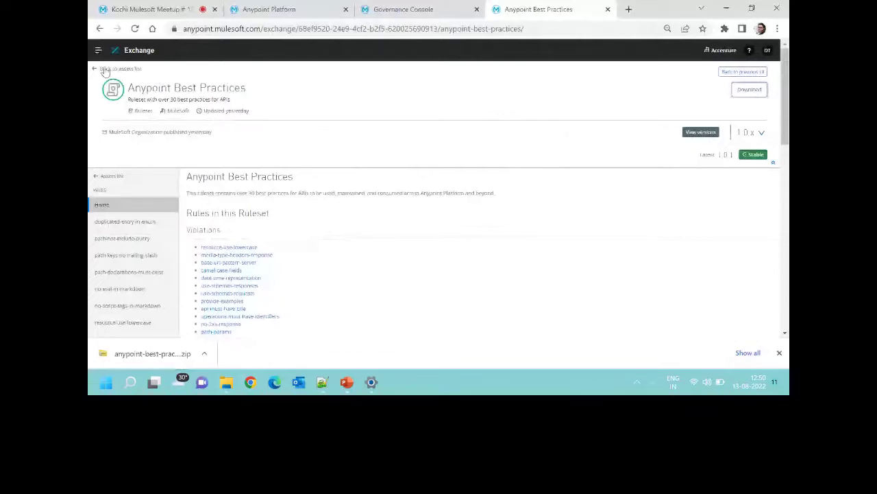
# Start publishing a new Exchange asset, browse the asset types, then abandon it.
pyautogui.click(103, 69)
pyautogui.click(345, 128)
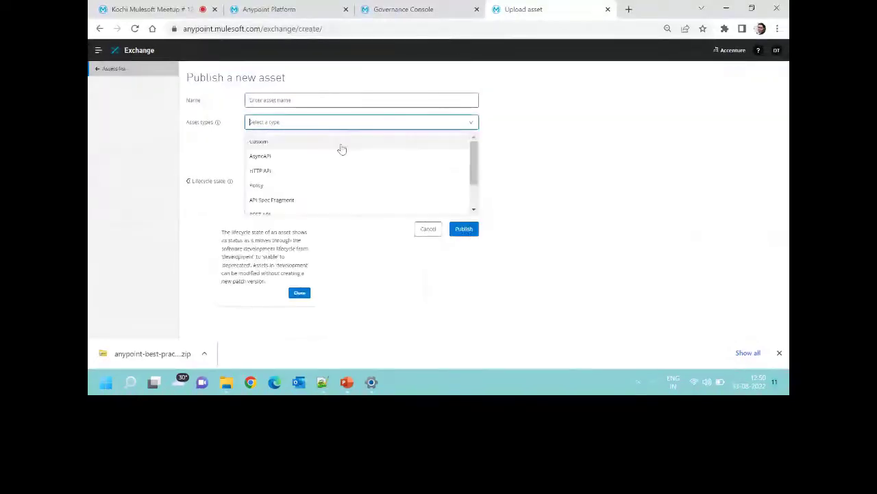
pyautogui.scroll(-2, 255, 192)
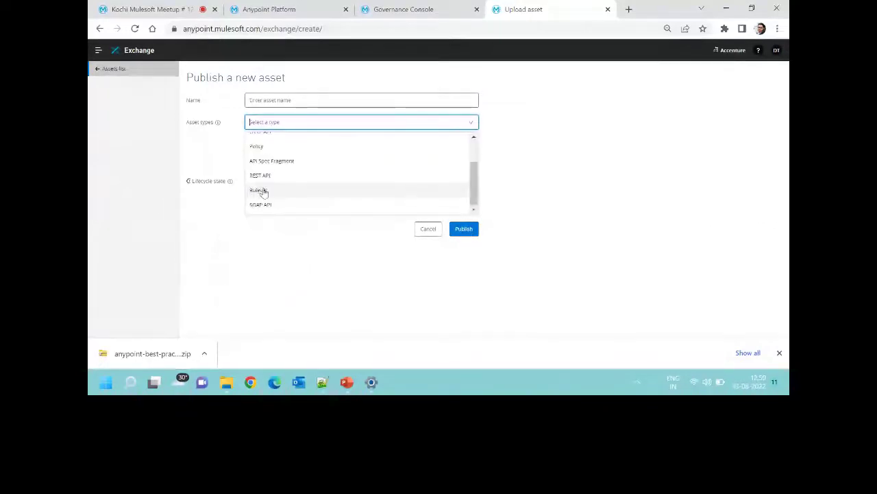
pyautogui.click(425, 230)
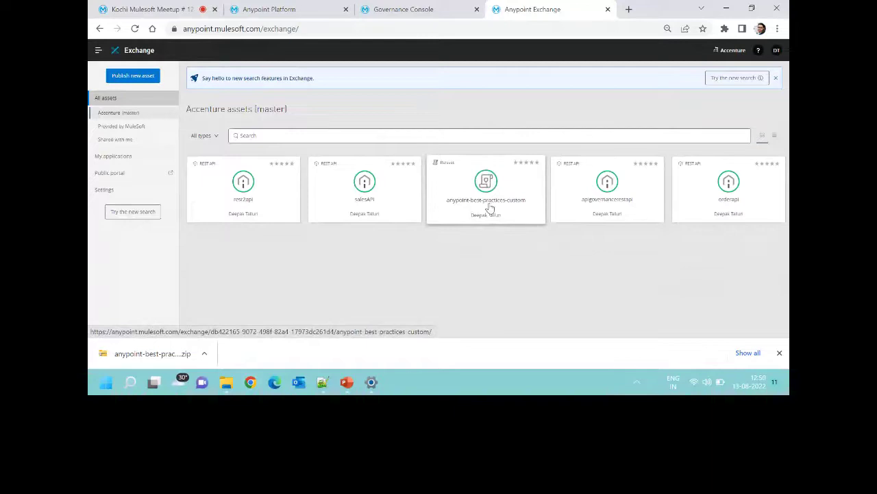
# Delete version 1.0.0 of the anypoint-best-practices-custom asset and confirm the deletion.
pyautogui.click(490, 207)
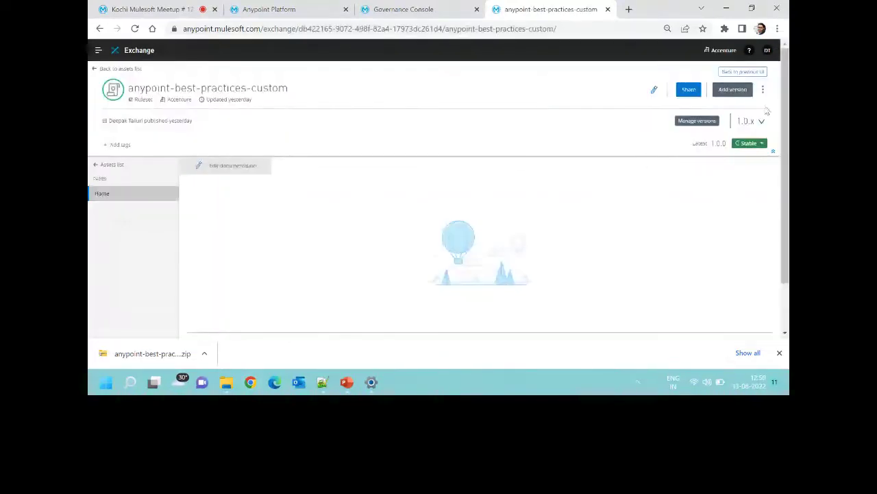
pyautogui.click(763, 90)
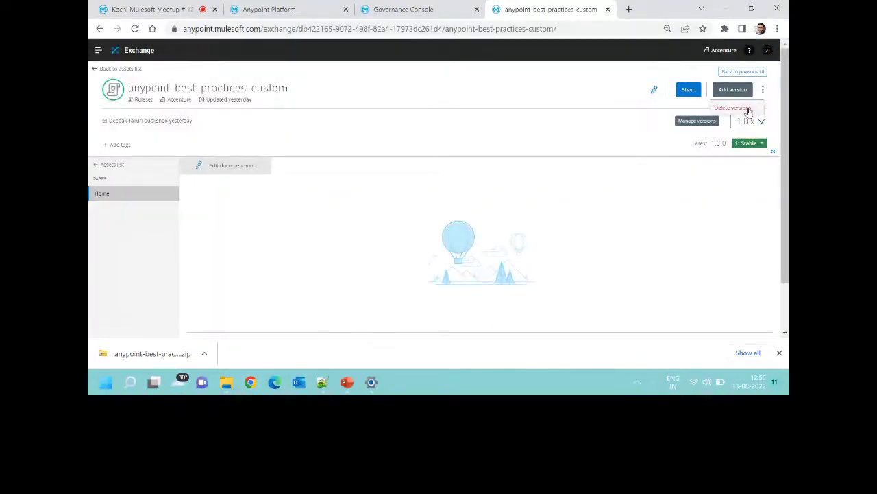
pyautogui.click(748, 109)
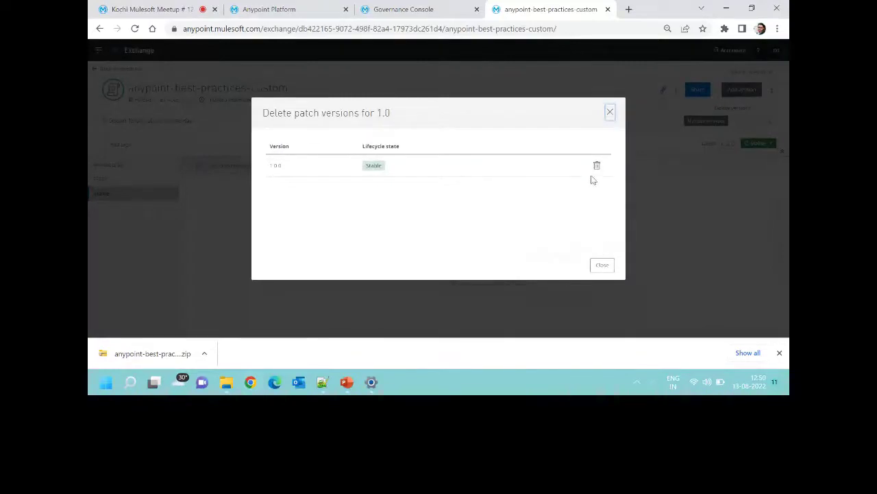
pyautogui.click(597, 166)
pyautogui.click(584, 229)
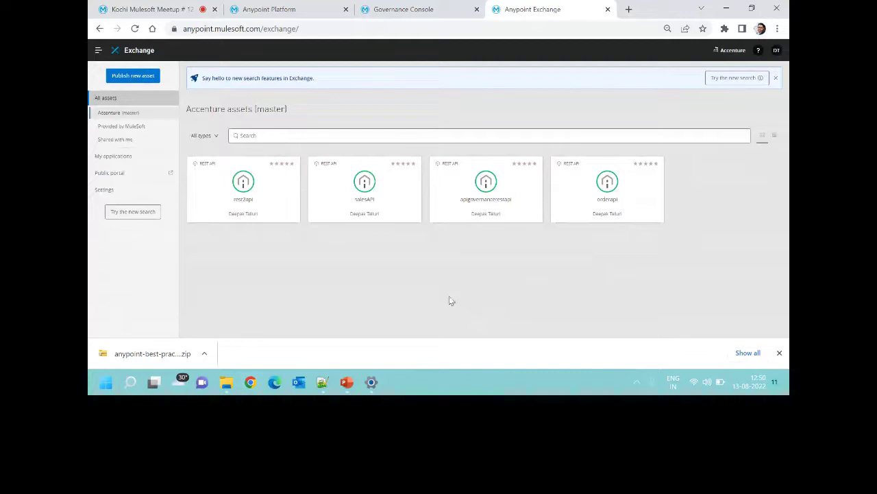
# Select the resource-use-lowercase rule on line 12 and locate its lowercase definition.
pyautogui.hotkey('alt', 'Tab')
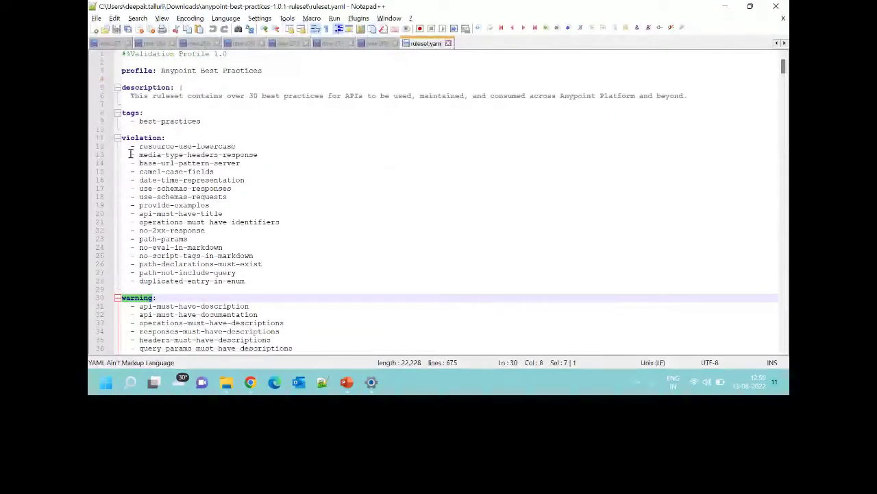
pyautogui.moveTo(235, 146); pyautogui.dragTo(139, 147)
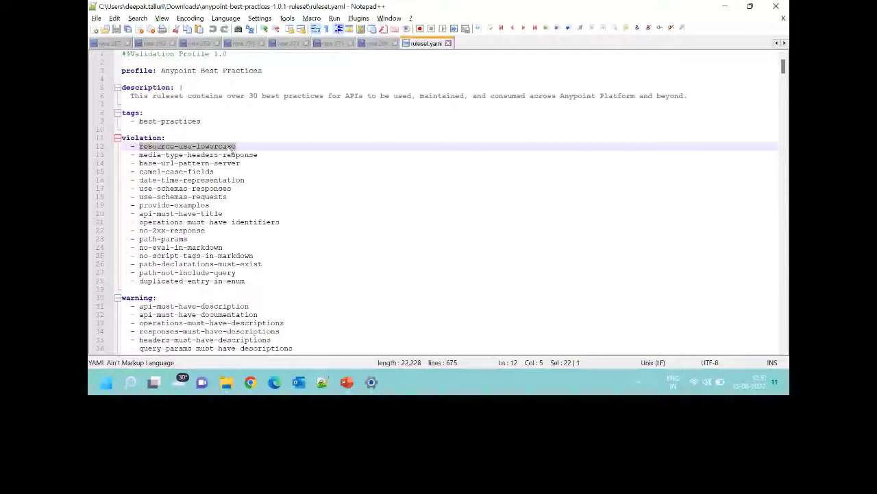
pyautogui.doubleClick(219, 146)
pyautogui.scroll(-20, 227, 205)
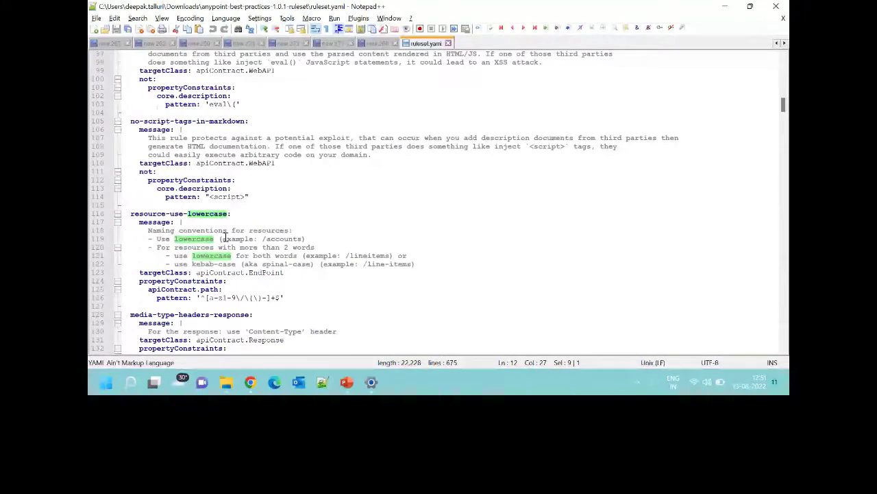
# Examine the rule's naming examples: accounts, lineitems, and the hyphen in line-items.
pyautogui.doubleClick(284, 239)
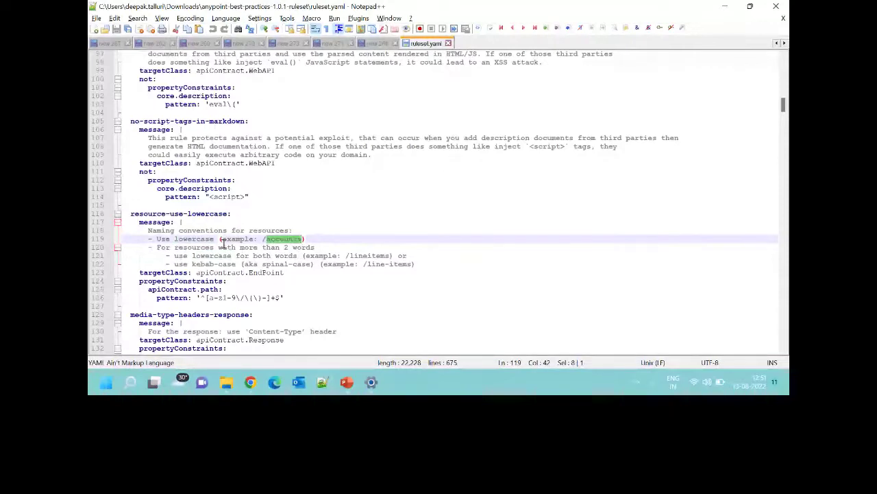
pyautogui.doubleClick(362, 255)
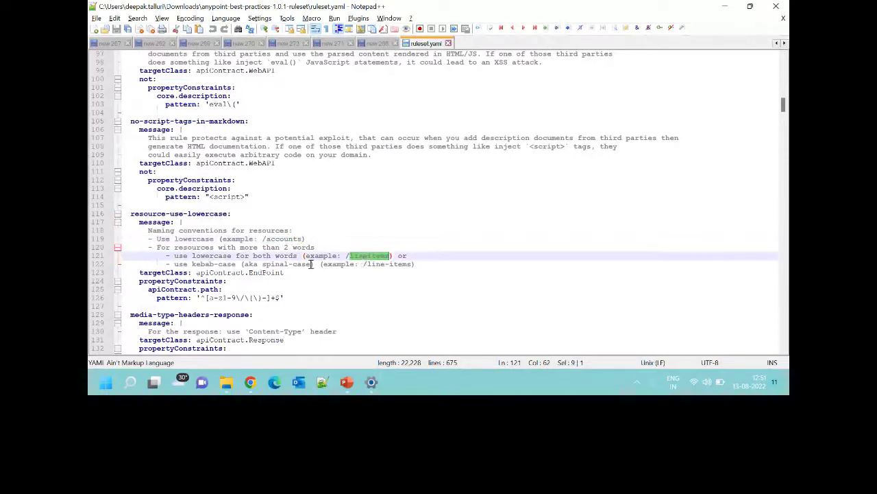
pyautogui.click(377, 256)
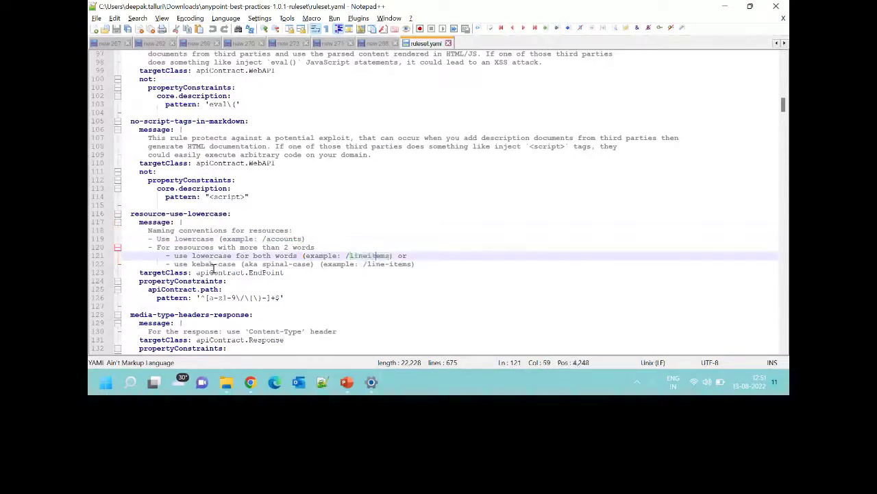
pyautogui.click(383, 264)
pyautogui.doubleClick(394, 264)
pyautogui.moveTo(386, 265); pyautogui.dragTo(390, 265)
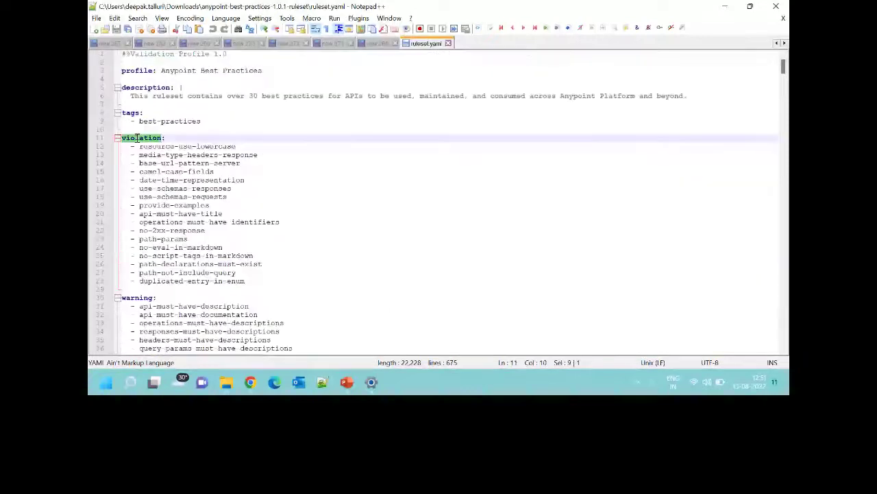
pyautogui.moveTo(139, 146); pyautogui.dragTo(237, 147)
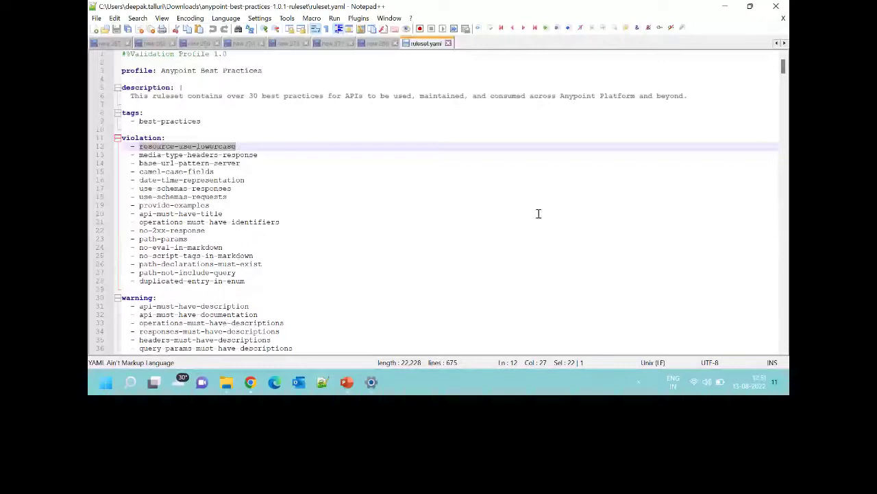
pyautogui.hotkey('alt', 'Tab')
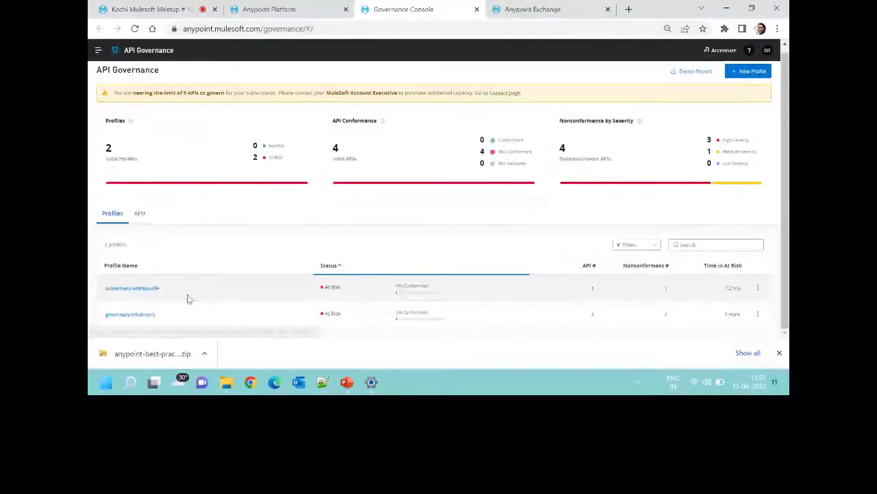
# Delete the GovernanceAPIprofile profile from its options menu, leaving only governanceRulesets.
pyautogui.click(187, 298)
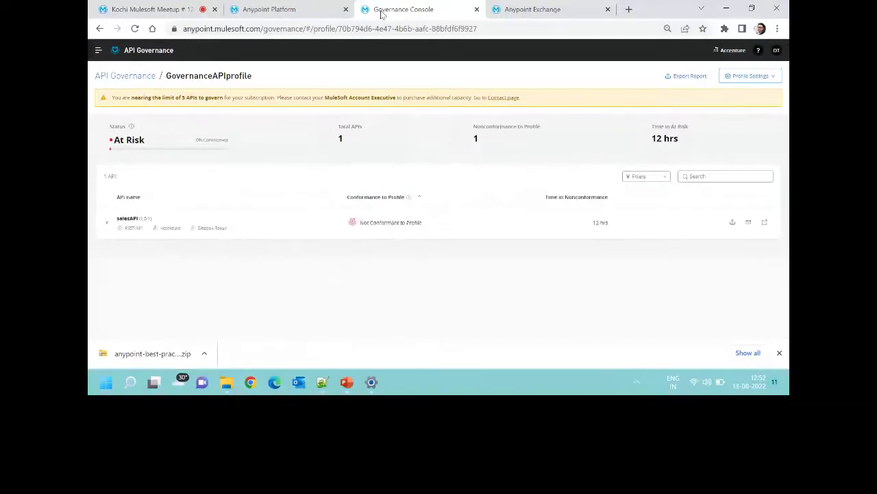
pyautogui.hotkey('ctrl', 'shift', 'Tab')
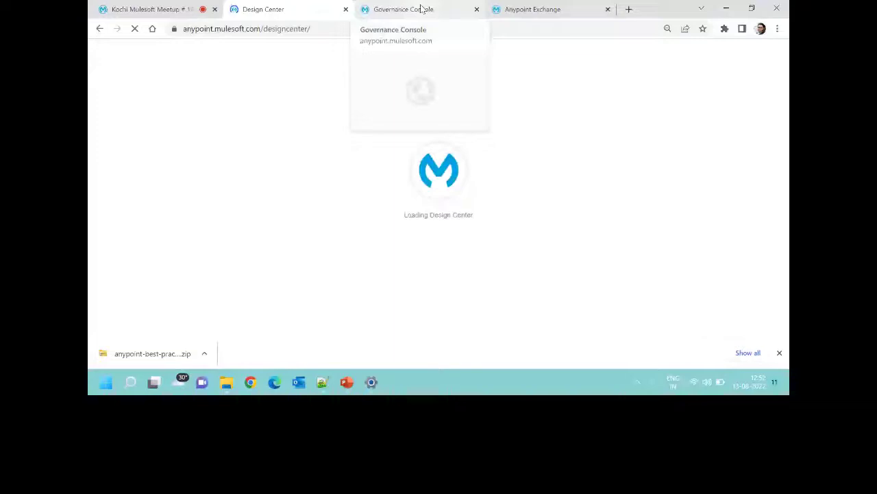
pyautogui.click(422, 9)
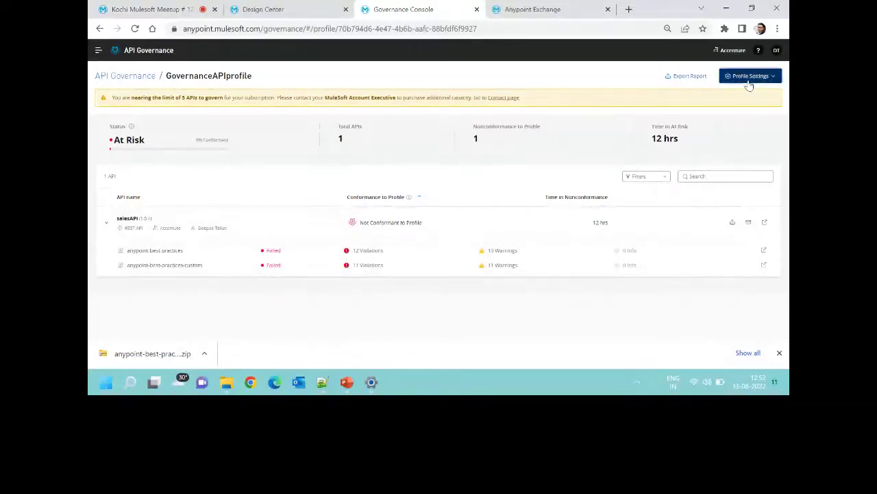
pyautogui.click(750, 77)
pyautogui.click(740, 116)
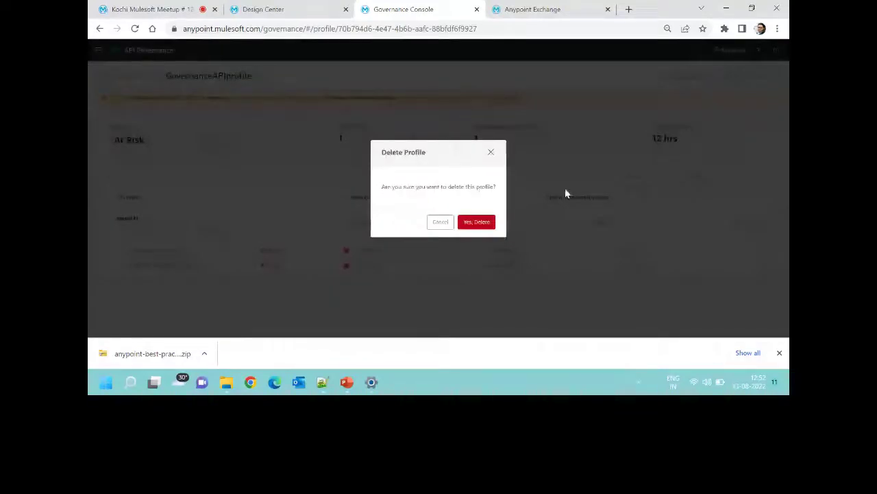
pyautogui.click(477, 222)
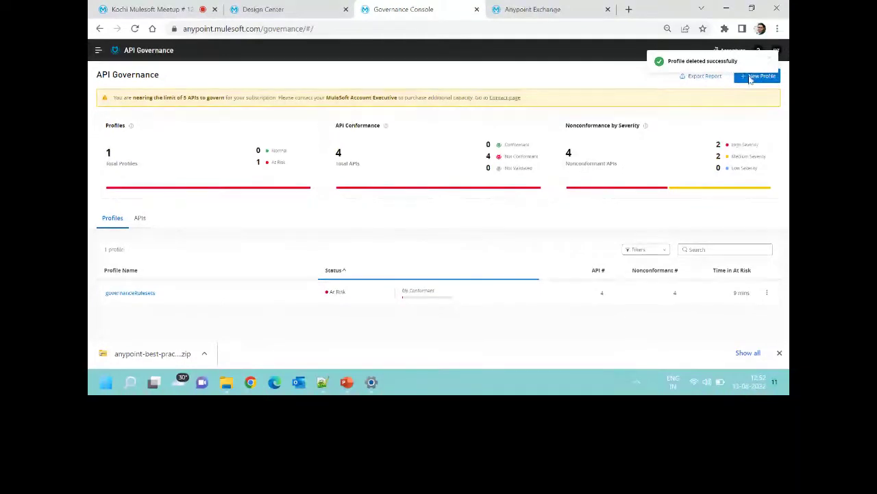
pyautogui.click(286, 7)
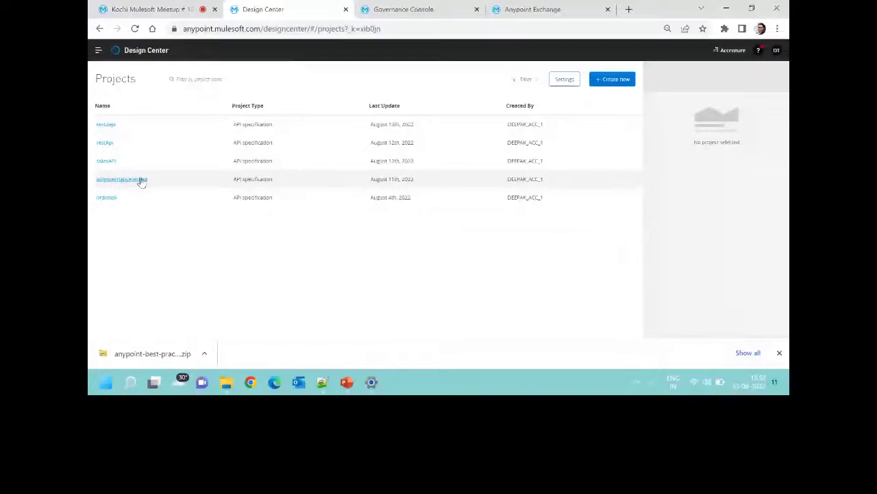
# Open the apigovernancetestapi project and find the Albums resource on line 31, undoing an accidental rename.
pyautogui.click(135, 182)
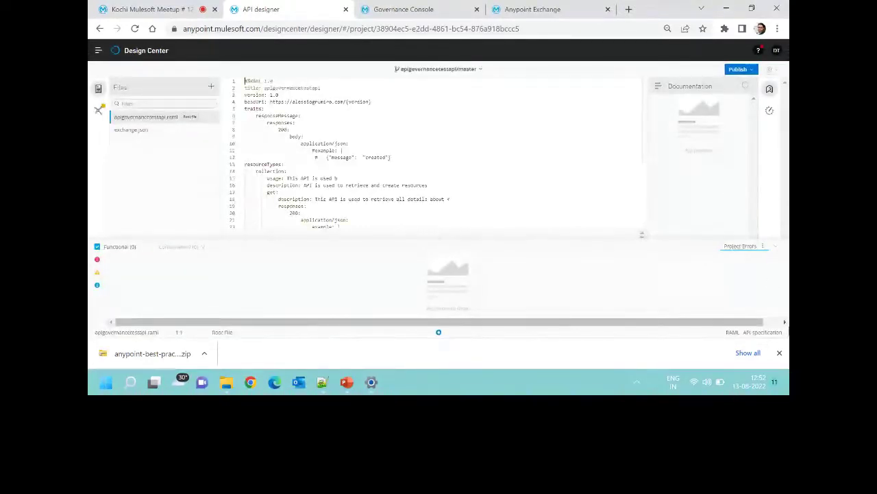
pyautogui.click(779, 352)
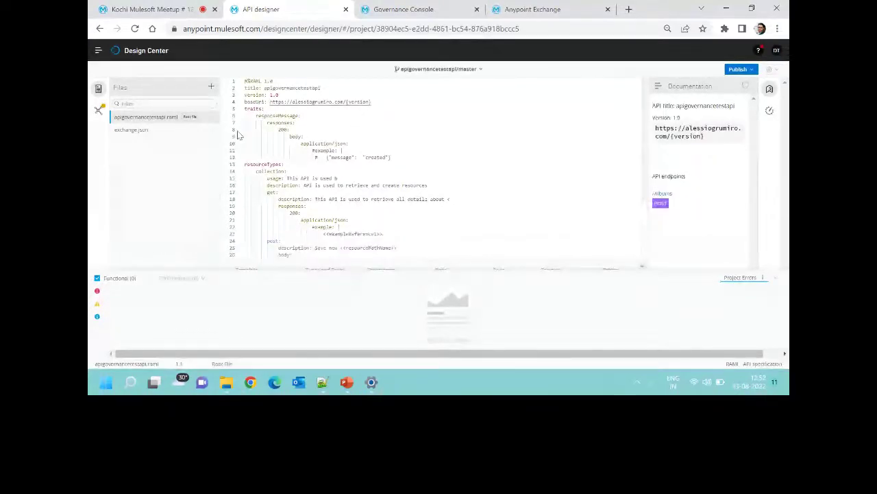
pyautogui.scroll(-3, 299, 222)
pyautogui.doubleClick(255, 207)
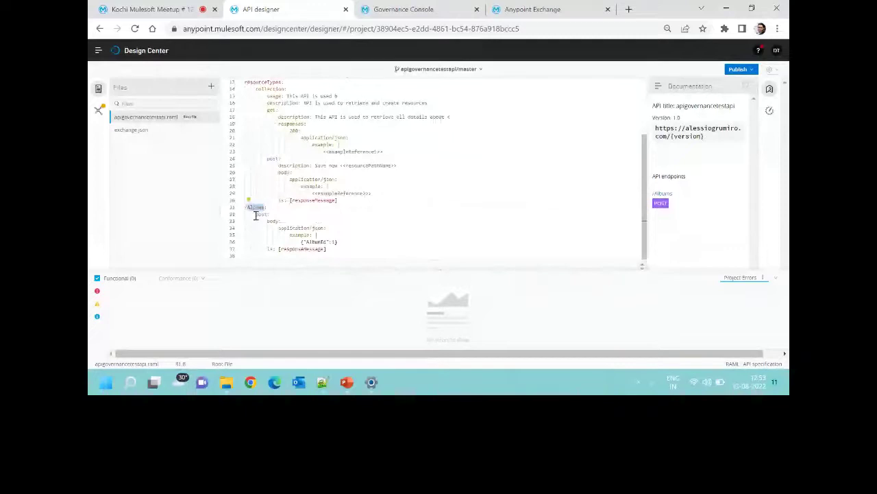
pyautogui.write('album')
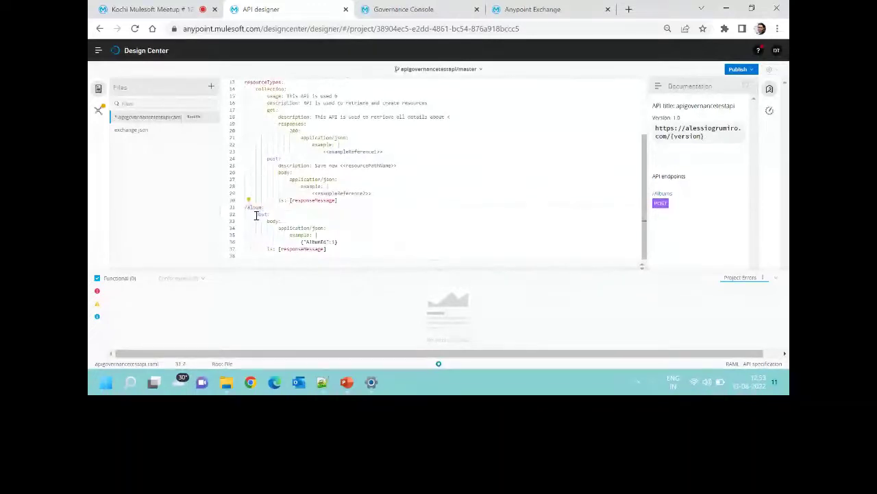
pyautogui.hotkey('ctrl', 'z')
# Select the /Albums resource path on line 31 and compare it with ruleset.yaml.
pyautogui.click(279, 221)
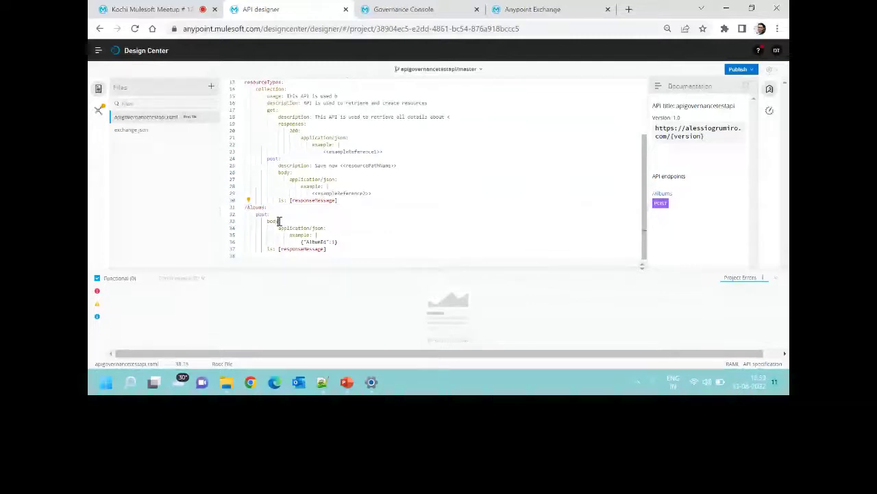
pyautogui.click(272, 227)
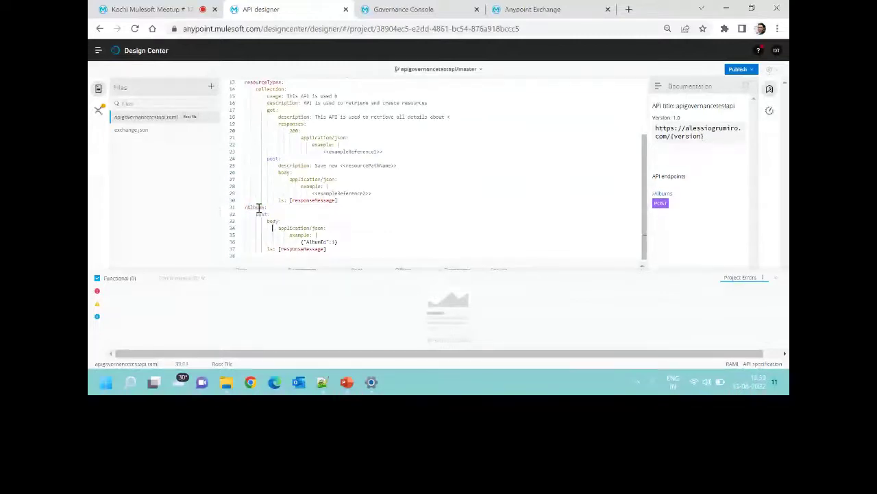
pyautogui.doubleClick(258, 207)
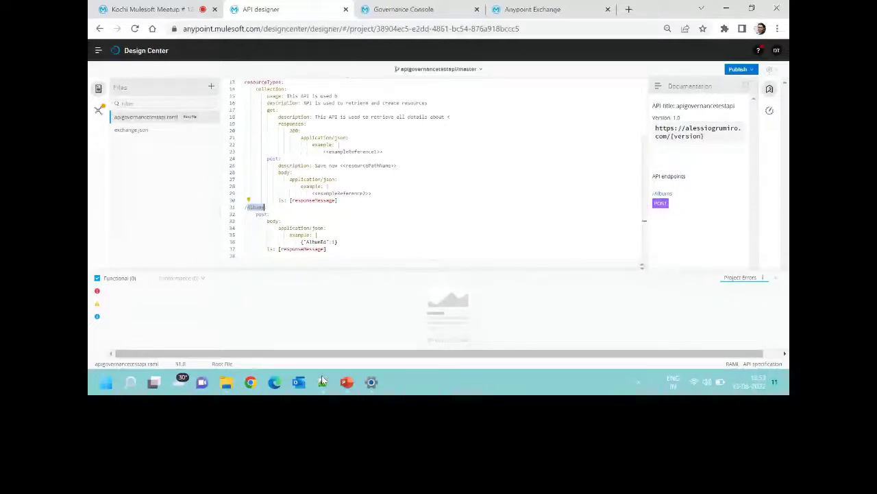
pyautogui.click(250, 208)
pyautogui.click(249, 208)
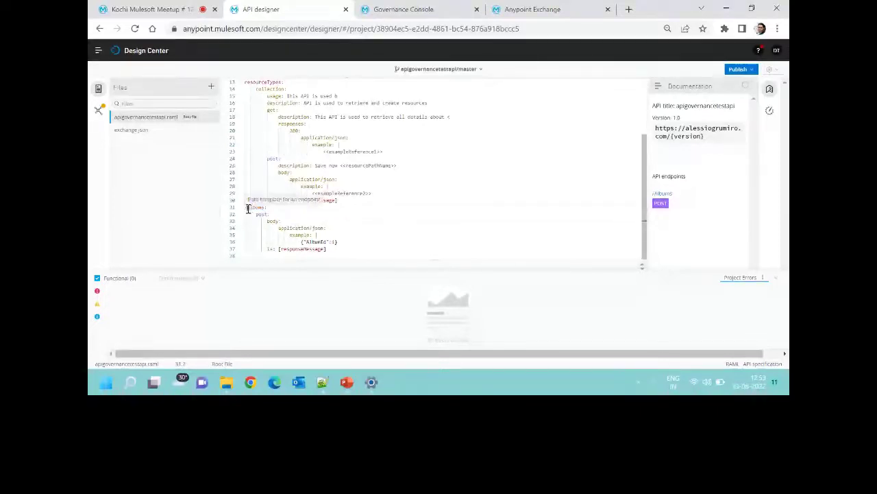
pyautogui.moveTo(249, 207); pyautogui.dragTo(266, 207)
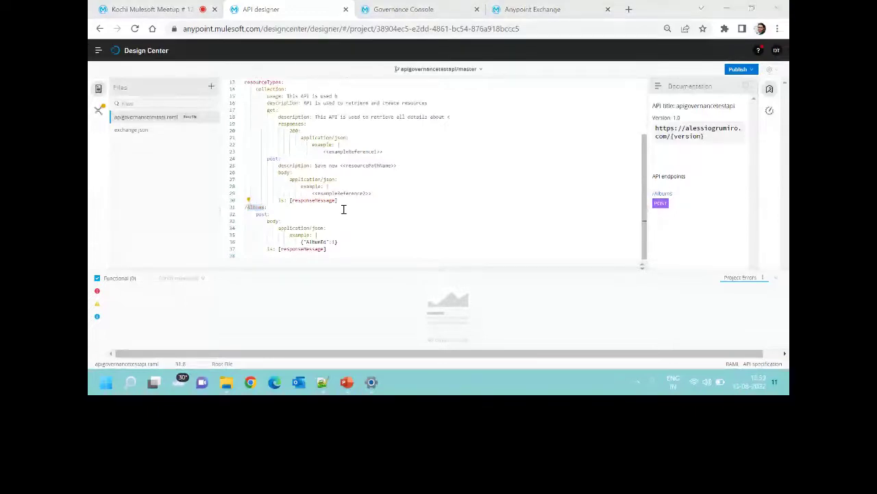
pyautogui.hotkey('alt', 'Tab')
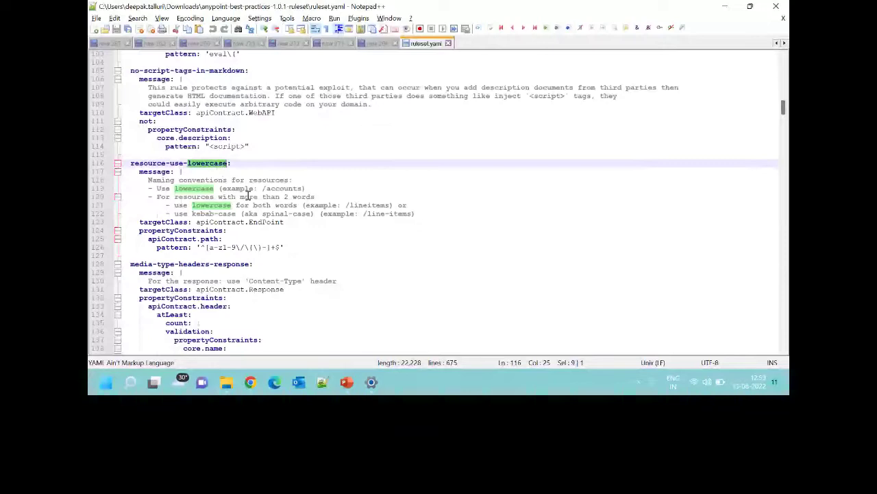
pyautogui.hotkey('alt', 'Tab')
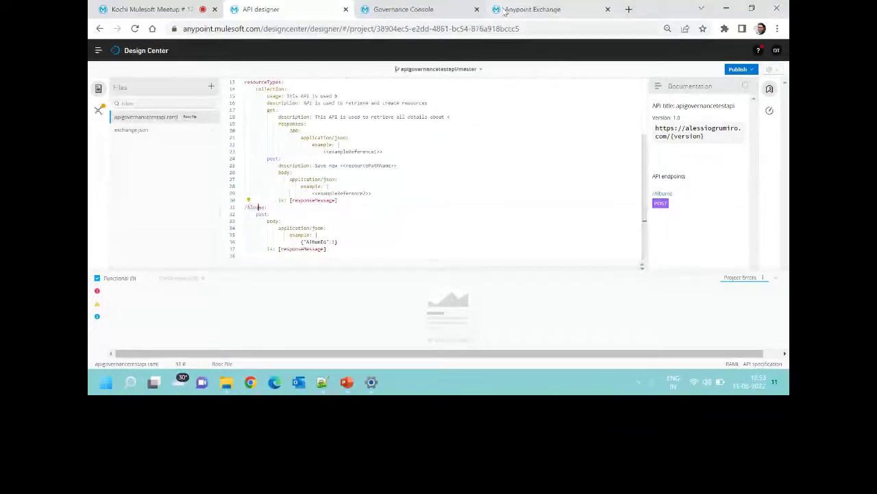
# Name the new governance profile 'Test Custom Governance' and advance to ruleset selection.
pyautogui.click(531, 9)
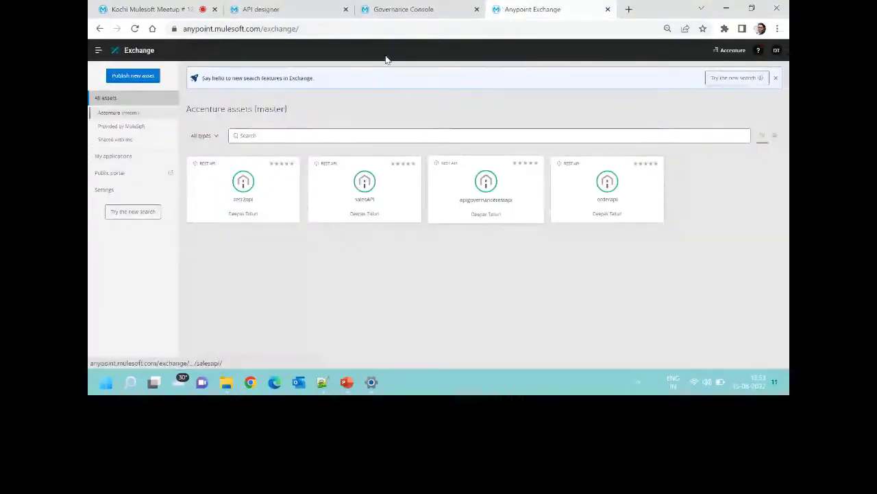
pyautogui.hotkey('ctrl', 'shift', 'Tab')
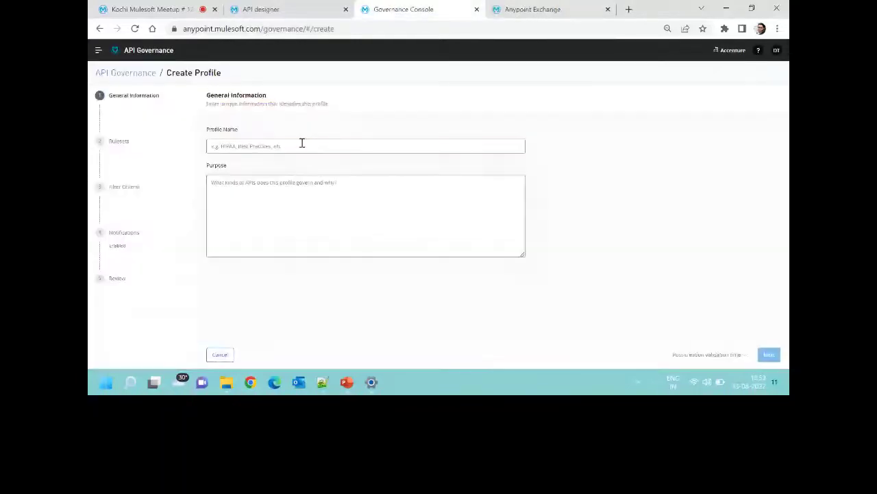
pyautogui.click(302, 142)
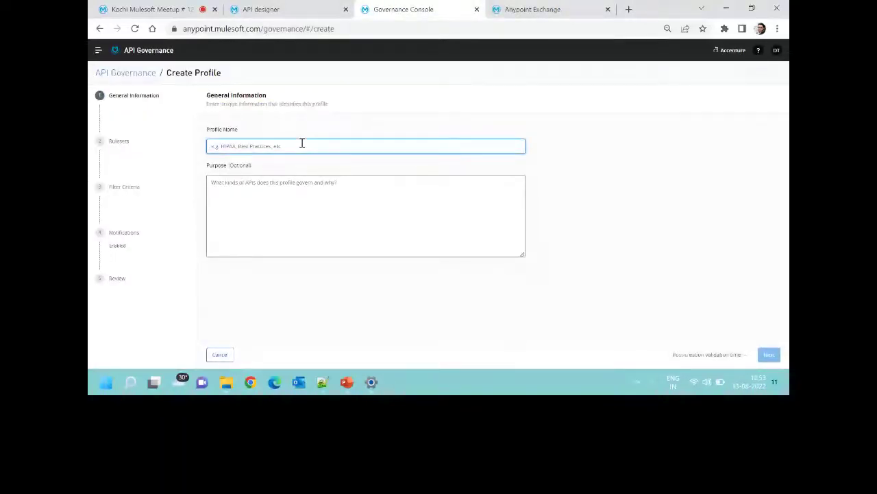
pyautogui.write('Test Gover')
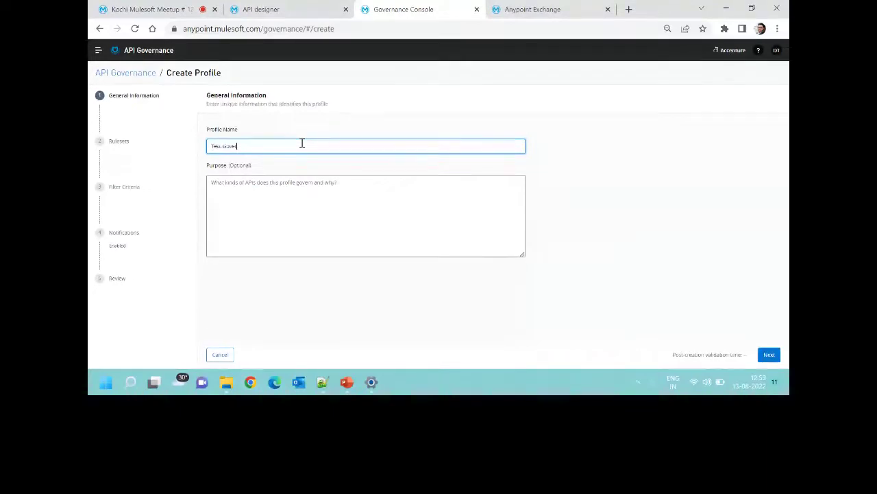
pyautogui.write('nan')
pyautogui.press('BackSpace')
pyautogui.press('BackSpace')
pyautogui.press('BackSpace')
pyautogui.press('BackSpace')
pyautogui.press('BackSpace')
pyautogui.write('est Custom Governance')
pyautogui.click(769, 355)
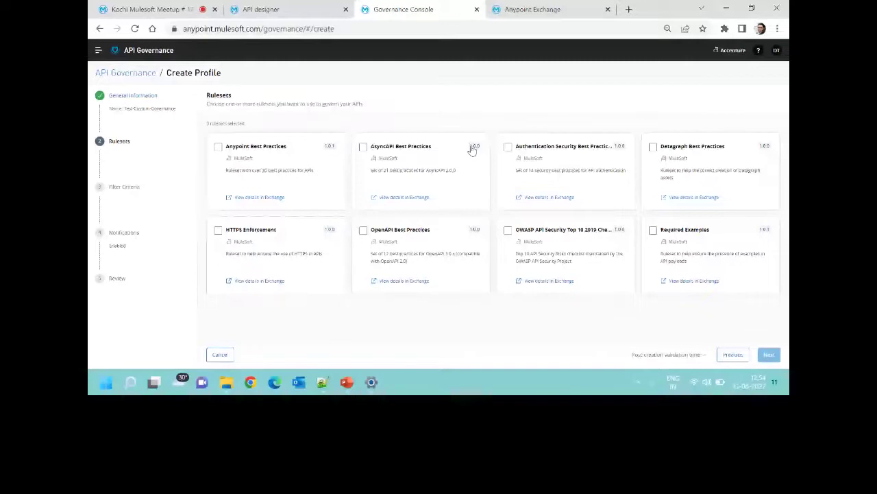
# Select Anypoint Best Practices, apply then remove a security tag filter, and leave the wizard.
pyautogui.click(218, 147)
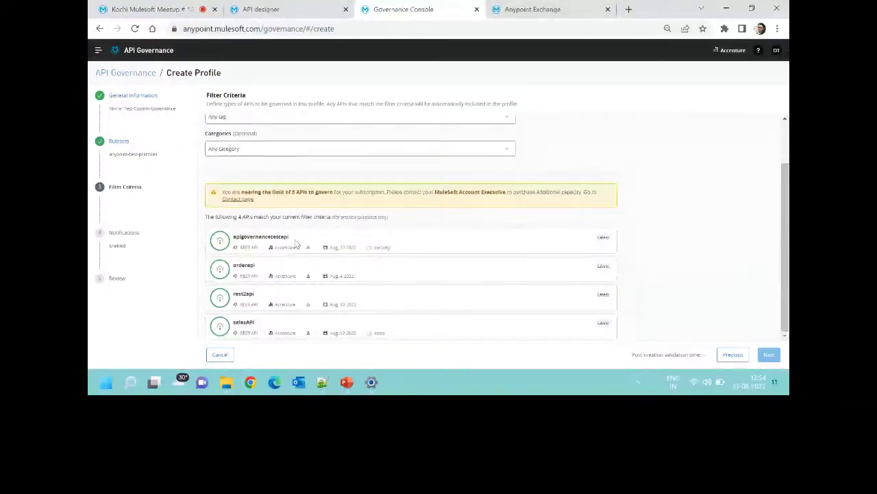
pyautogui.doubleClick(390, 253)
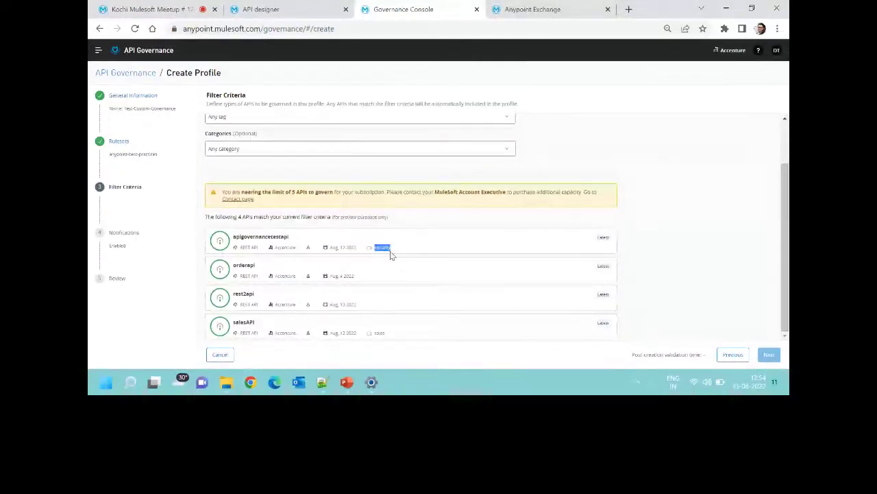
pyautogui.click(295, 118)
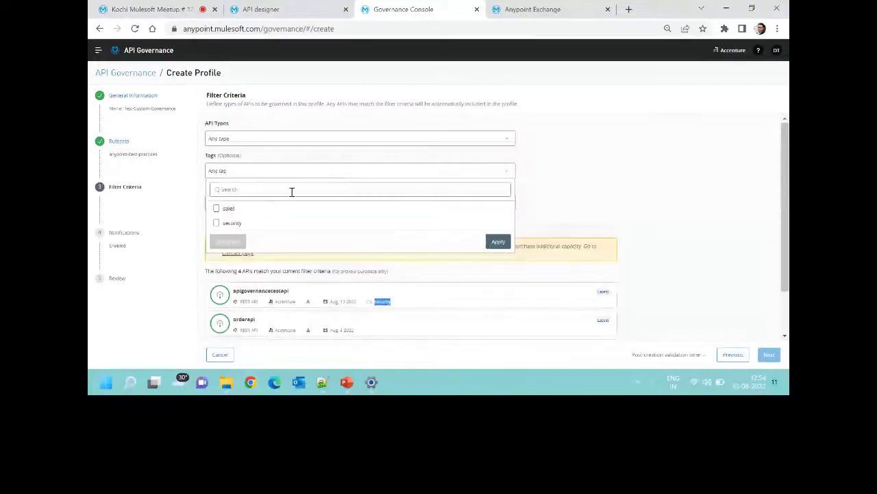
pyautogui.click(218, 223)
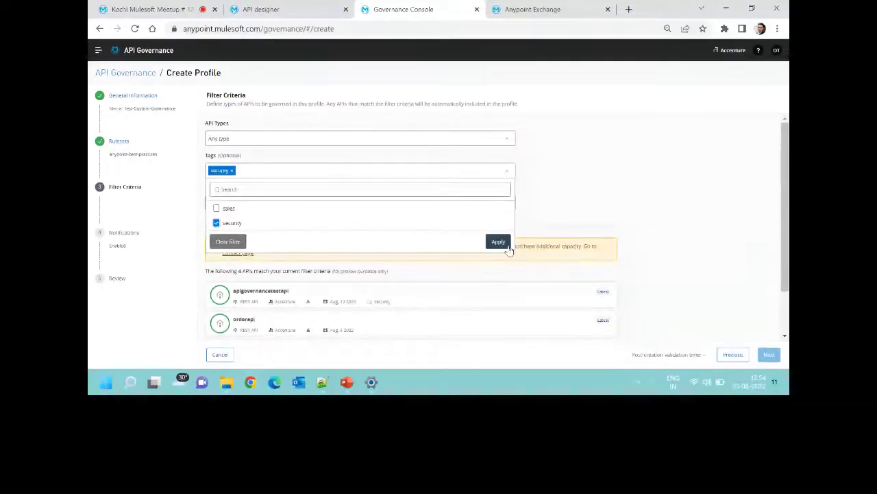
pyautogui.click(500, 243)
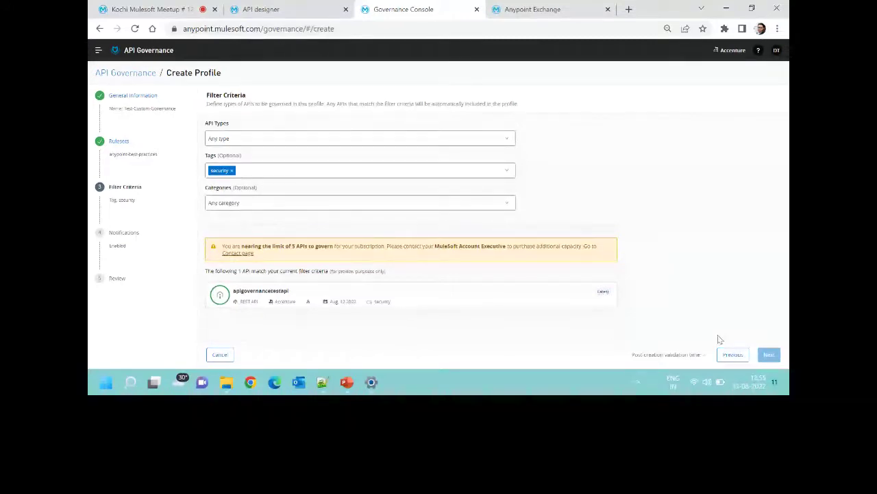
pyautogui.click(233, 172)
pyautogui.scroll(-2, 370, 271)
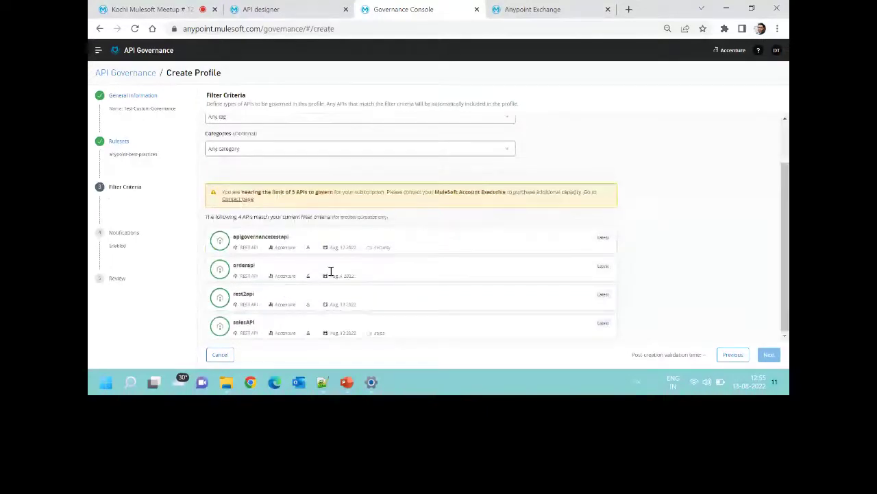
pyautogui.hotkey('alt', 'Left')
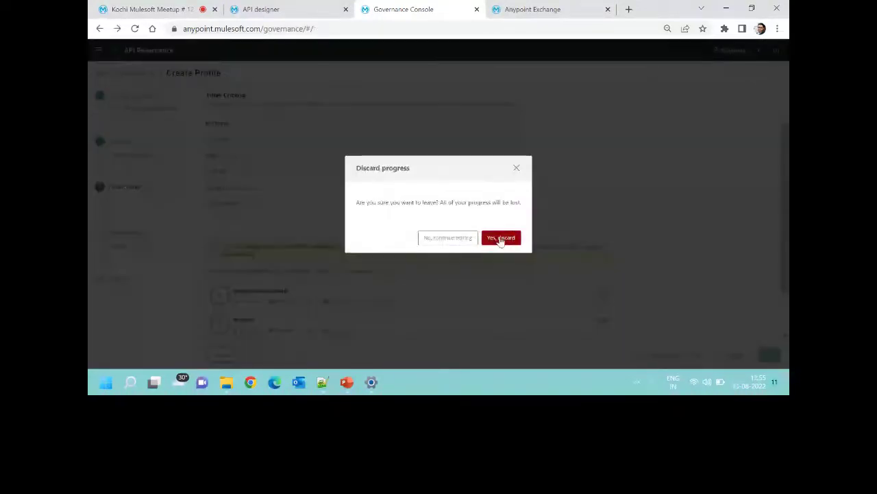
# Discard the draft, delete the remaining profile, and start a fresh Create Profile form.
pyautogui.click(501, 238)
pyautogui.click(766, 293)
pyautogui.click(754, 346)
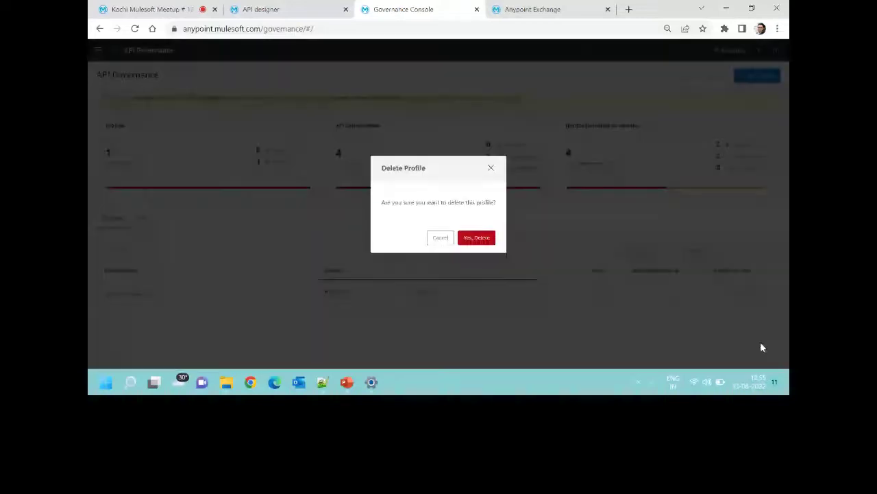
pyautogui.click(486, 238)
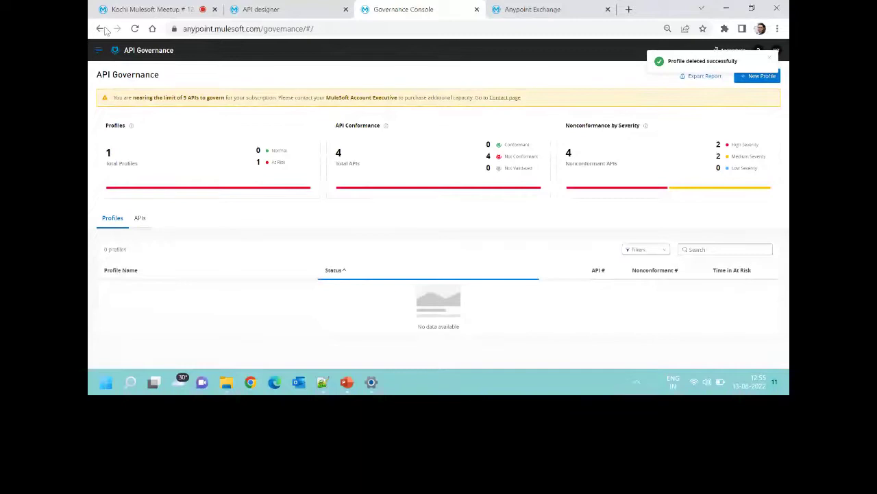
pyautogui.click(135, 29)
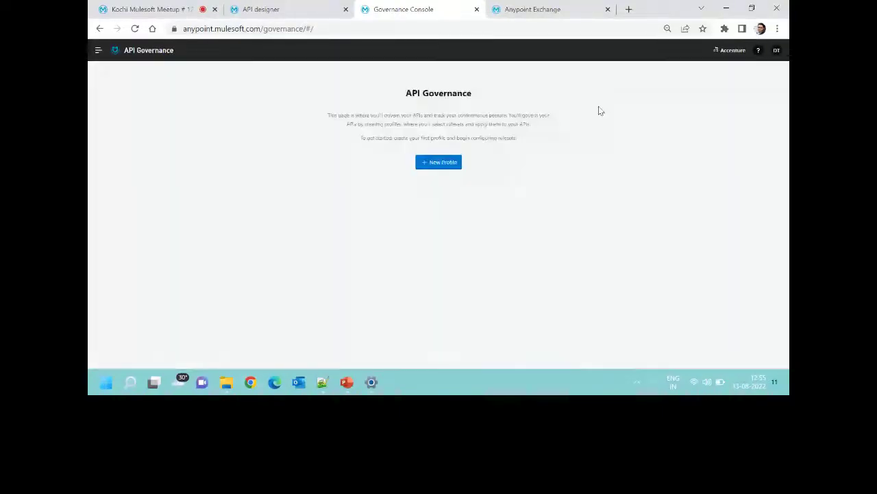
pyautogui.click(440, 161)
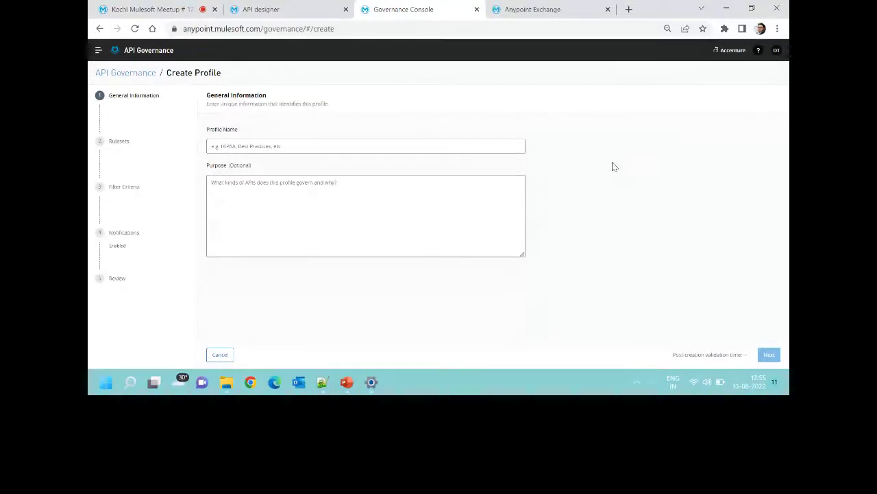
# Name the profile Test-Governance-Custom and select the Anypoint Best Practices ruleset.
pyautogui.click(499, 144)
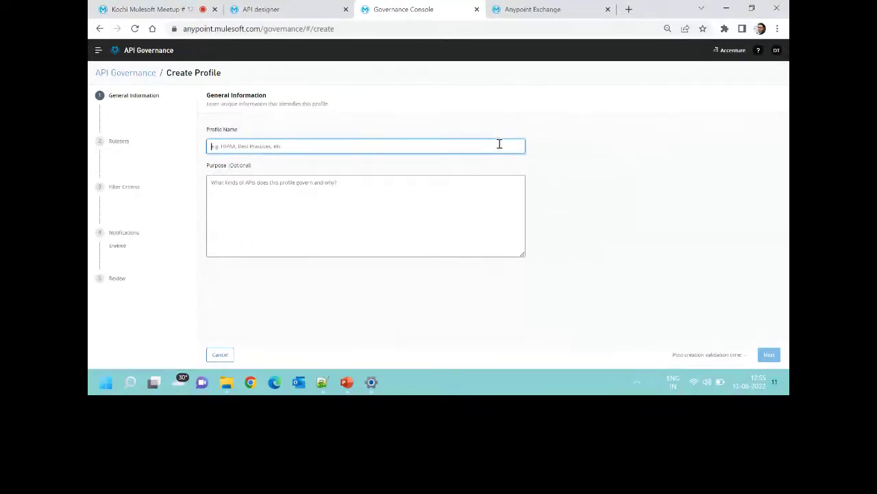
pyautogui.write('Test Governance-Custom')
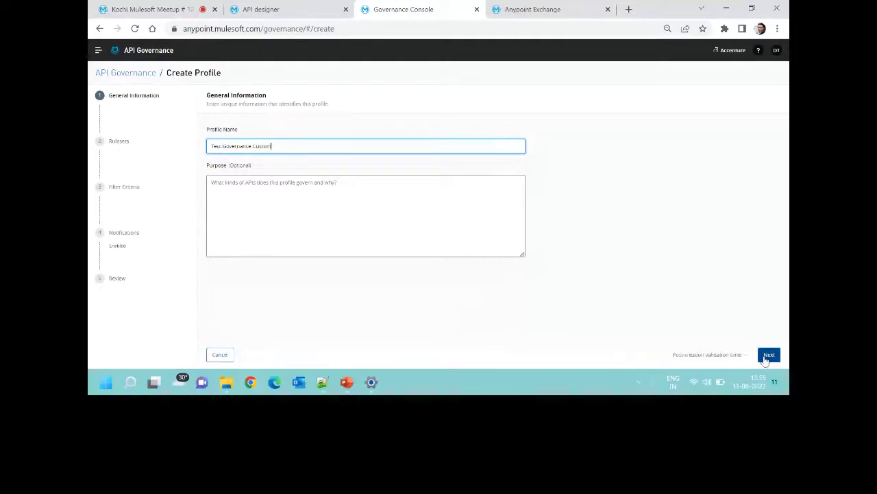
pyautogui.click(766, 359)
pyautogui.click(260, 154)
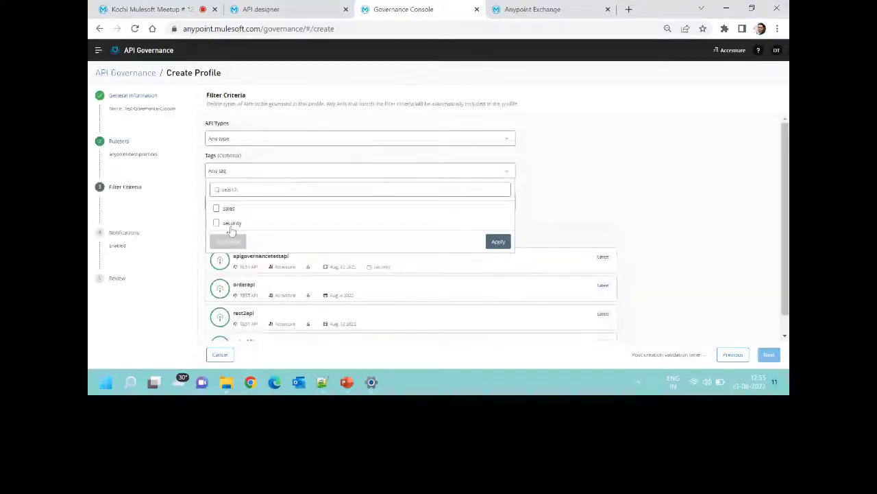
# Filter the profile to REST API types tagged security, then continue to notifications.
pyautogui.click(231, 226)
pyautogui.click(499, 241)
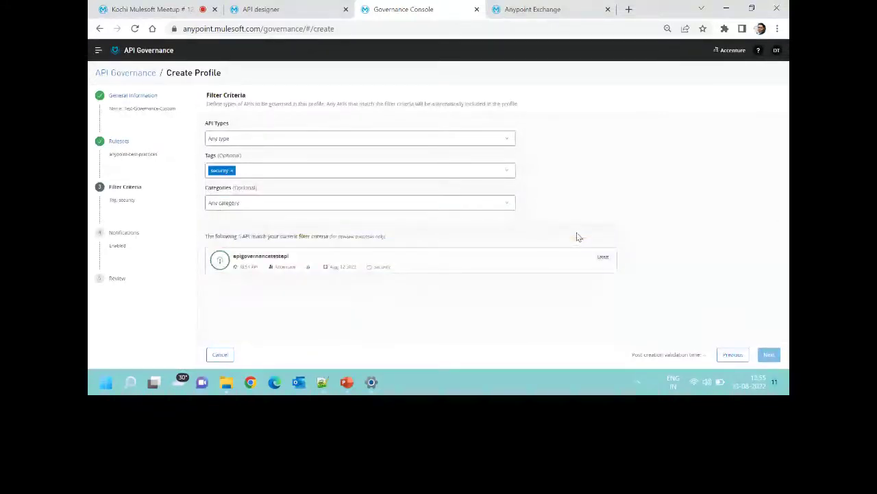
pyautogui.click(234, 171)
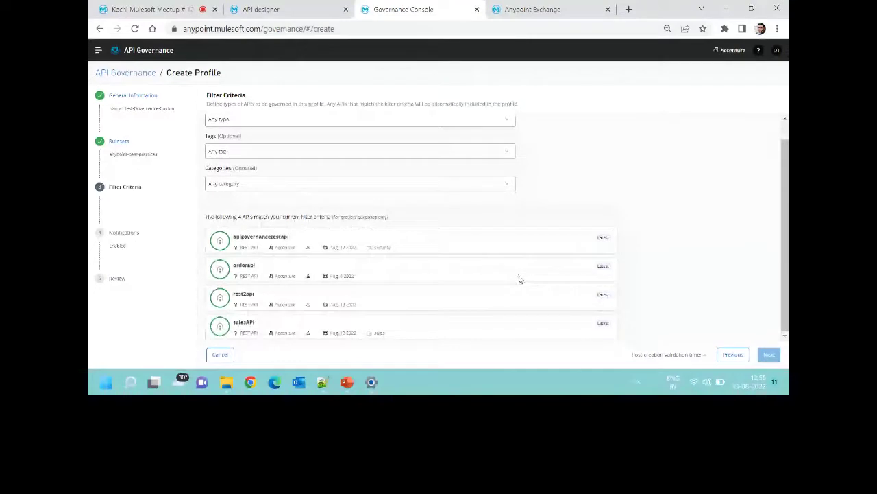
pyautogui.scroll(1, 295, 172)
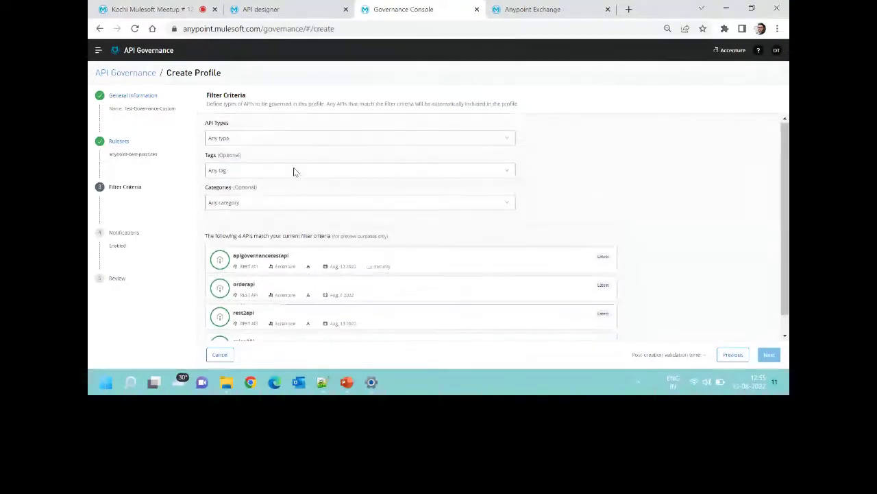
pyautogui.click(293, 171)
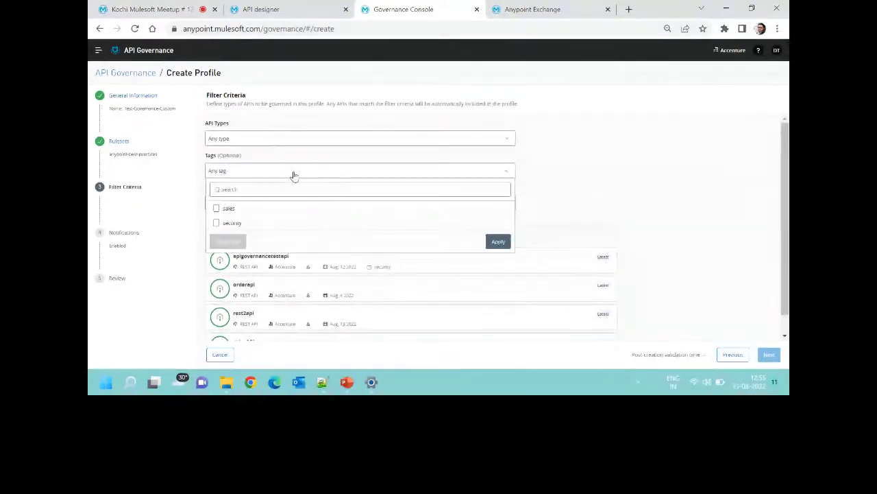
pyautogui.click(231, 223)
pyautogui.click(501, 243)
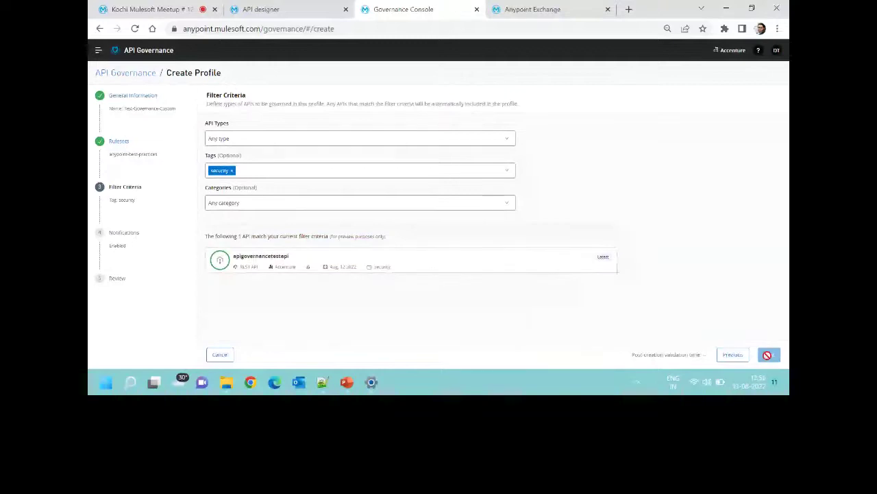
pyautogui.click(438, 139)
pyautogui.click(215, 151)
pyautogui.click(498, 186)
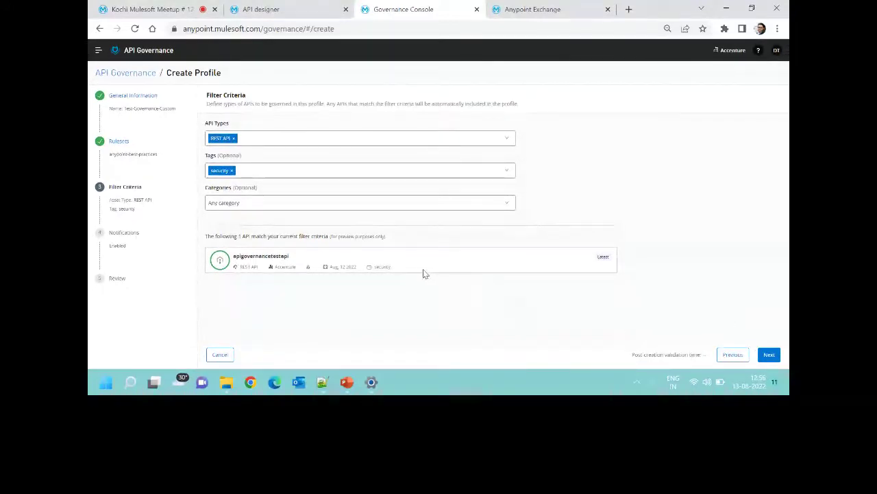
pyautogui.click(768, 355)
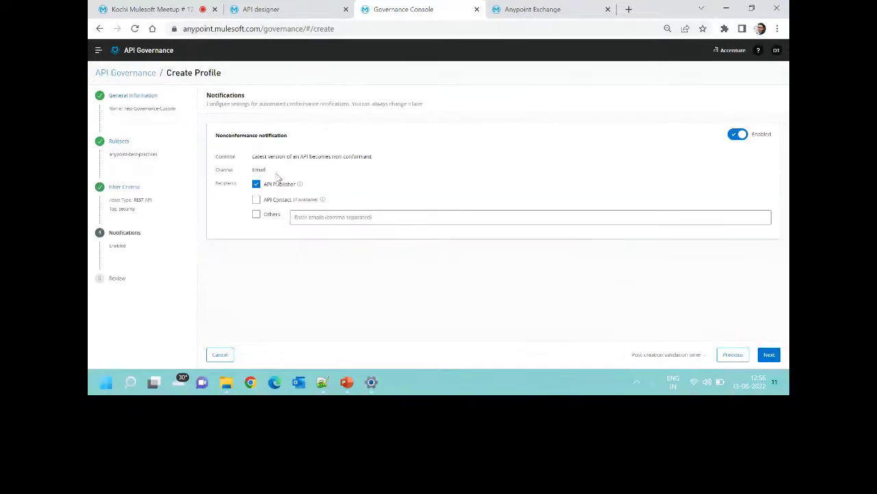
# Add API Contact as a notification recipient and start entering an extra recipient's e-mail address.
pyautogui.moveTo(299, 185)
pyautogui.moveTo(323, 203)
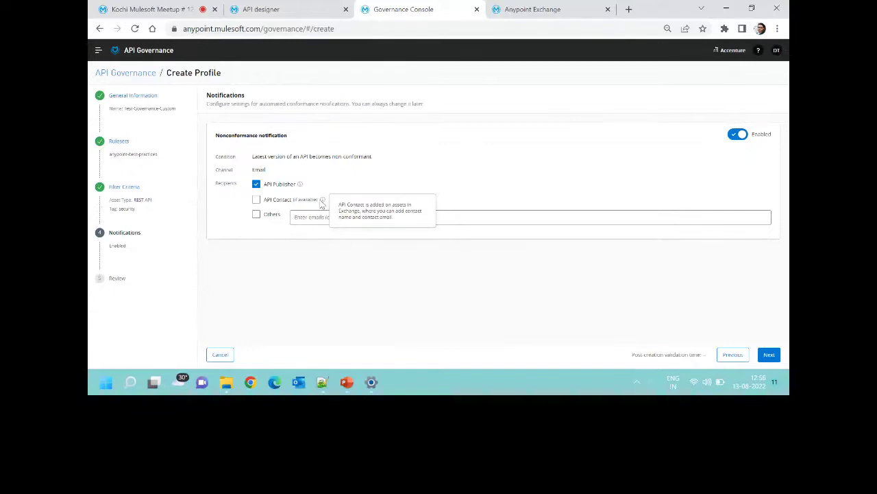
pyautogui.click(255, 198)
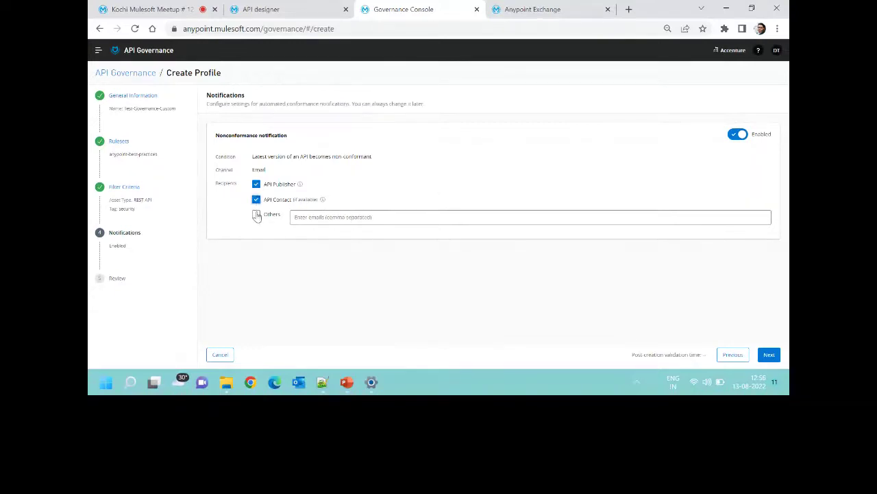
pyautogui.click(256, 214)
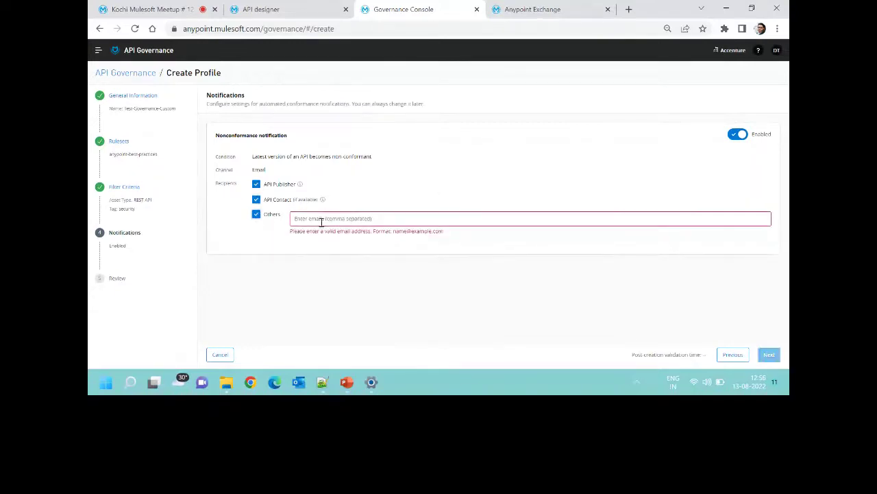
pyautogui.click(256, 215)
pyautogui.click(317, 221)
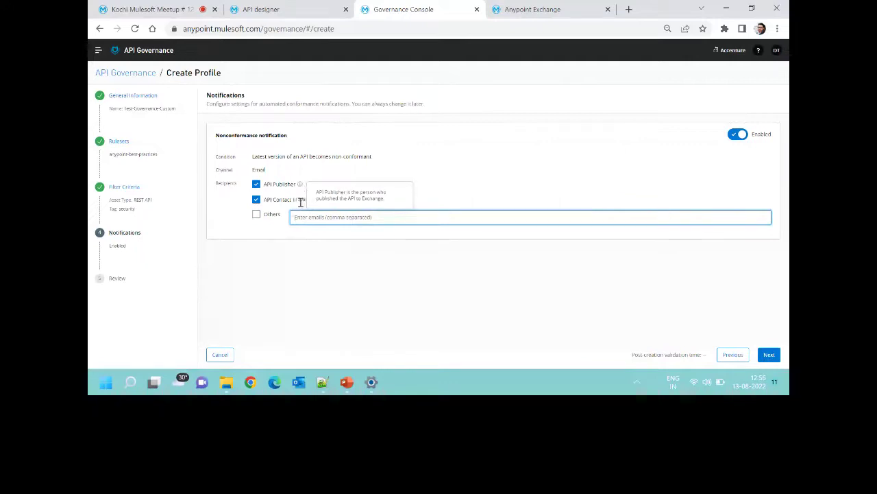
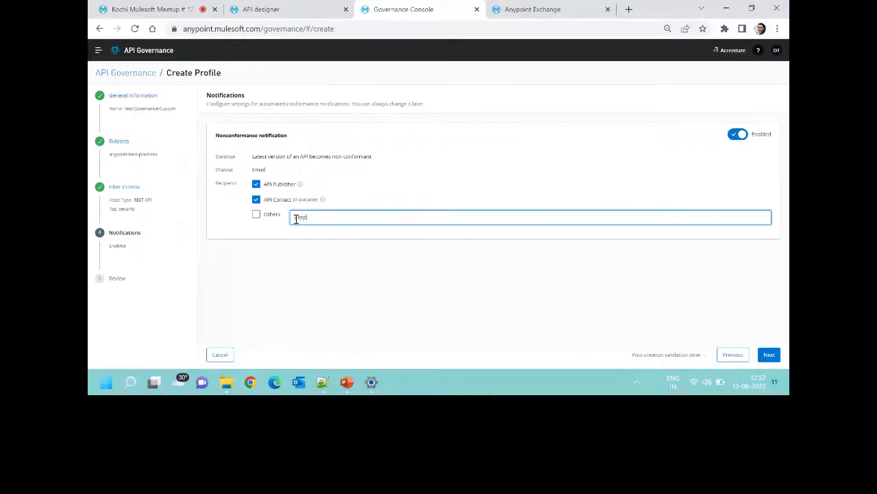
# Scroll through the Test-Governance-Custom review summary and create the profile.
pyautogui.click(769, 355)
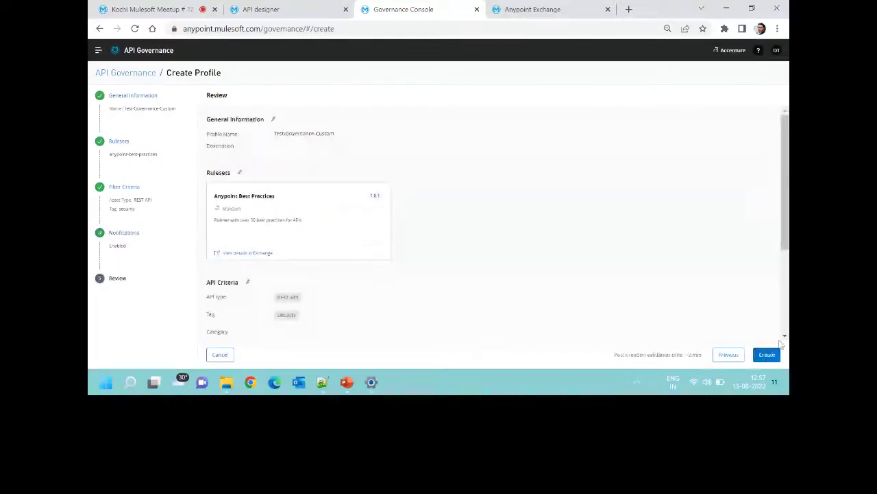
pyautogui.scroll(-2, 589, 208)
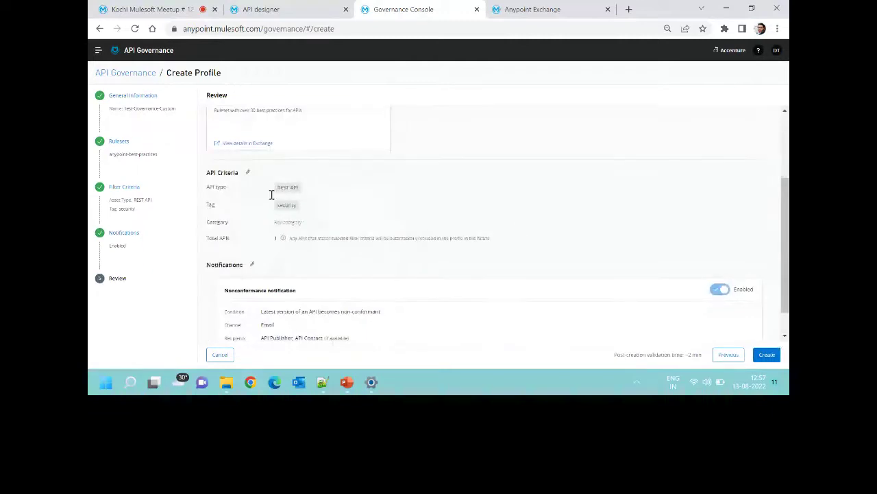
pyautogui.scroll(-1, 385, 305)
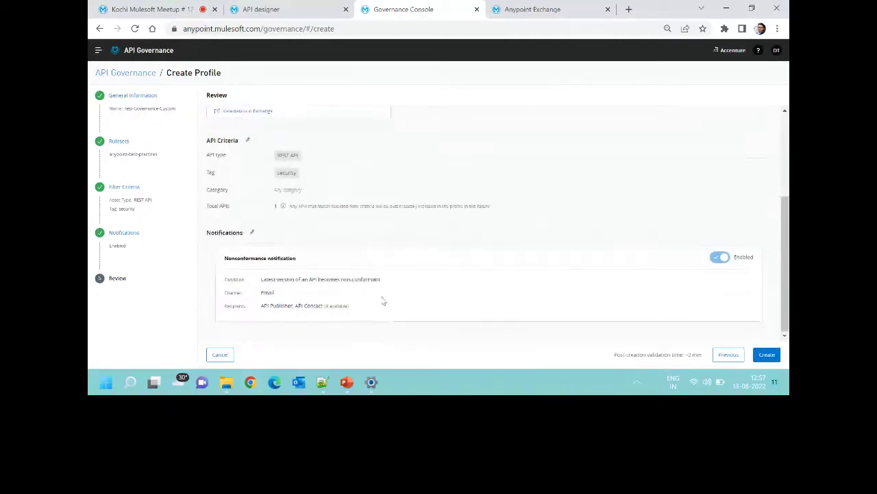
pyautogui.click(765, 354)
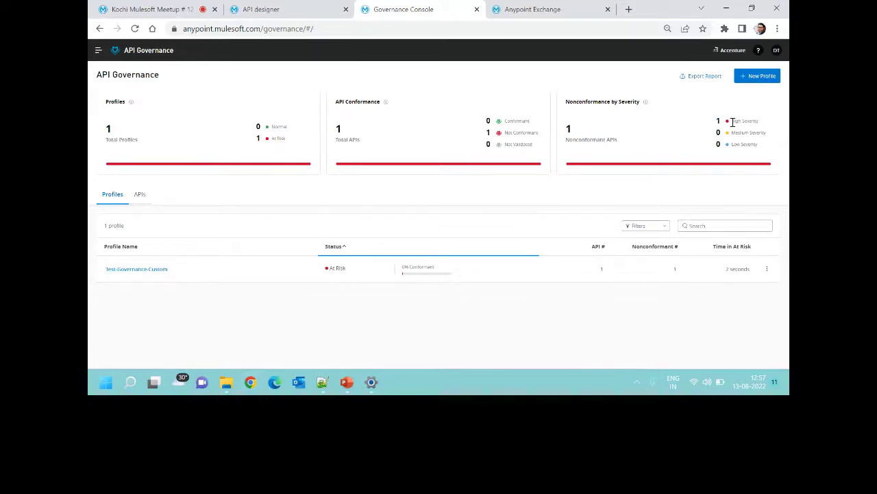
# Open the Test-Governance-Custom profile from the Profiles table.
pyautogui.tripleClick(733, 122)
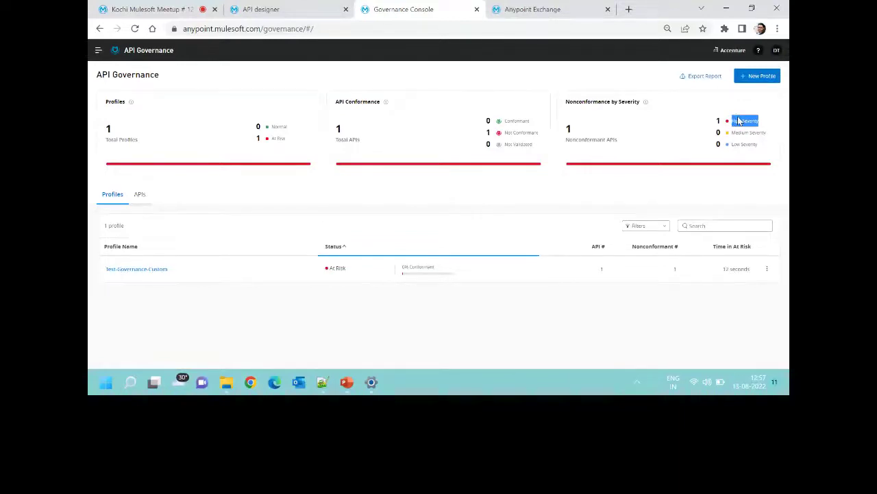
pyautogui.click(152, 269)
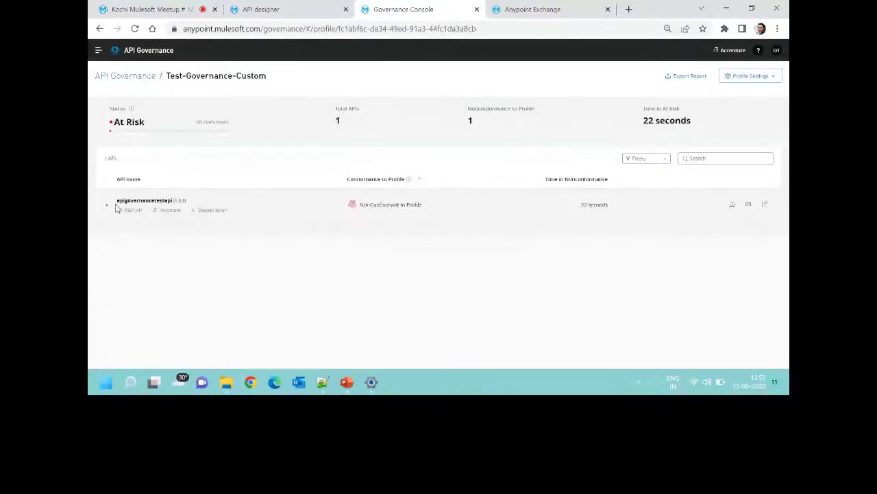
# Expand the API's results and read its 6 violations, including the naming conventions one.
pyautogui.click(117, 208)
pyautogui.moveTo(376, 235)
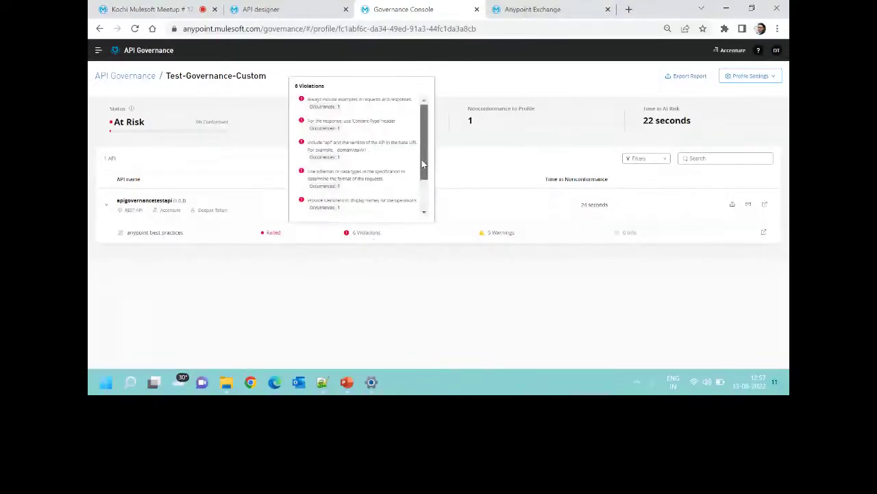
pyautogui.moveTo(423, 165); pyautogui.dragTo(425, 189)
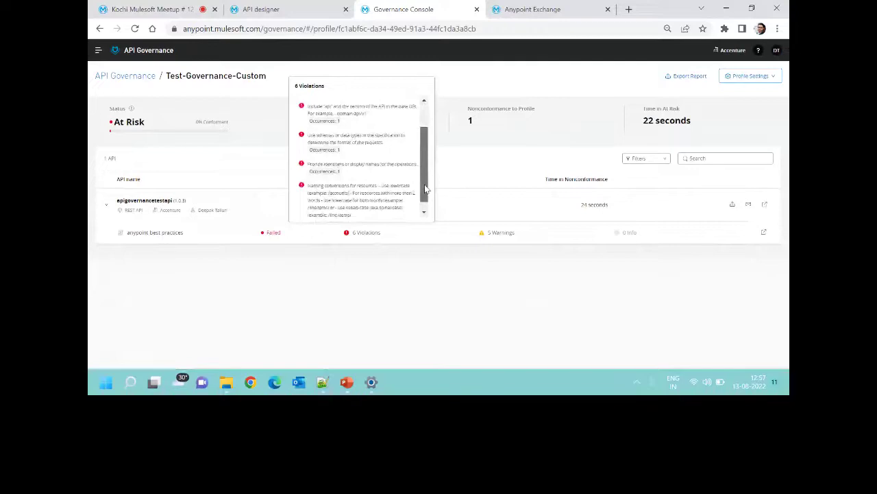
pyautogui.tripleClick(382, 194)
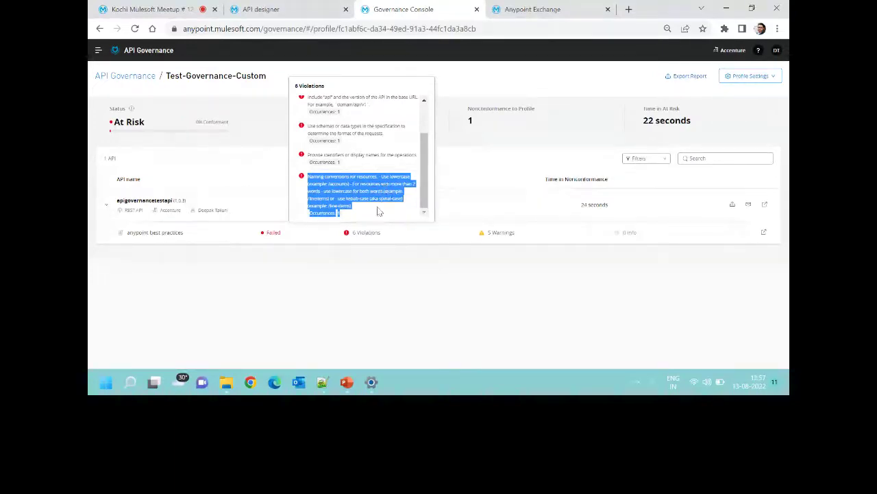
pyautogui.click(352, 218)
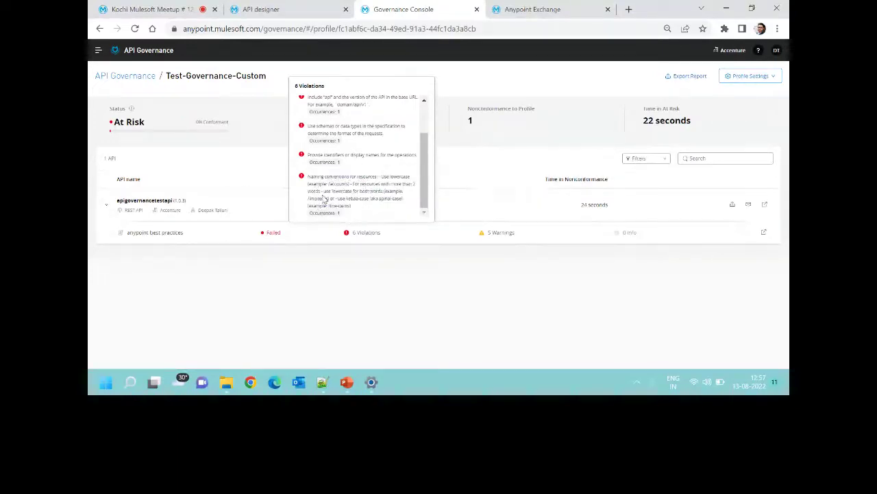
pyautogui.moveTo(345, 217); pyautogui.dragTo(309, 177)
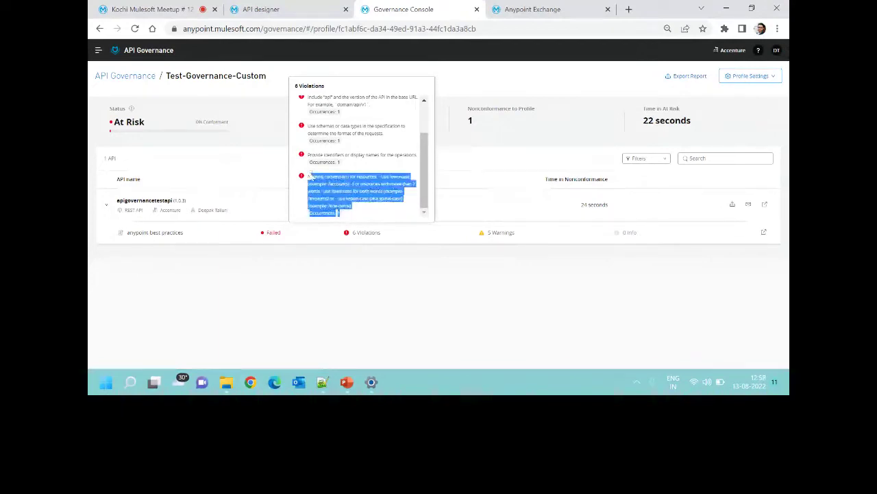
# Return to ruleset.yaml in Notepad++ and select resource-use-lowercase on line 12.
pyautogui.click(410, 270)
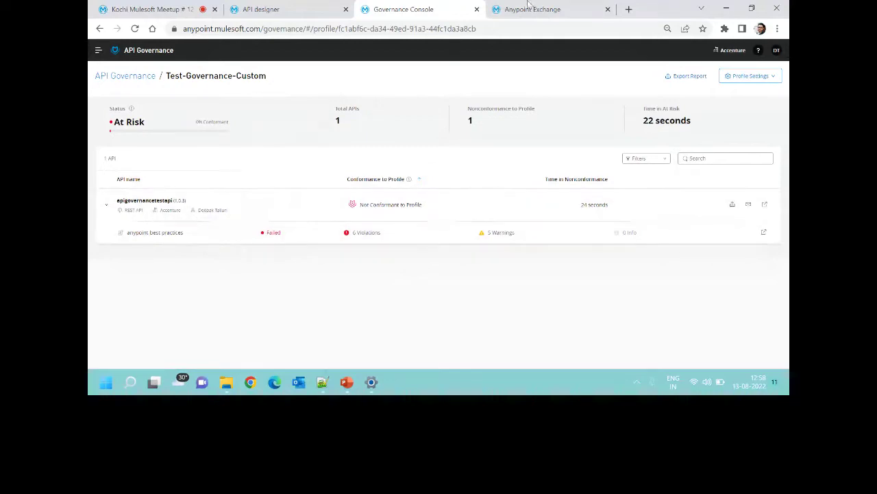
pyautogui.click(322, 381)
pyautogui.moveTo(240, 146); pyautogui.dragTo(139, 147)
pyautogui.hotkey('ctrl', 'c')
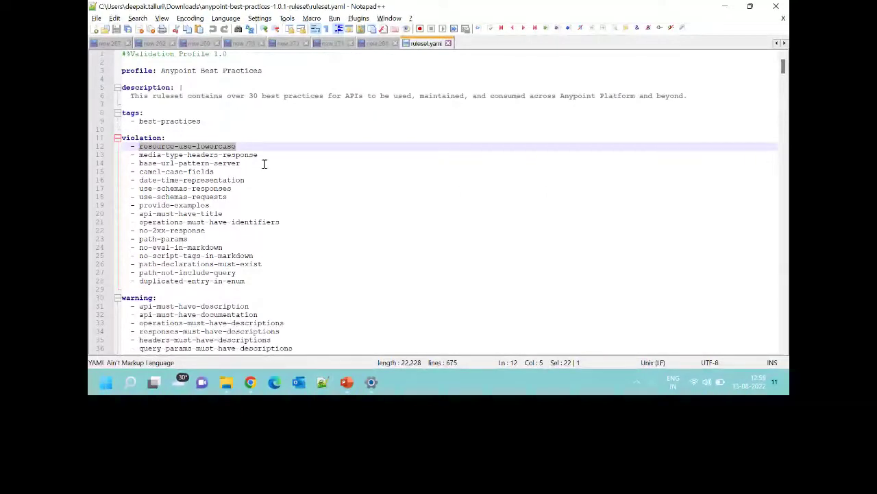
# Move resource-use-lowercase from the violation rules to the warning list in ruleset.yaml.
pyautogui.press('BackSpace')
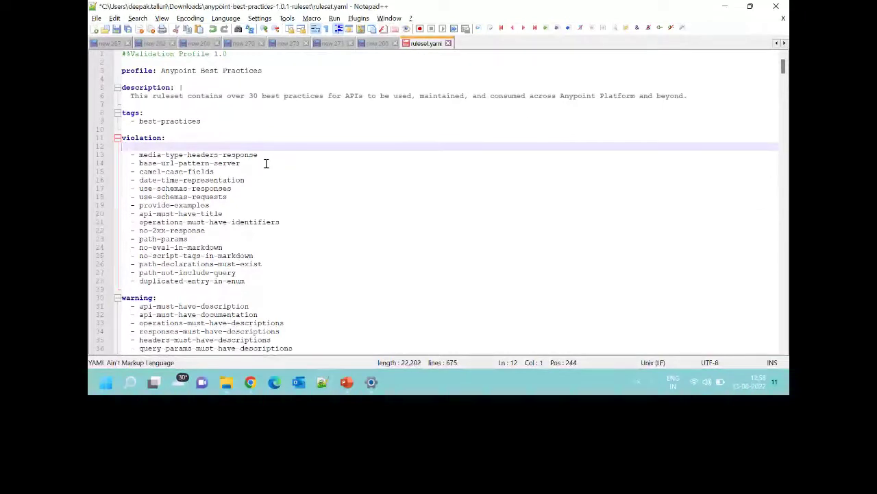
pyautogui.scroll(-3, 266, 163)
pyautogui.click(123, 222)
pyautogui.hotkey('ctrl', 'v')
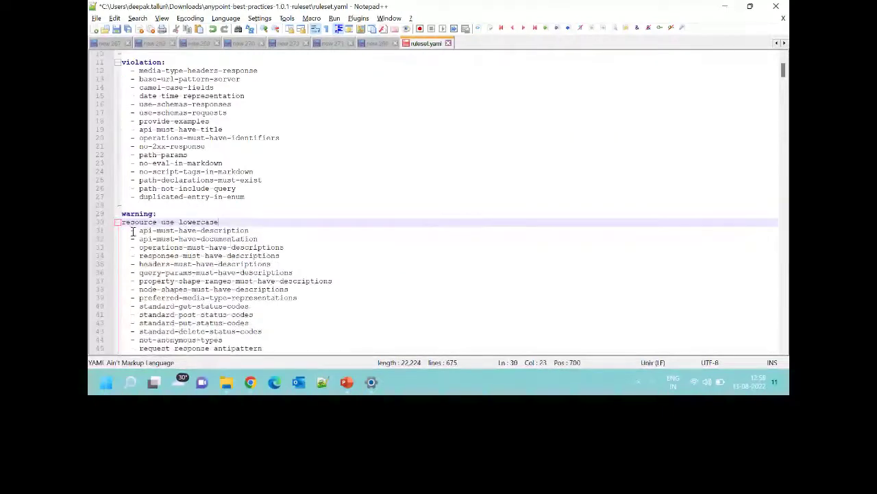
pyautogui.moveTo(136, 231); pyautogui.dragTo(118, 234)
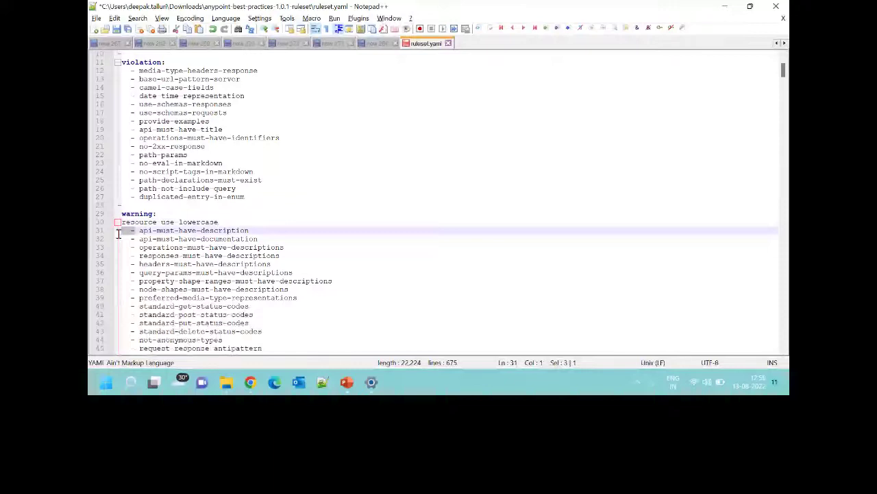
pyautogui.hotkey('ctrl', 'c')
pyautogui.press('Up')
pyautogui.hotkey('ctrl', 'v')
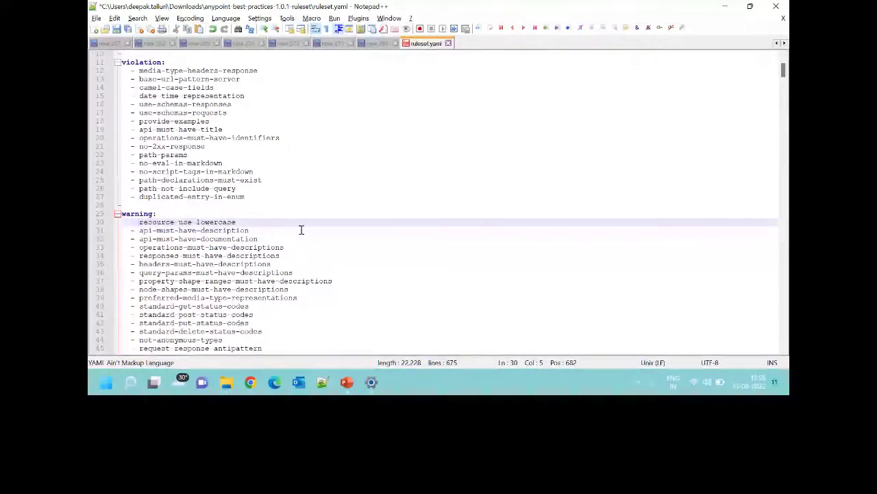
# Save the edited ruleset.yaml.
pyautogui.scroll(1, 301, 226)
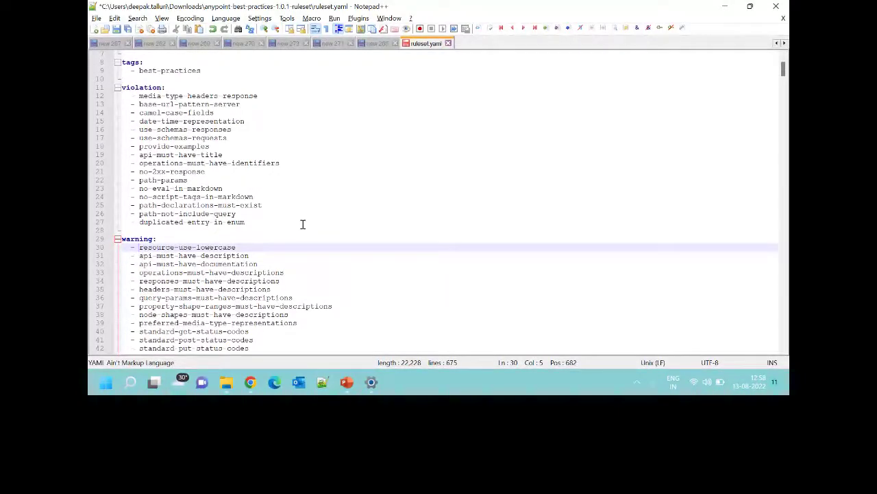
pyautogui.hotkey('ctrl', 's')
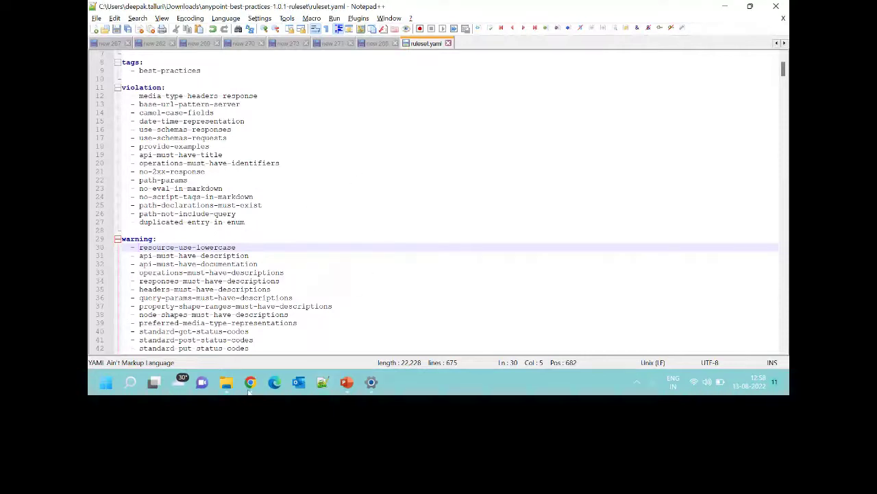
pyautogui.click(226, 382)
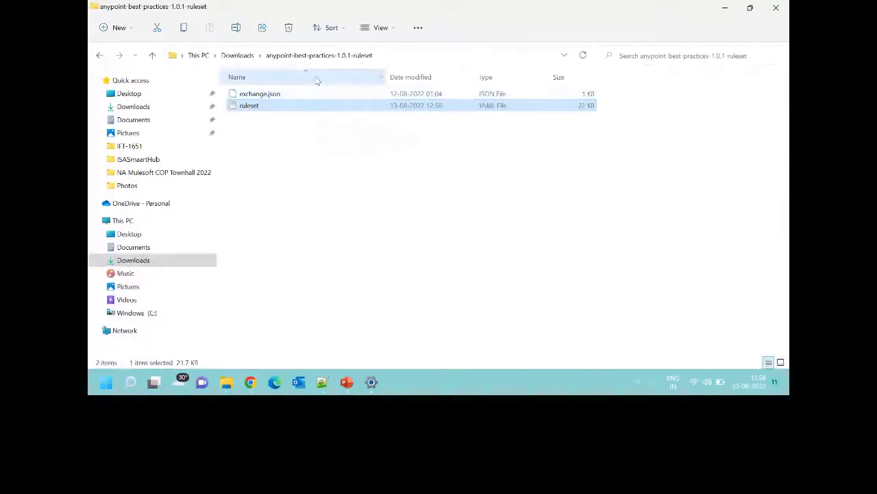
# Delete the old anypoint-best-practices-1.0.1-ruleset zip from Downloads.
pyautogui.click(238, 55)
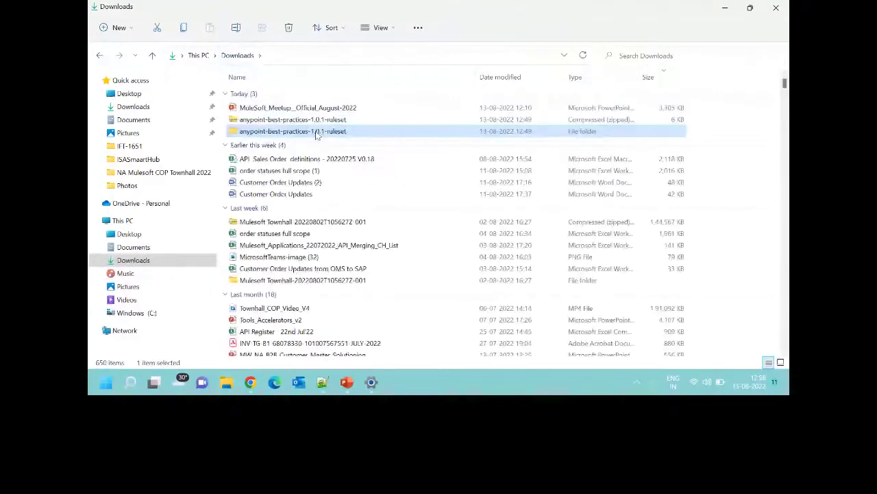
pyautogui.click(322, 120)
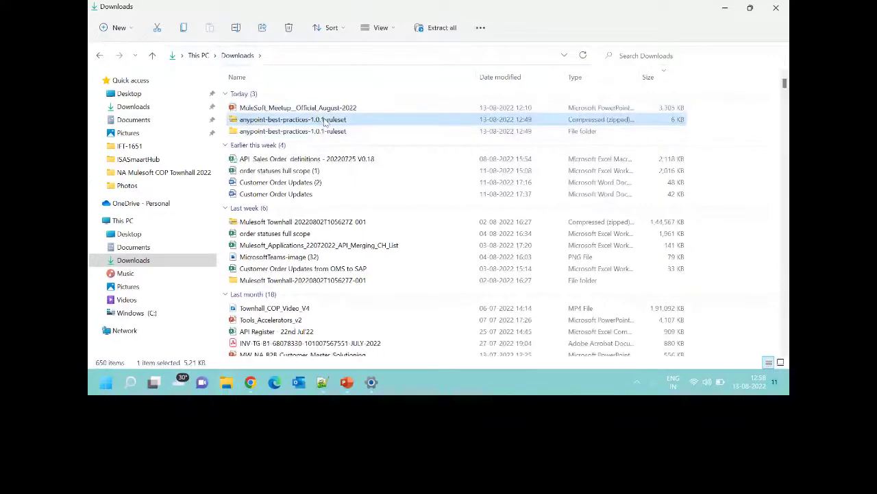
pyautogui.press('Delete')
# Check the ruleset folder's contents, including exchange.json, then return to Downloads.
pyautogui.rightClick(326, 121)
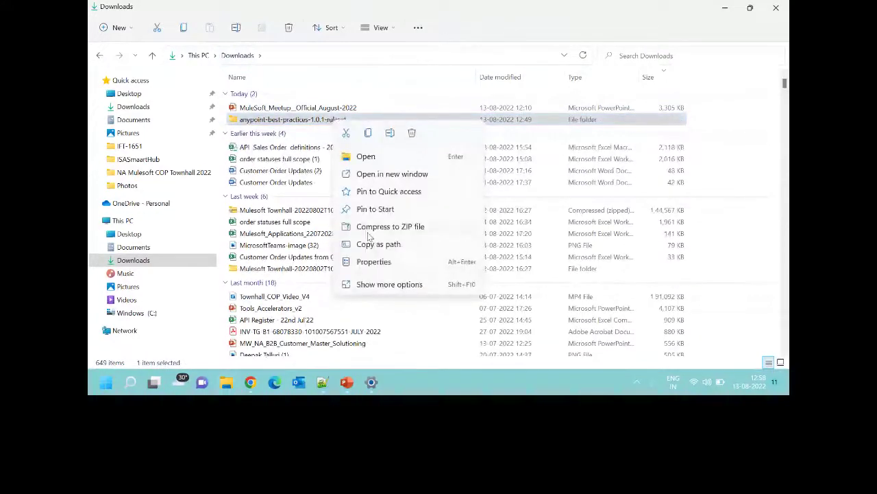
pyautogui.click(383, 285)
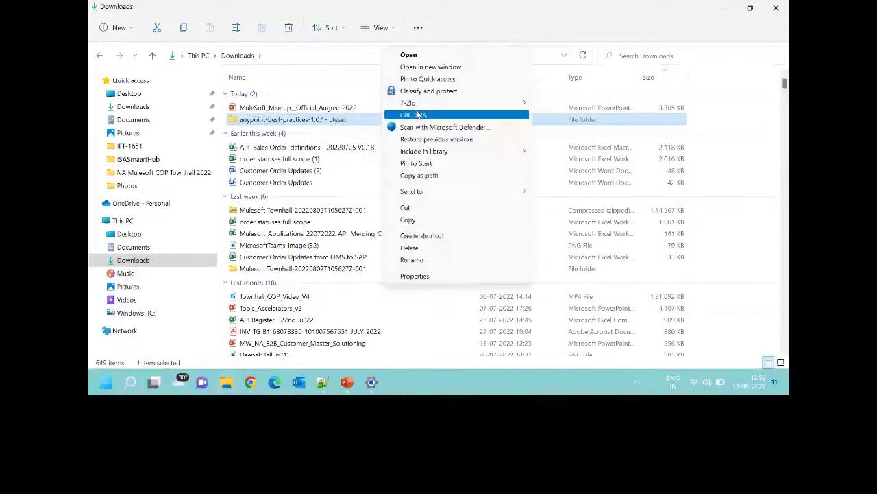
pyautogui.press('Return')
pyautogui.click(291, 93)
pyautogui.rightClick(291, 93)
pyautogui.click(267, 133)
pyautogui.click(99, 55)
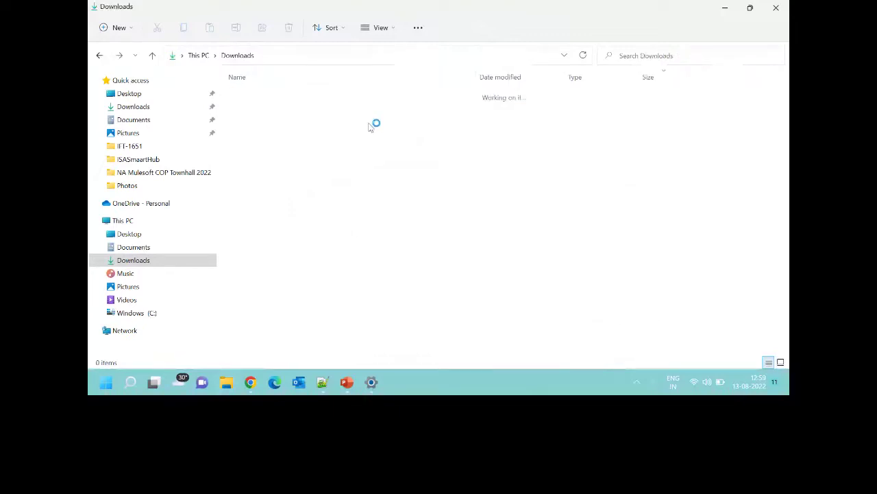
# Compress the ruleset folder with 7-Zip into anypoint-best-practices-1.0.1-ruleset.zip.
pyautogui.rightClick(339, 121)
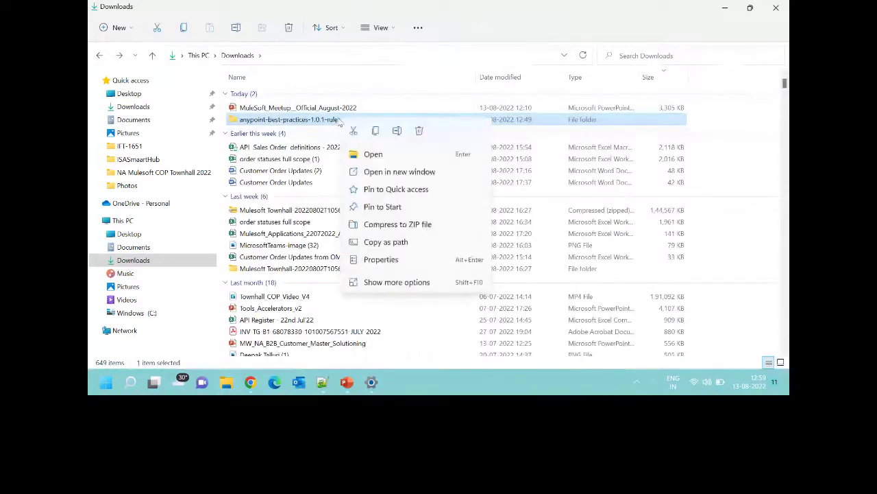
pyautogui.click(387, 283)
pyautogui.moveTo(439, 104)
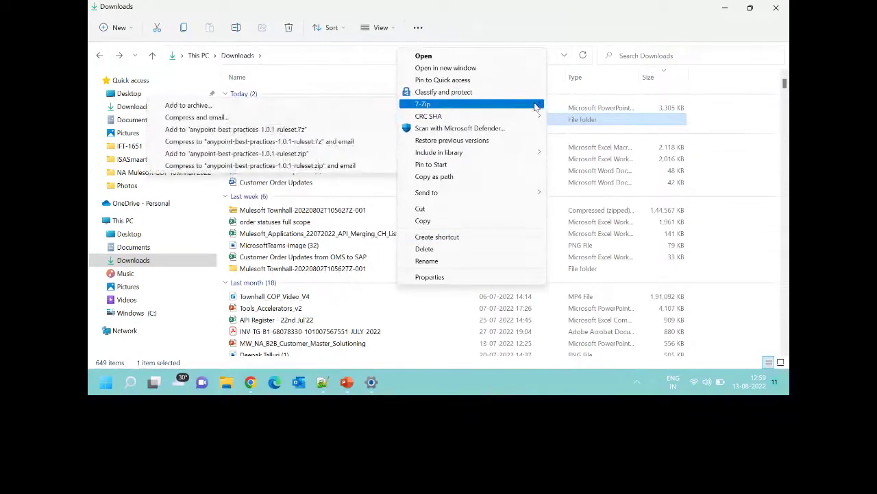
pyautogui.click(290, 154)
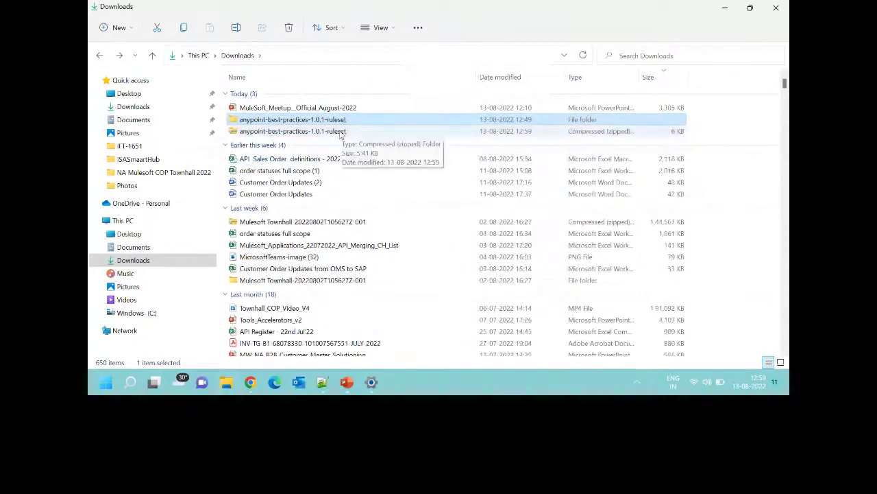
pyautogui.hotkey('alt', 'Tab')
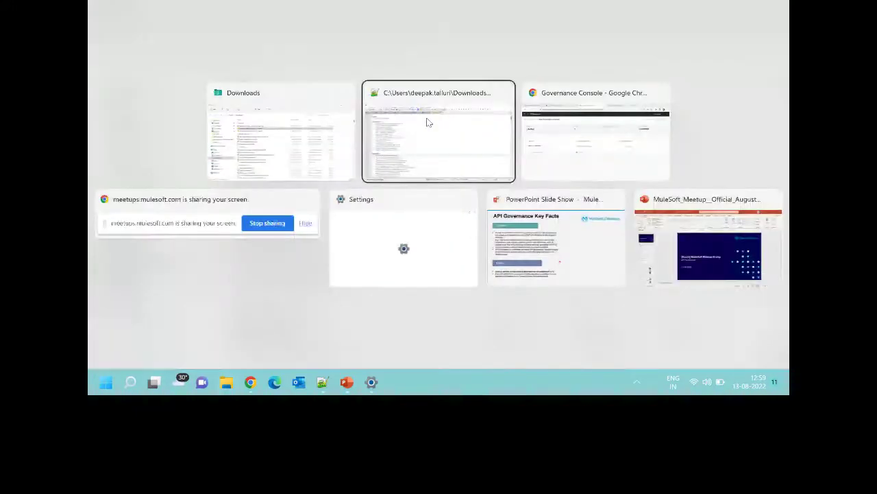
# In Anypoint Exchange, show the MuleSoft-provided assets and start publishing a new asset.
pyautogui.press('Tab')
pyautogui.click(532, 9)
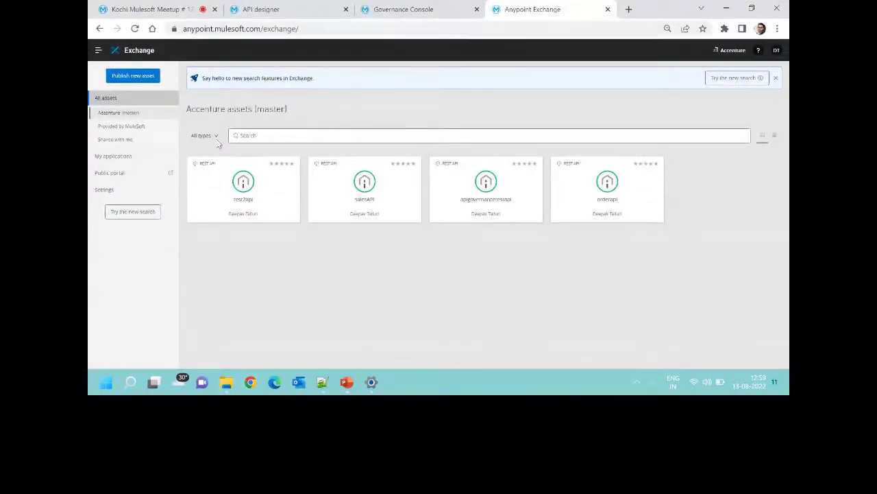
pyautogui.click(156, 128)
pyautogui.click(214, 139)
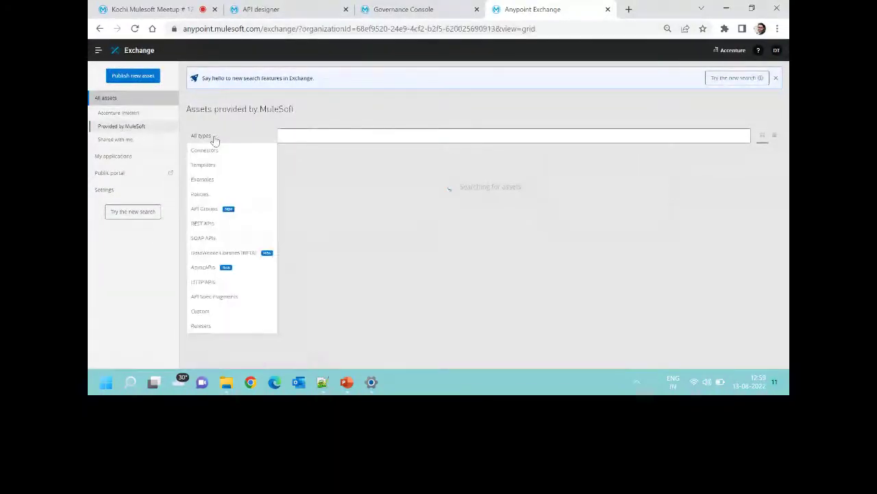
pyautogui.click(134, 76)
# Name the new asset 'Anypoint Best Practices Custom' and set its type to Ruleset.
pyautogui.click(311, 102)
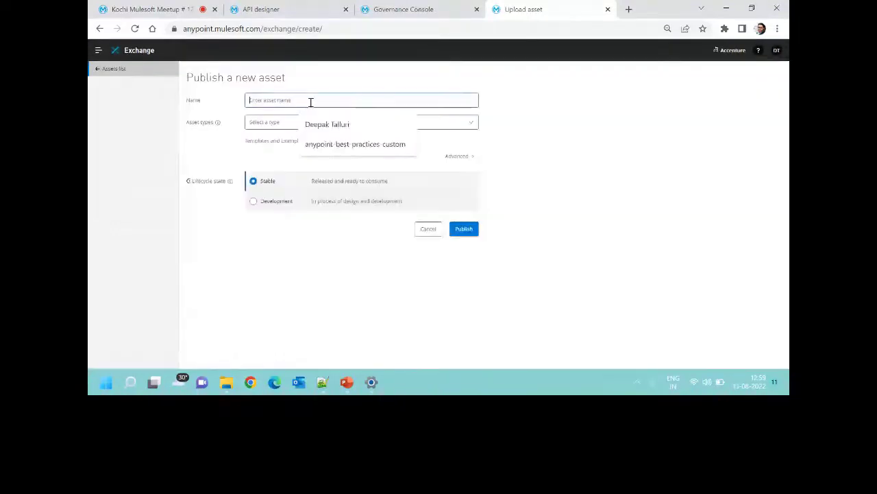
pyautogui.write('Any')
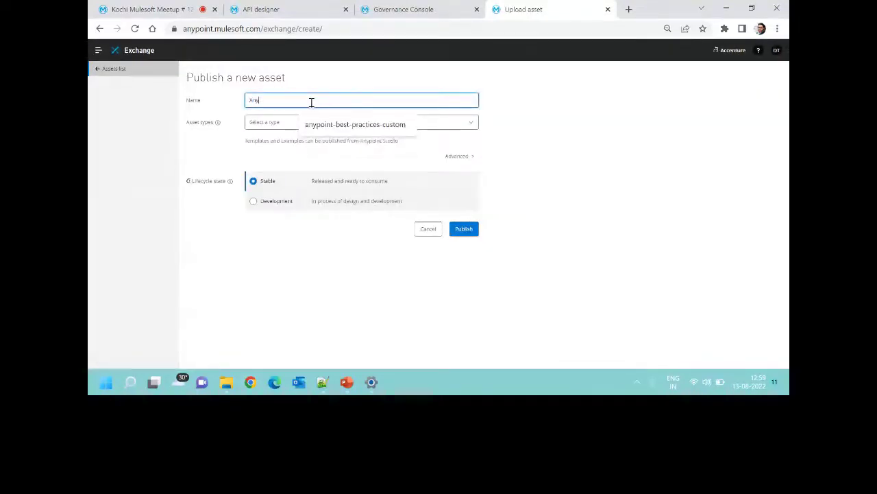
pyautogui.write('point ')
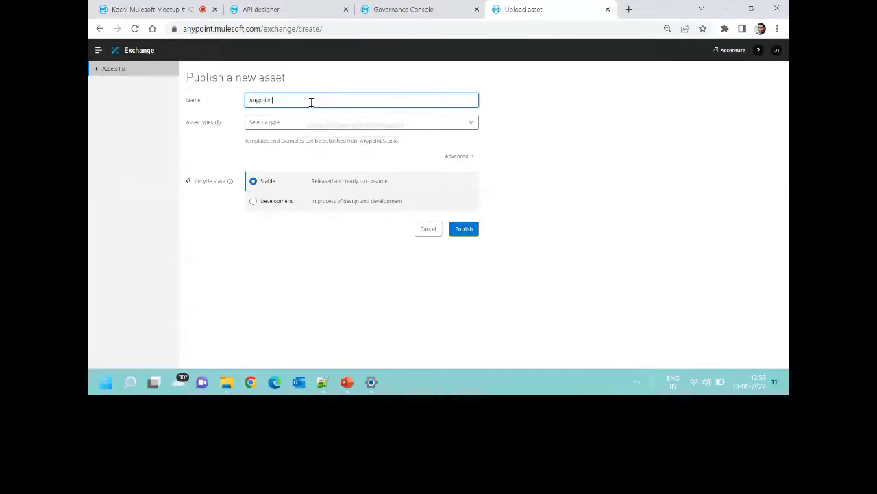
pyautogui.write('Best Practices Cust')
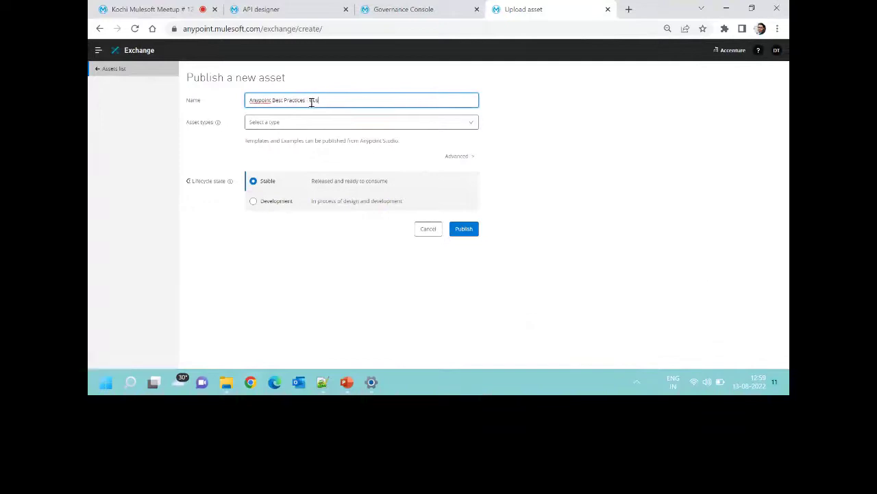
pyautogui.write('Custom')
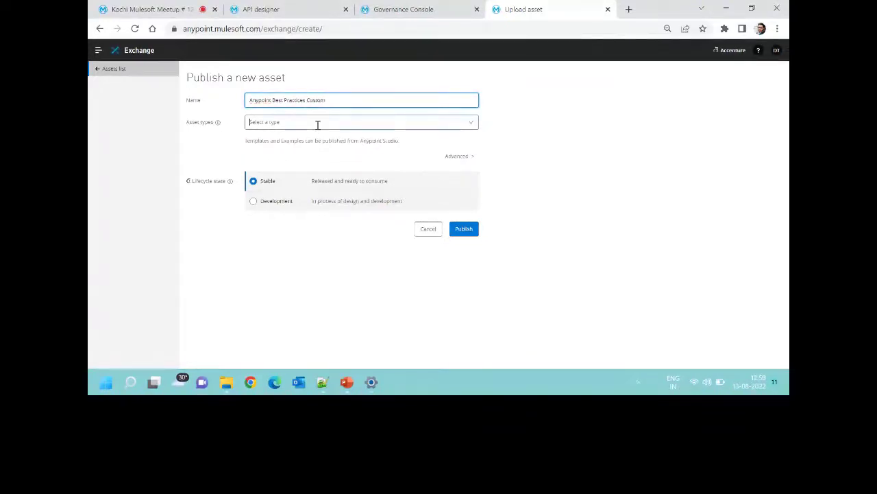
pyautogui.click(318, 124)
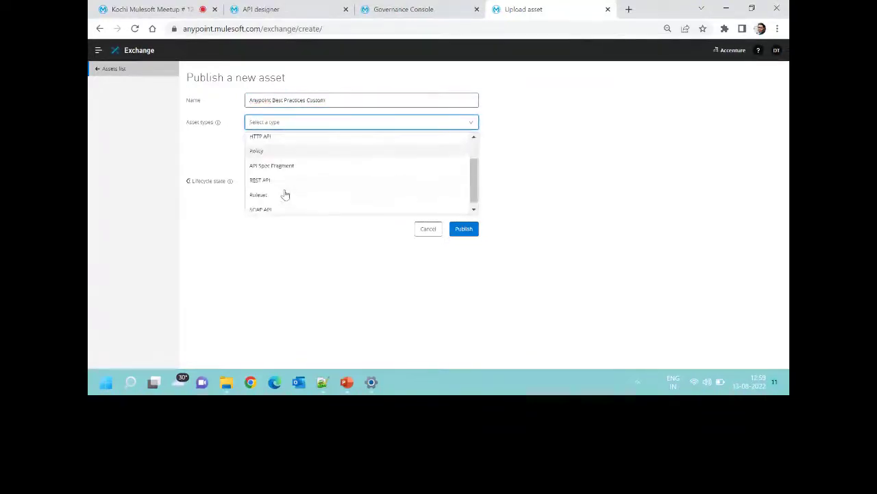
pyautogui.click(274, 191)
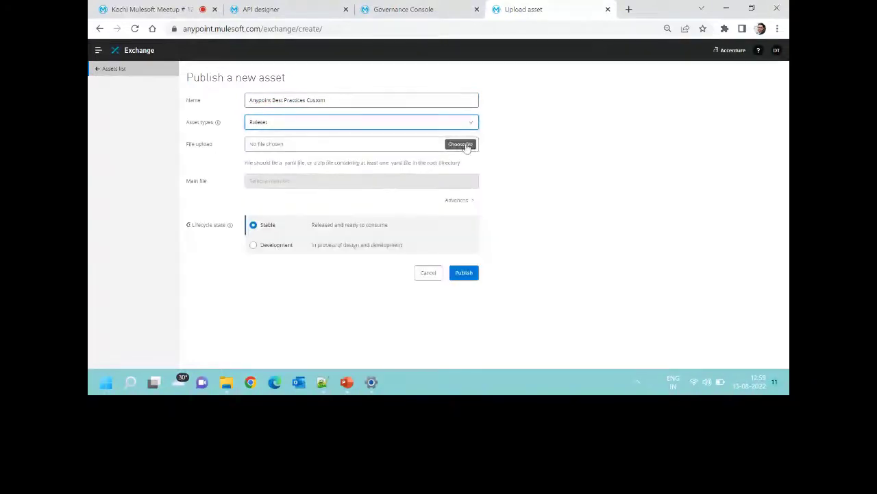
# Upload ruleset.yaml from the Downloads ruleset folder and publish the asset.
pyautogui.click(459, 144)
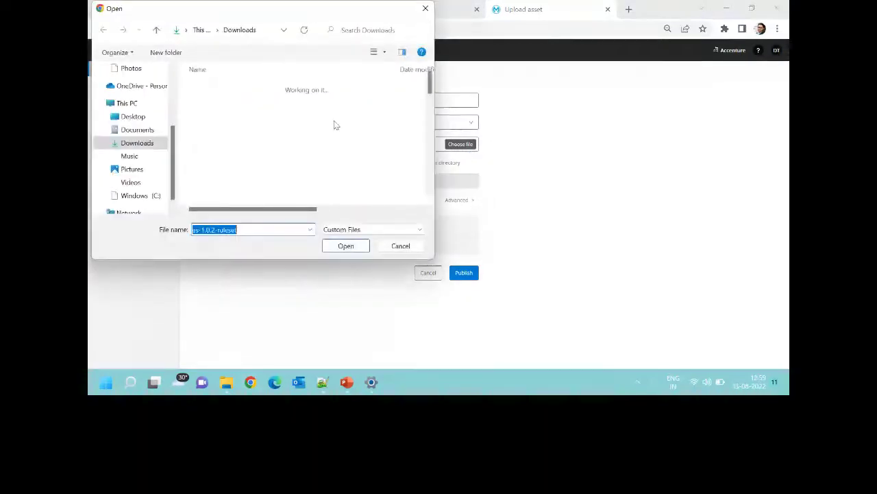
pyautogui.doubleClick(260, 112)
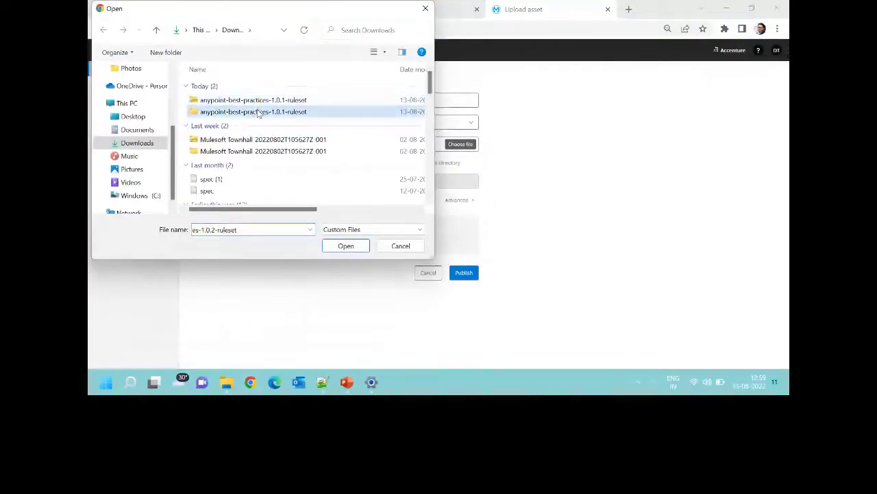
pyautogui.click(251, 89)
pyautogui.click(345, 245)
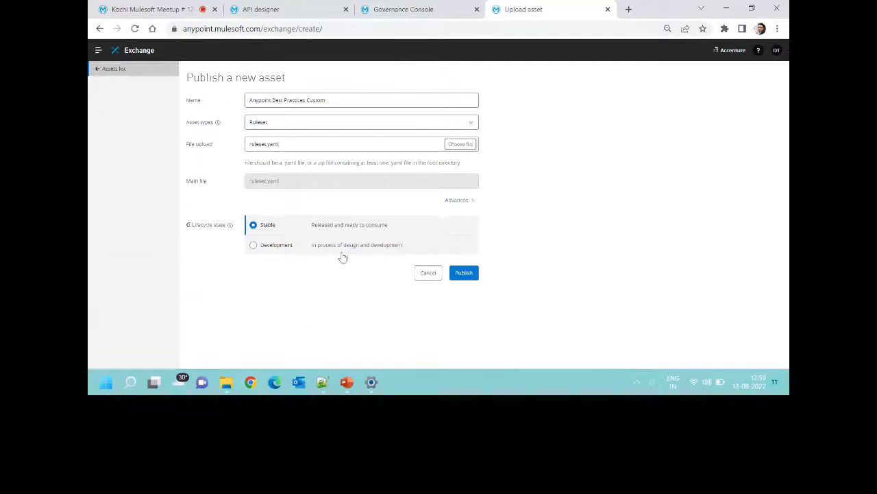
pyautogui.click(469, 275)
pyautogui.click(470, 277)
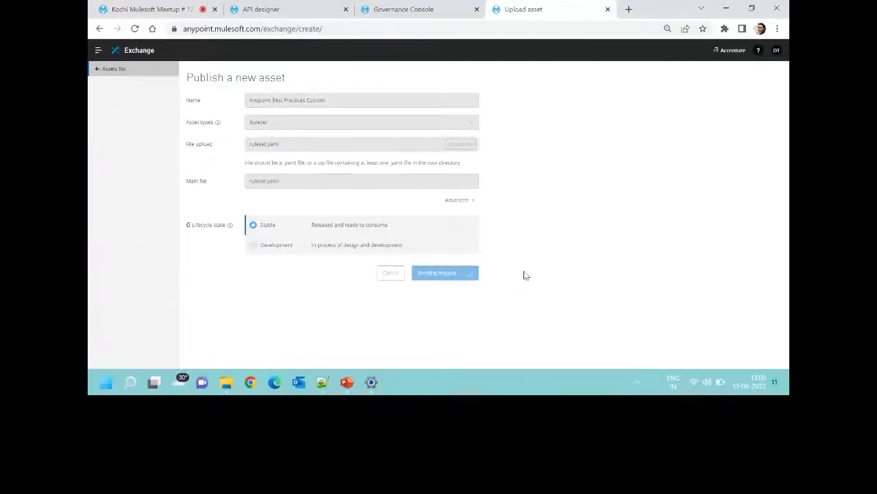
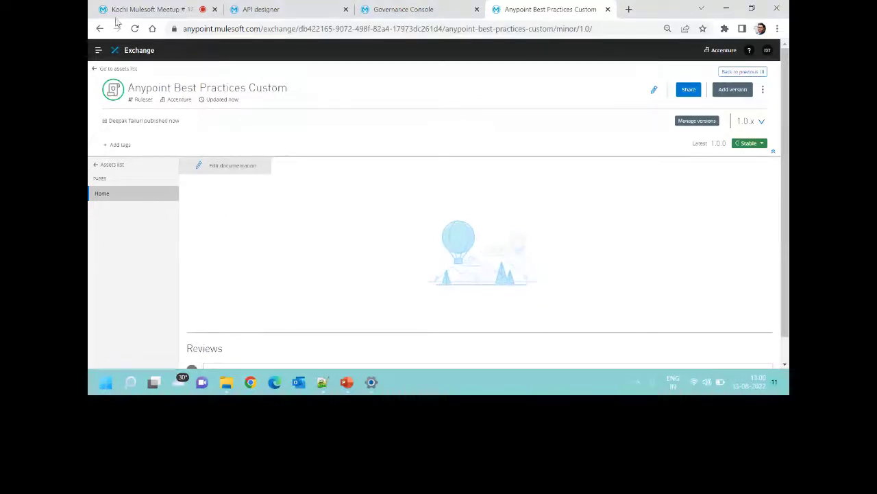
# Note that the asset is a Ruleset owned by Accenture, then switch to the Governance Console.
pyautogui.doubleClick(143, 100)
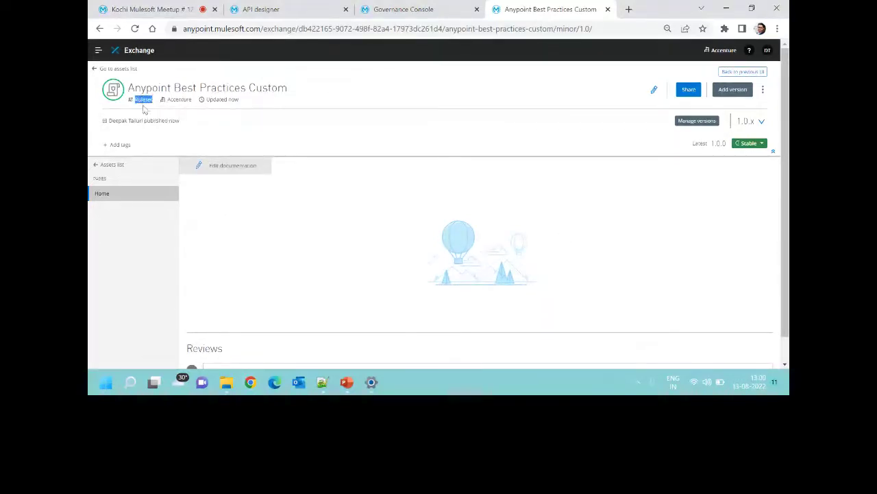
pyautogui.doubleClick(179, 99)
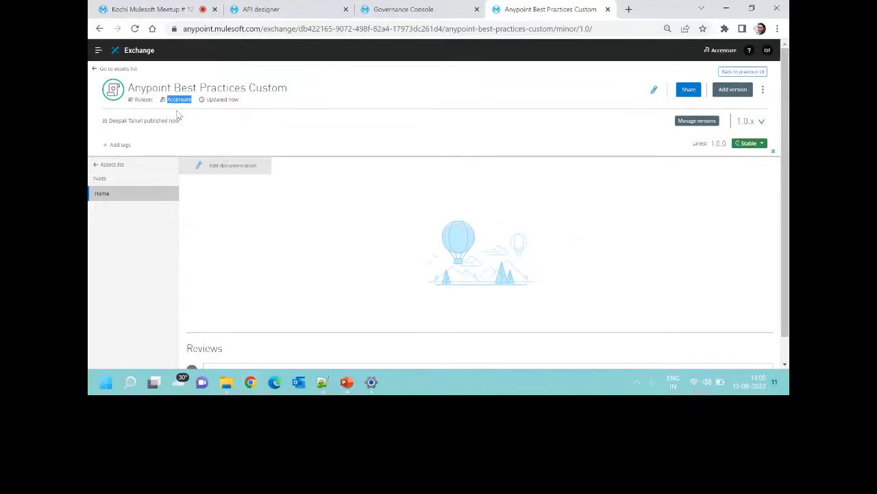
pyautogui.click(404, 9)
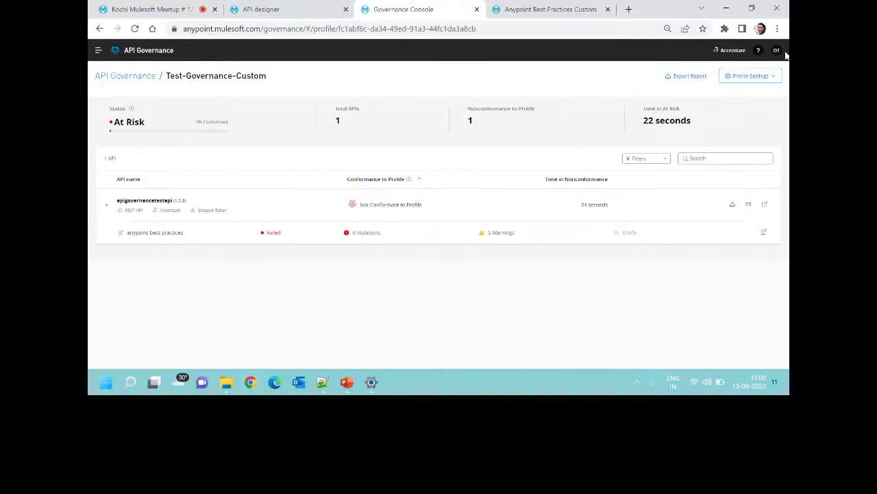
# Review the Test-Governance-Custom profile's 6 Anypoint Best Practices violations.
pyautogui.click(766, 76)
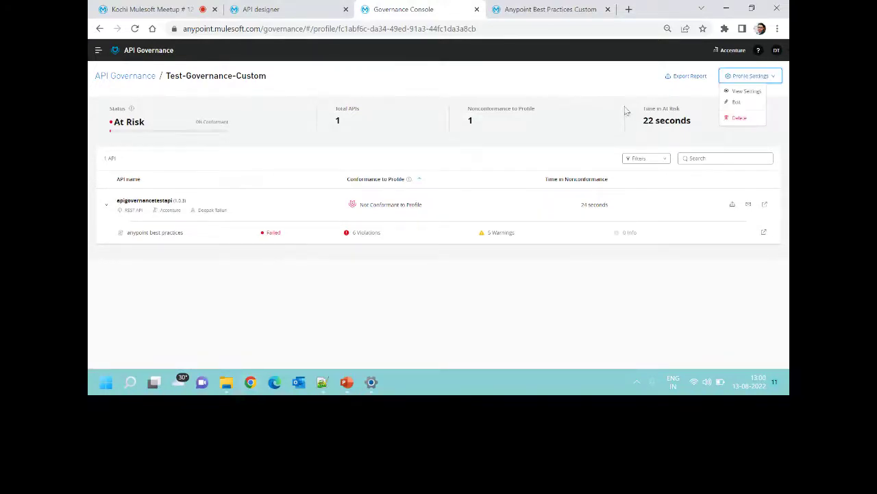
pyautogui.click(422, 218)
pyautogui.click(359, 233)
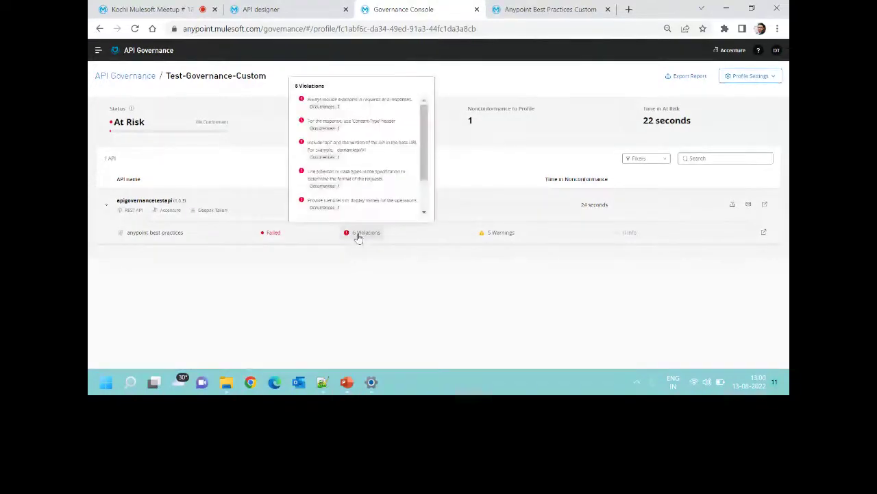
pyautogui.scroll(-3, 341, 198)
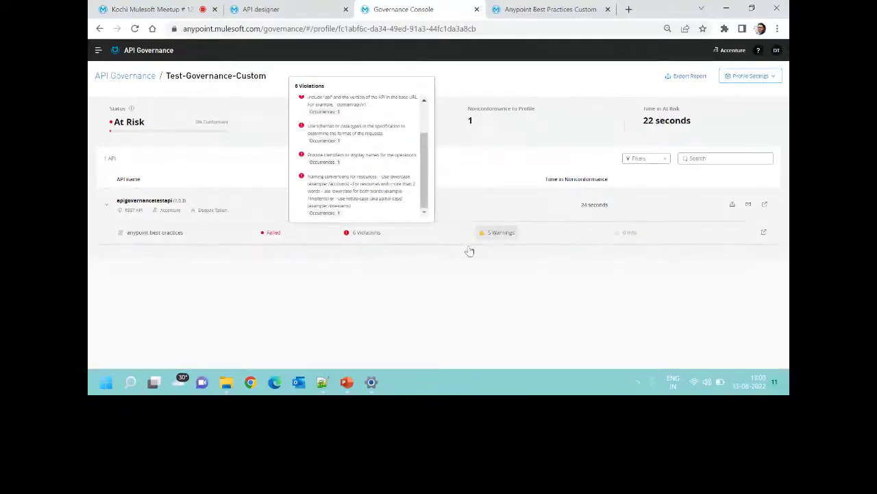
# Check the downloaded ruleset.yaml, then put the Test-Governance-Custom profile into edit mode.
pyautogui.hotkey('alt', 'Tab')
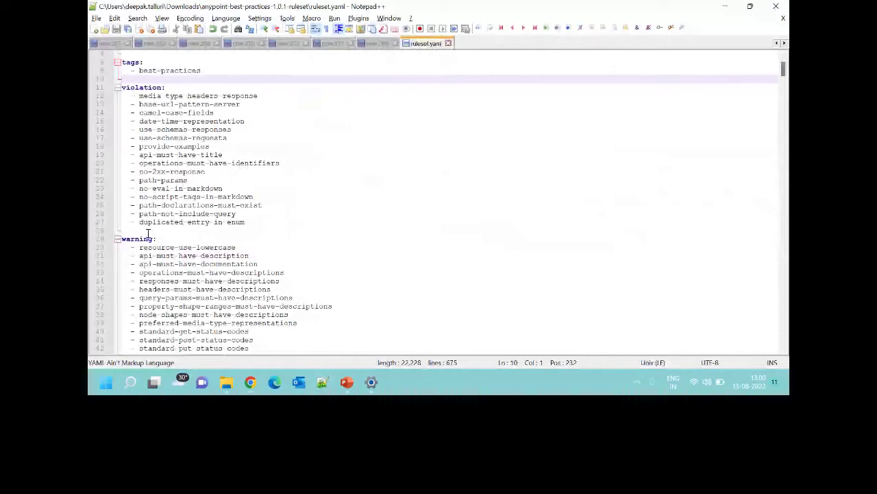
pyautogui.click(723, 6)
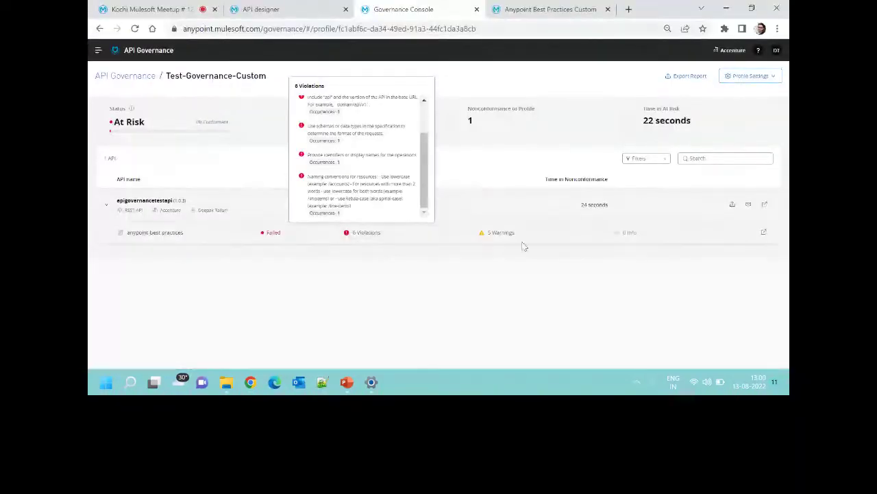
pyautogui.click(757, 77)
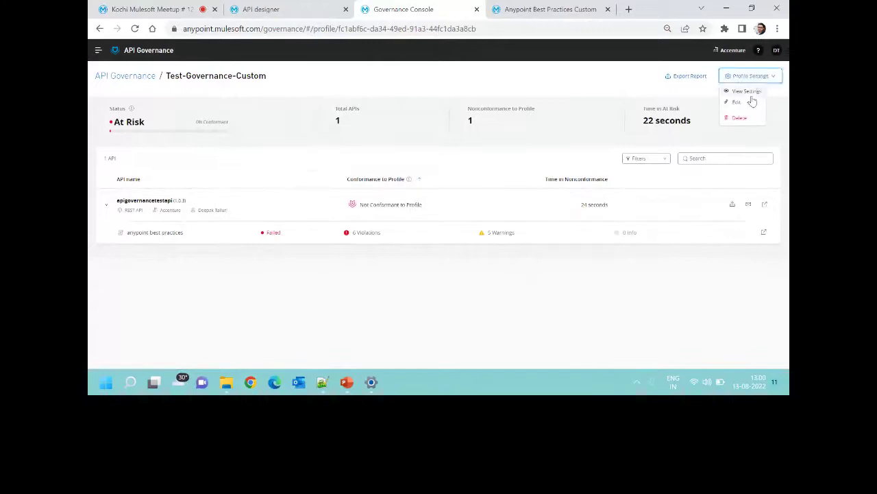
pyautogui.click(751, 102)
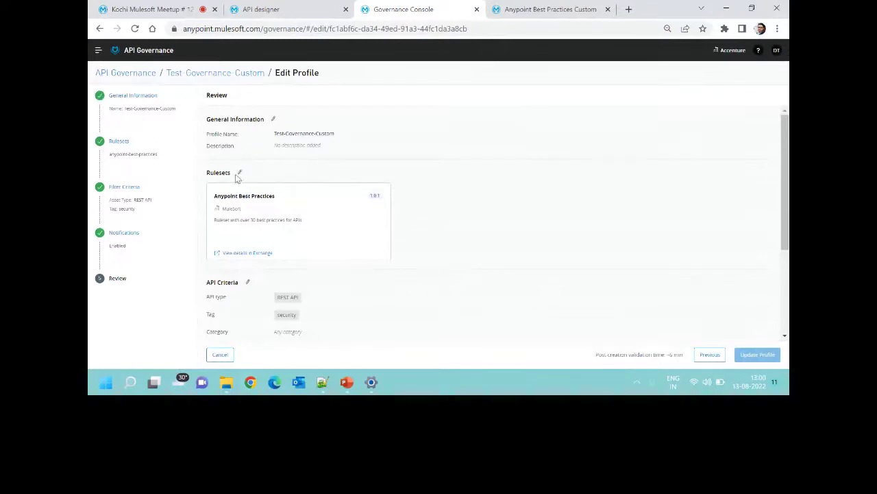
# Tick Anypoint Best Practices Custom among the profile's rulesets and pass the Filter Criteria step.
pyautogui.click(239, 172)
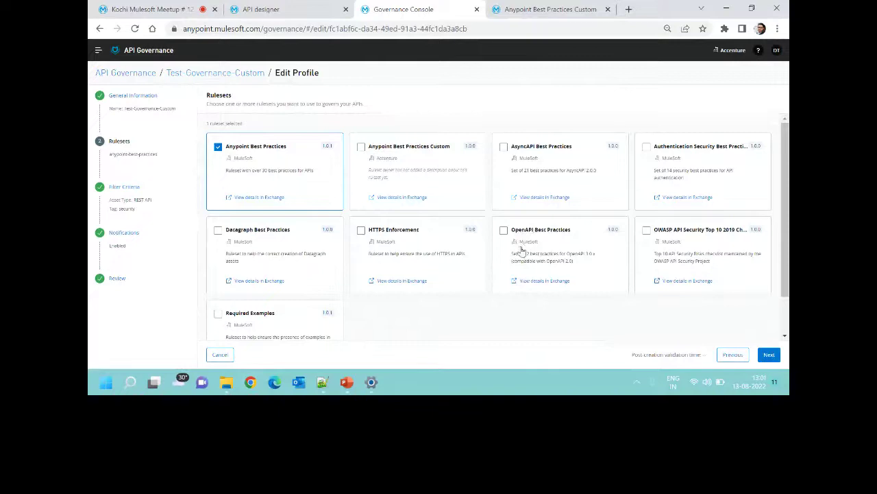
pyautogui.click(400, 153)
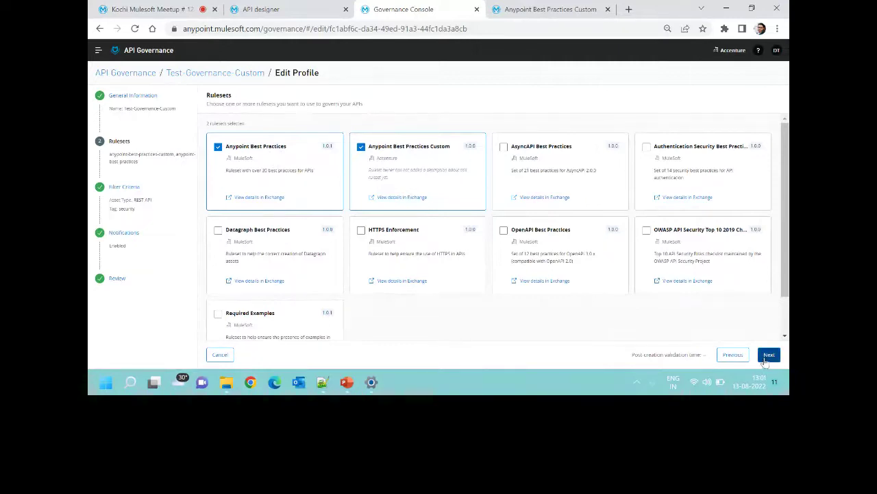
pyautogui.click(768, 355)
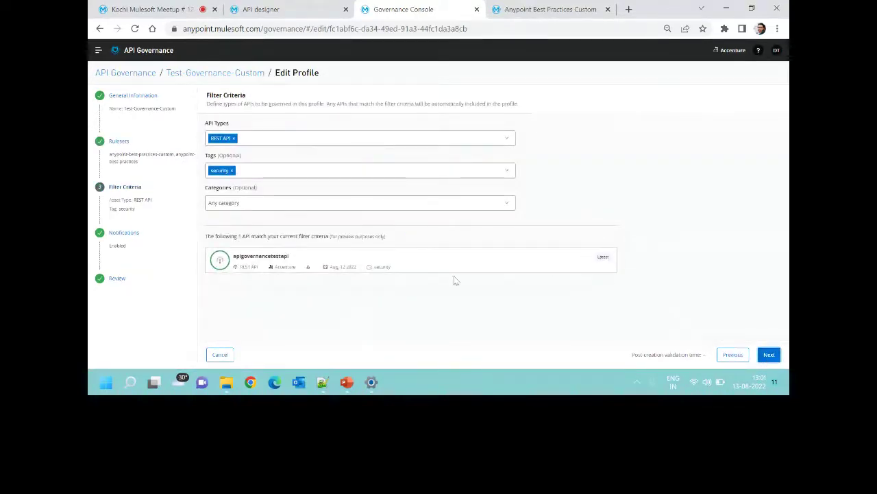
pyautogui.click(770, 354)
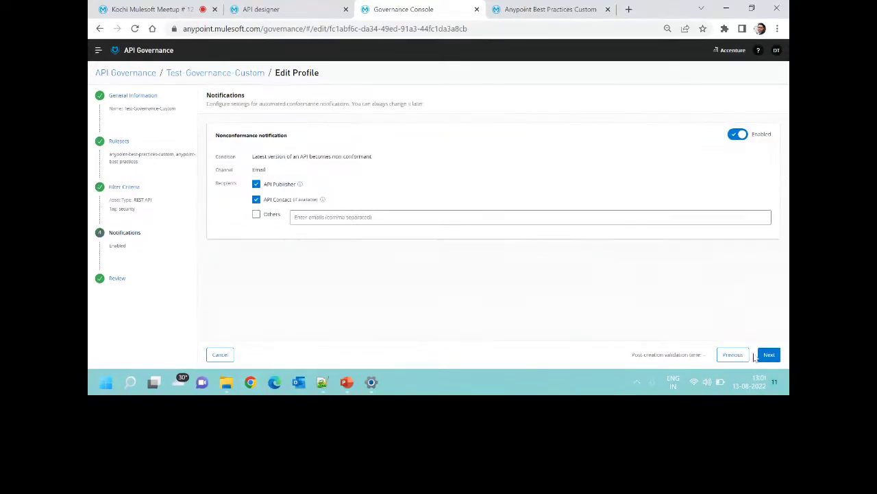
# Add an extra notification recipient e-mail, review the profile and save the update.
pyautogui.click(528, 216)
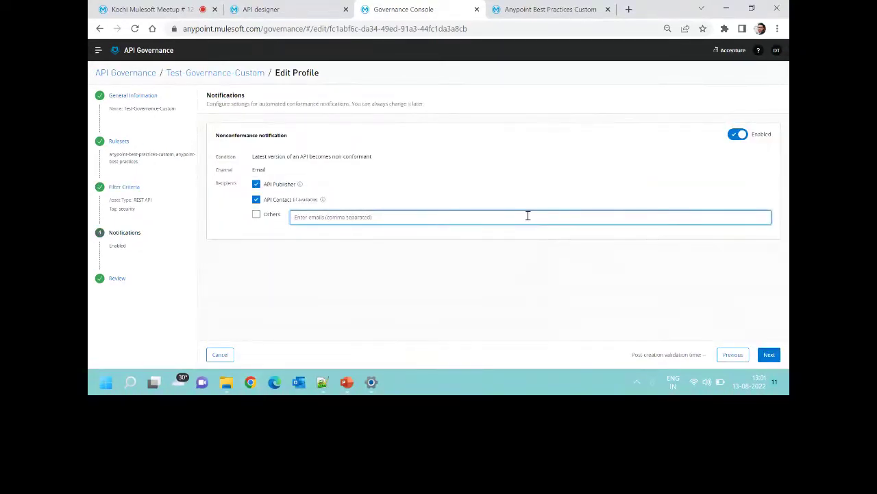
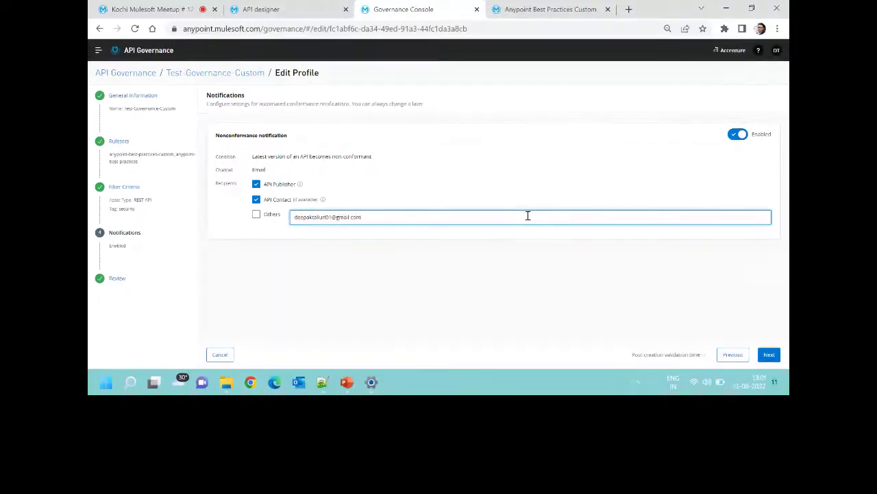
pyautogui.click(769, 355)
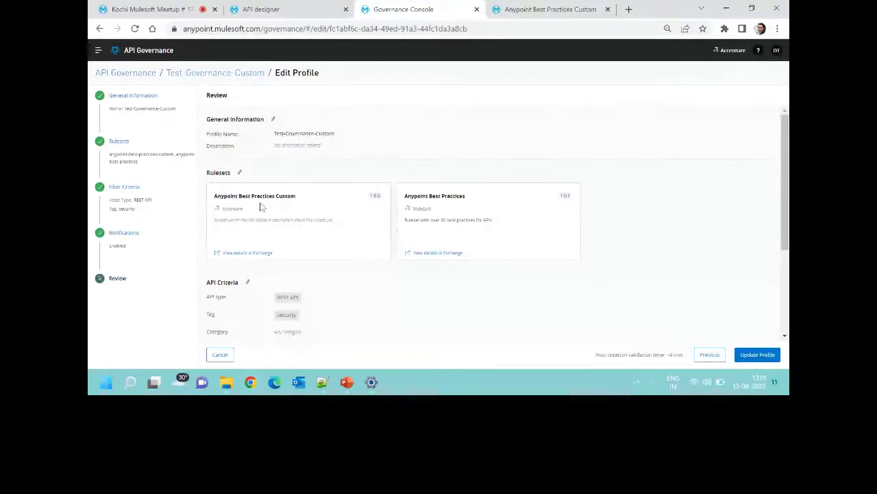
pyautogui.scroll(-4, 422, 228)
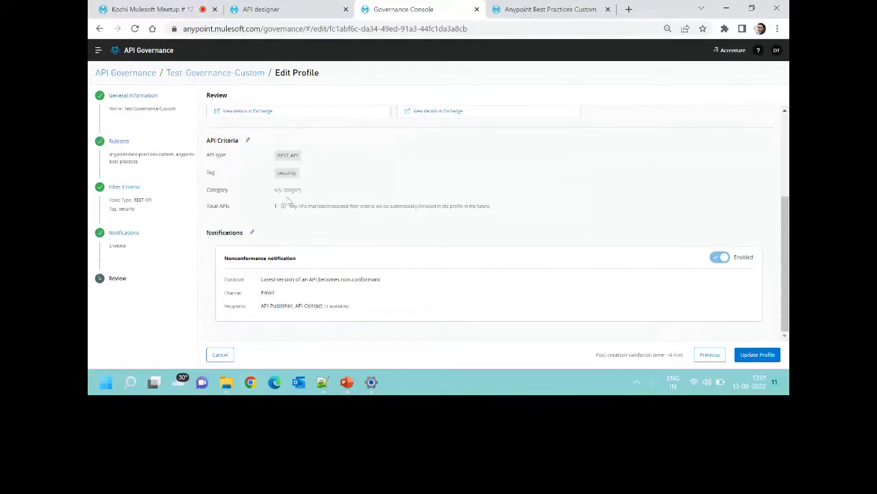
pyautogui.scroll(1, 554, 204)
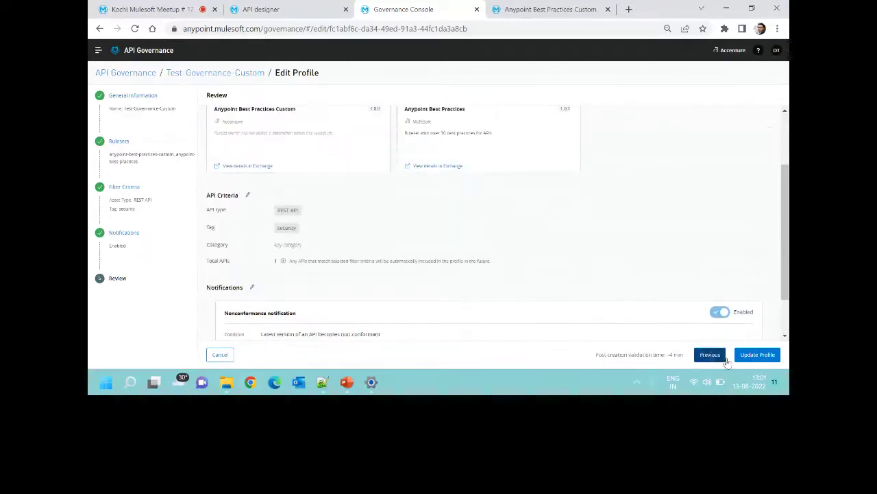
pyautogui.click(757, 355)
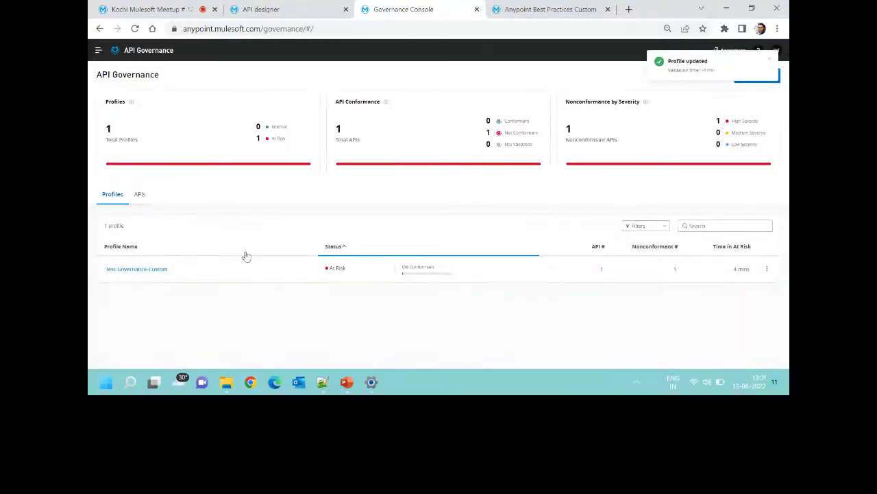
# Open the Test-Governance-Custom profile, refresh it, and expand the API's per-ruleset results.
pyautogui.click(149, 272)
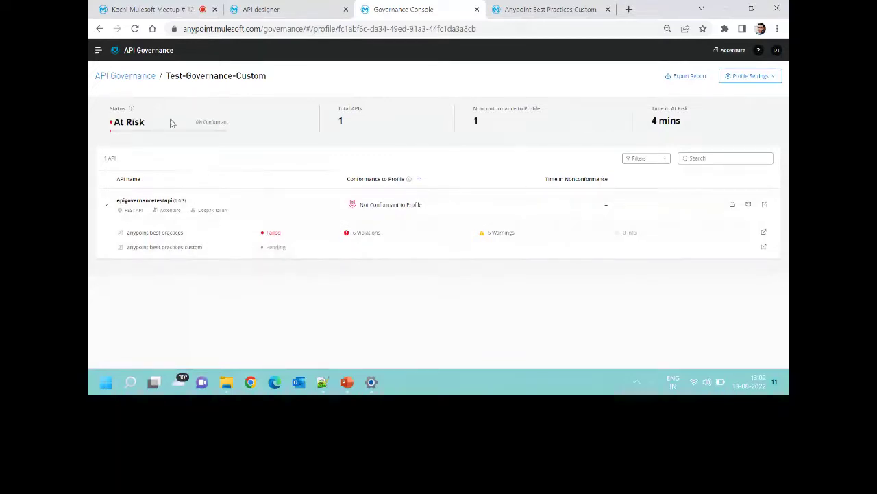
pyautogui.press('F5')
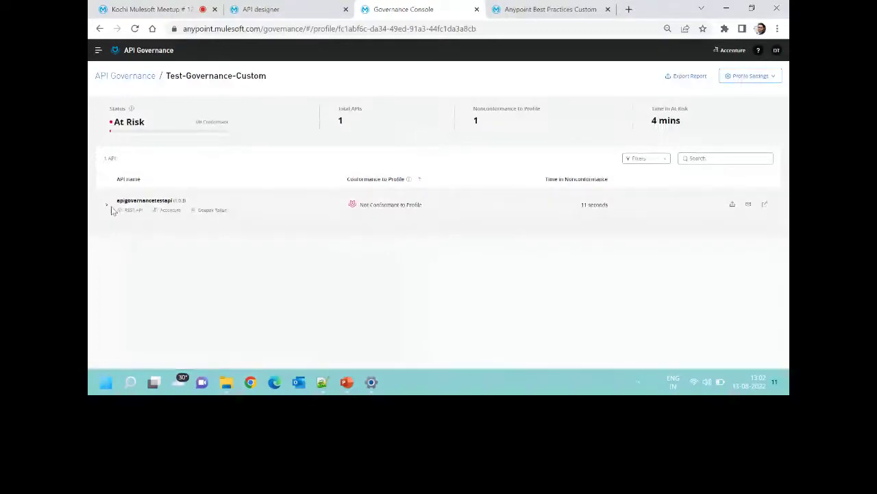
pyautogui.click(106, 207)
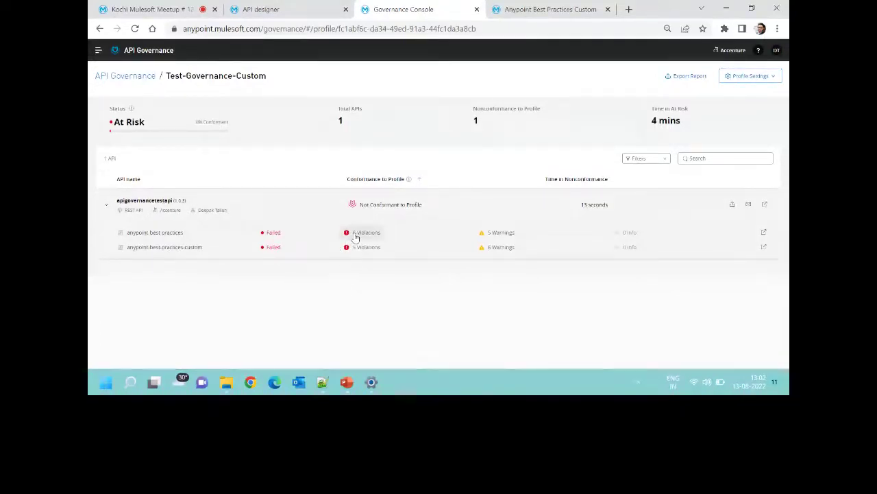
# Inspect the custom ruleset's 5 violations and 6 warnings, including the resource naming convention warning.
pyautogui.click(355, 233)
pyautogui.scroll(-2, 366, 203)
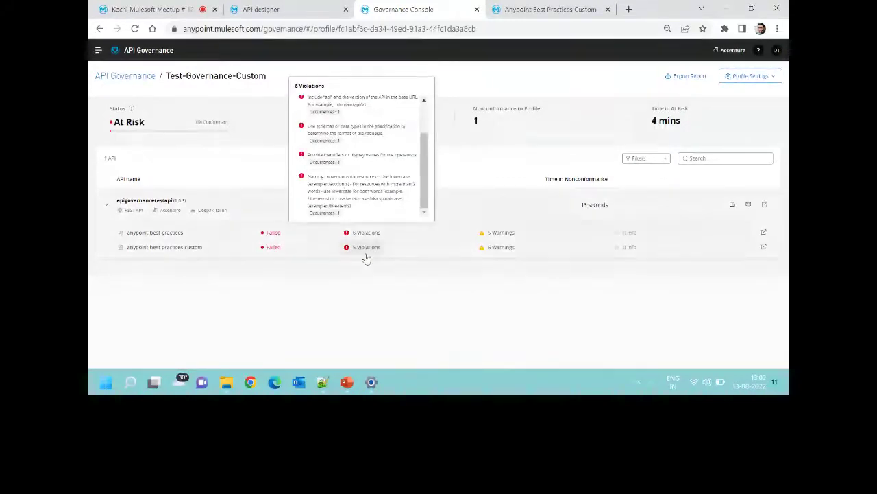
pyautogui.moveTo(485, 252)
pyautogui.scroll(-3, 519, 206)
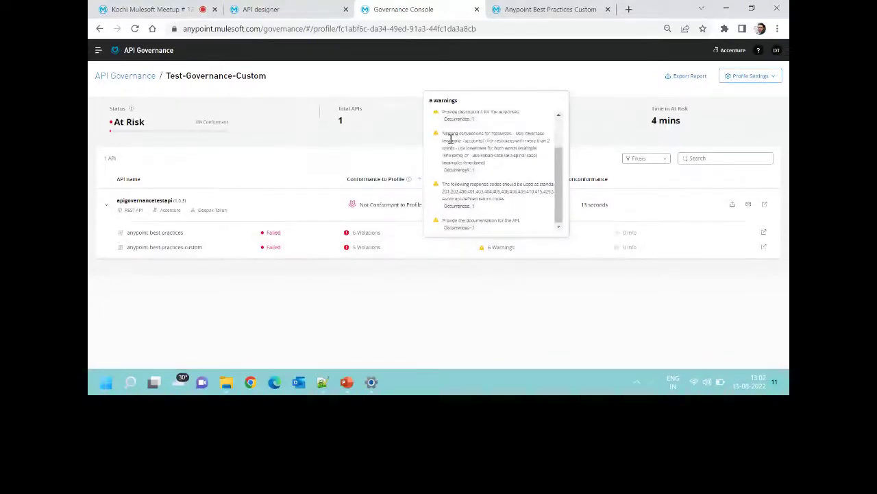
pyautogui.moveTo(451, 139); pyautogui.dragTo(482, 172)
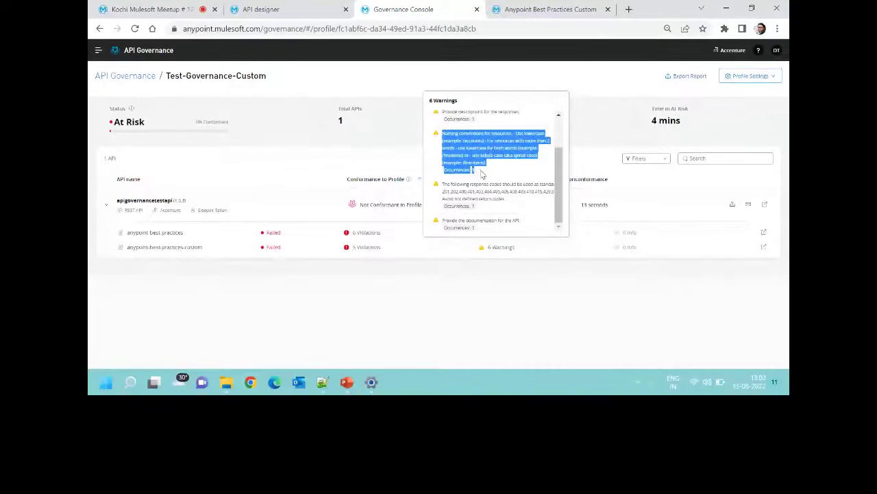
pyautogui.click(482, 173)
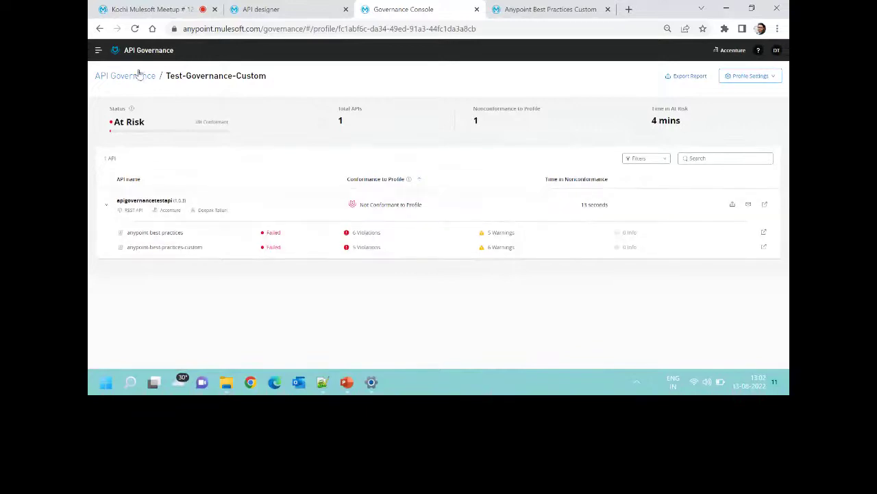
# Return to the Accenture assets list in Exchange, then go back to the governance profile.
pyautogui.click(267, 9)
pyautogui.click(551, 9)
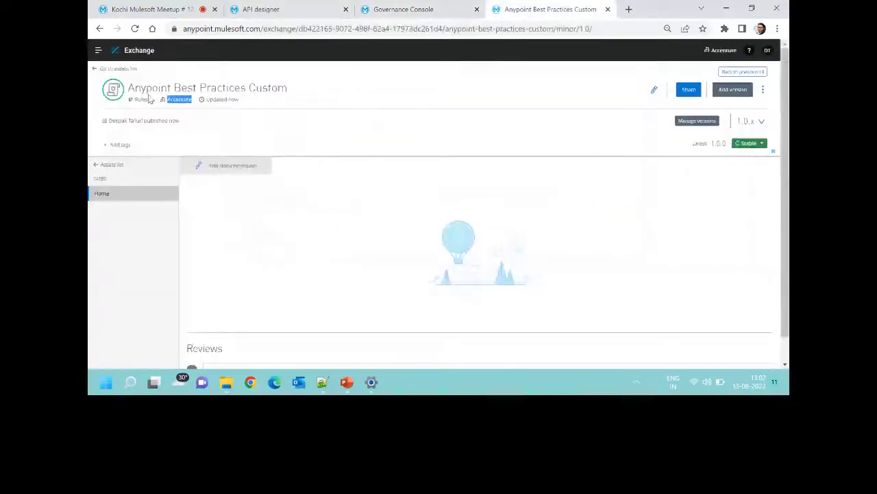
pyautogui.click(99, 71)
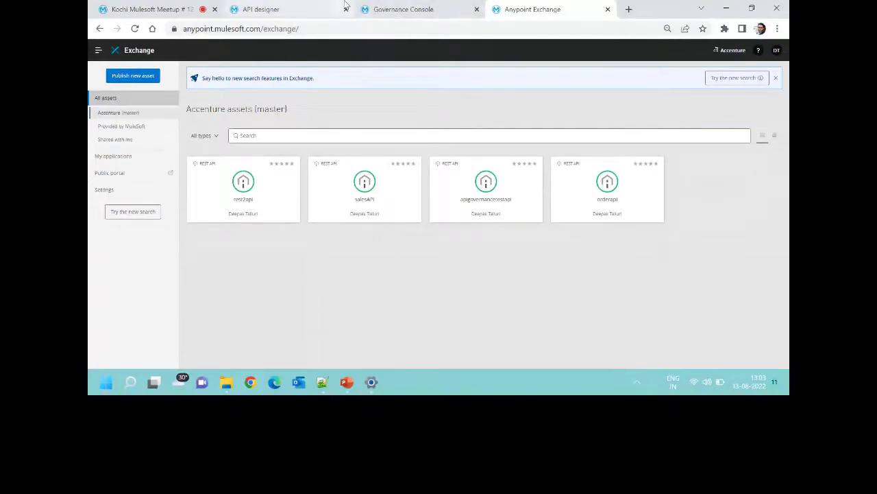
pyautogui.click(397, 14)
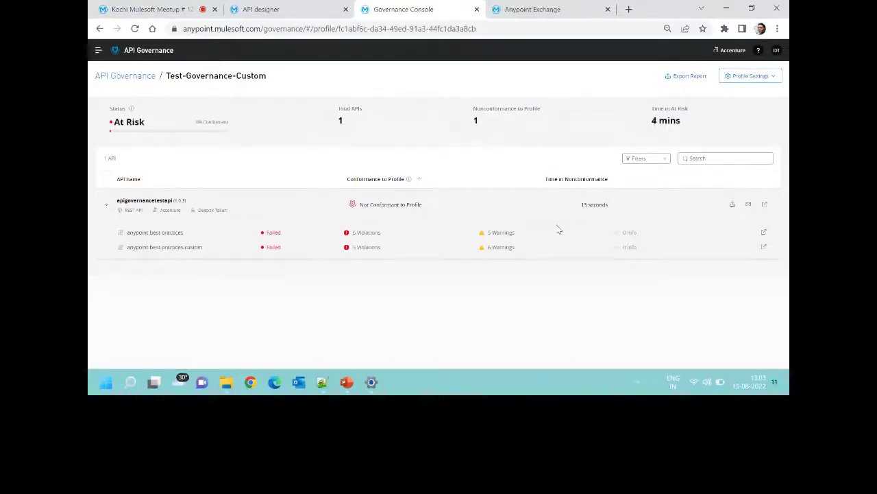
# Reach the profile's Notifications edit step, then start a new browser tab.
pyautogui.click(761, 76)
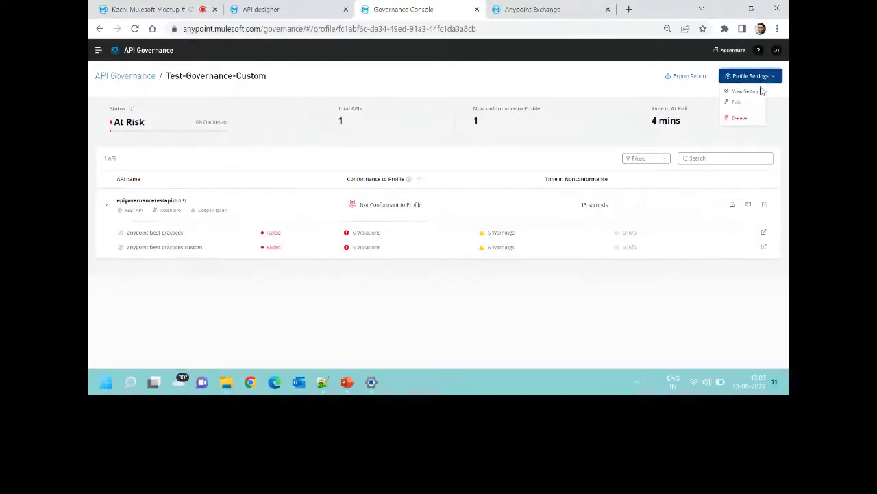
pyautogui.click(747, 101)
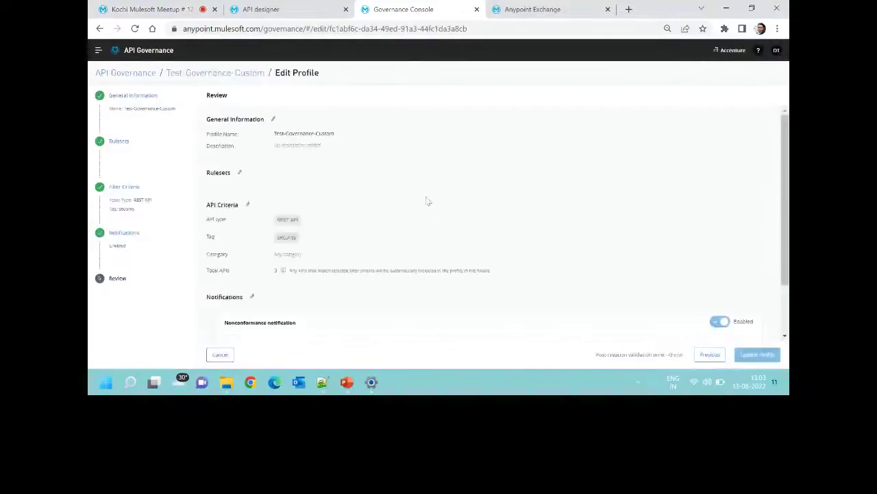
pyautogui.scroll(-3, 288, 249)
pyautogui.click(124, 232)
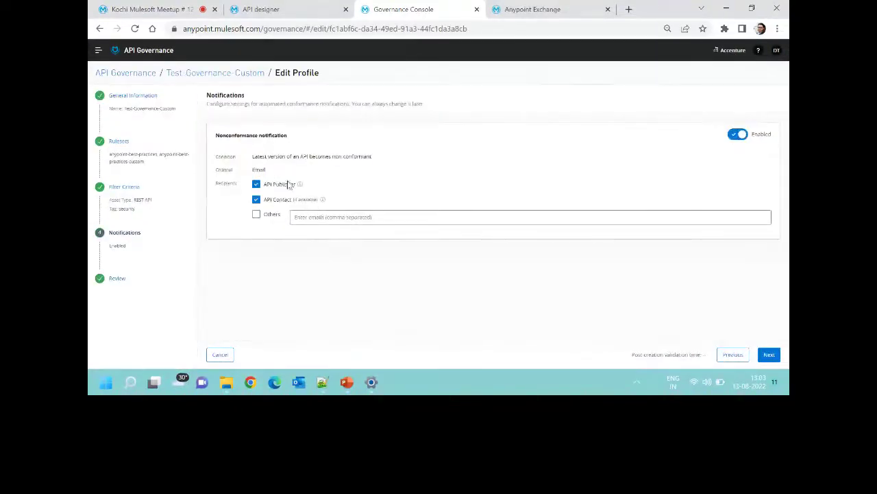
pyautogui.click(634, 9)
pyautogui.write('de')
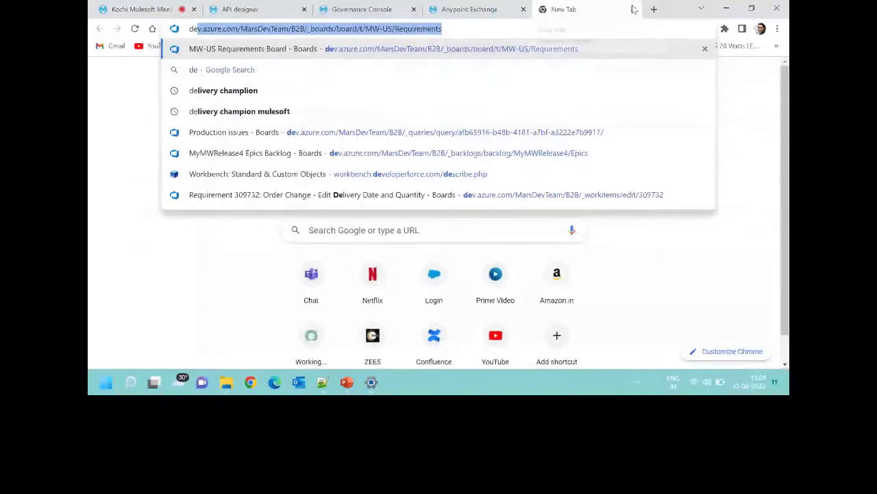
# Open the Governance API Alert Summary e-mail in the Gmail inbox.
pyautogui.click(110, 45)
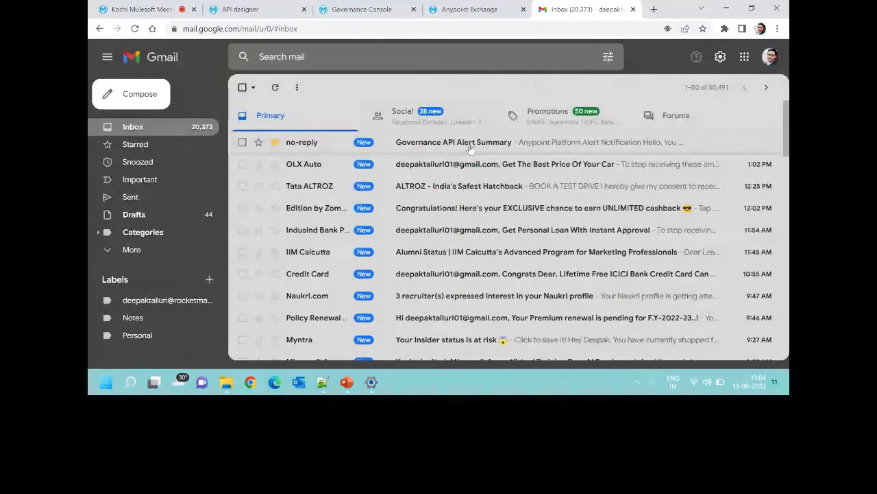
pyautogui.click(470, 148)
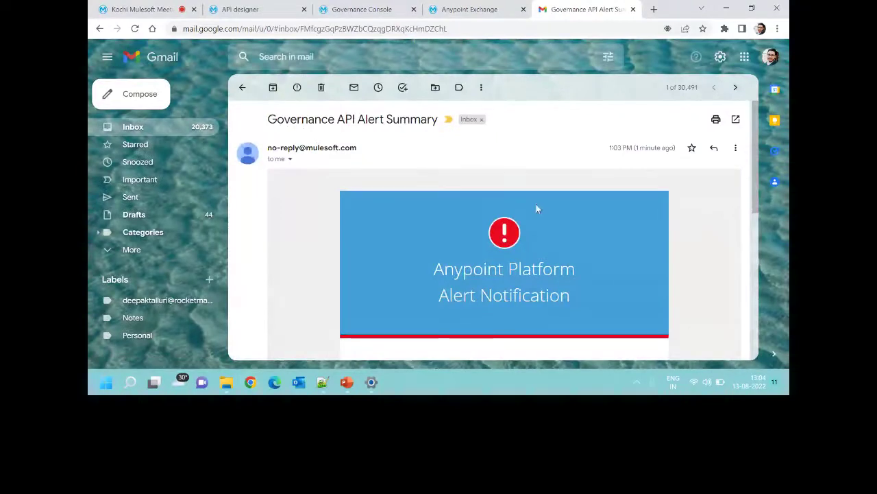
pyautogui.tripleClick(438, 123)
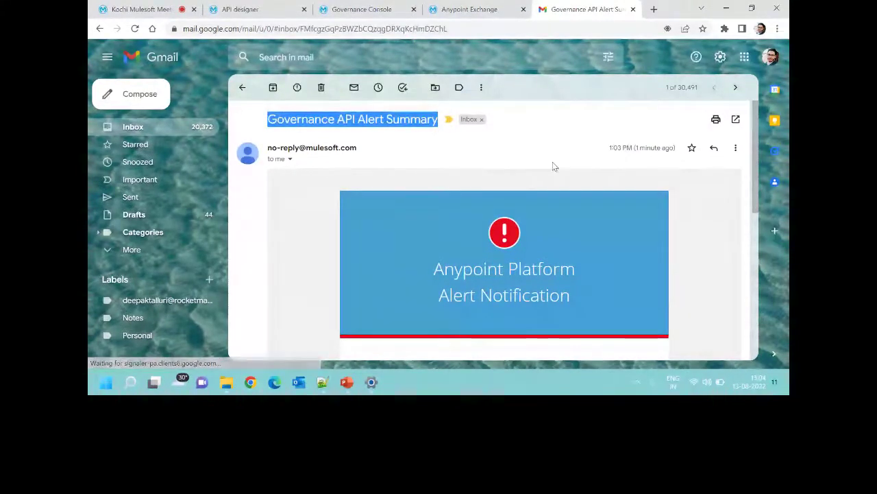
# Read the apigovernancetestapi failure details and follow the e-mail's Open in Exchange link.
pyautogui.scroll(-2, 601, 214)
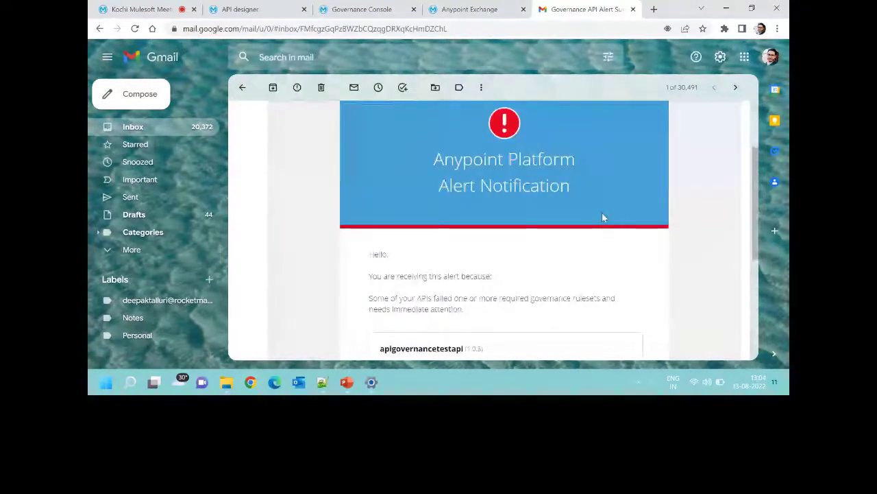
pyautogui.scroll(-1, 491, 224)
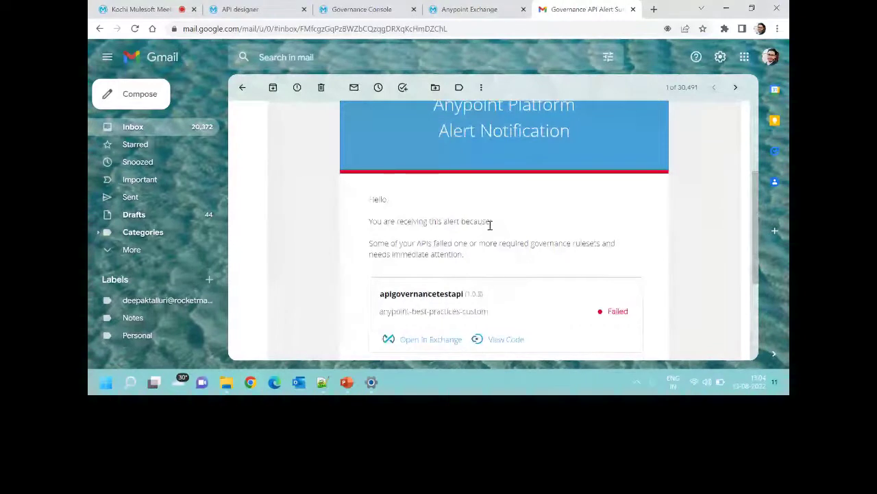
pyautogui.scroll(-1, 490, 225)
pyautogui.moveTo(385, 239); pyautogui.dragTo(384, 267)
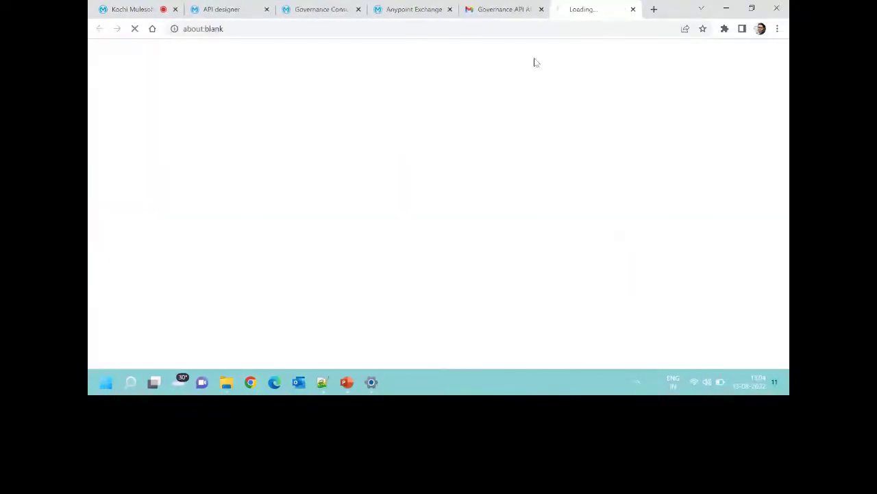
pyautogui.click(519, 8)
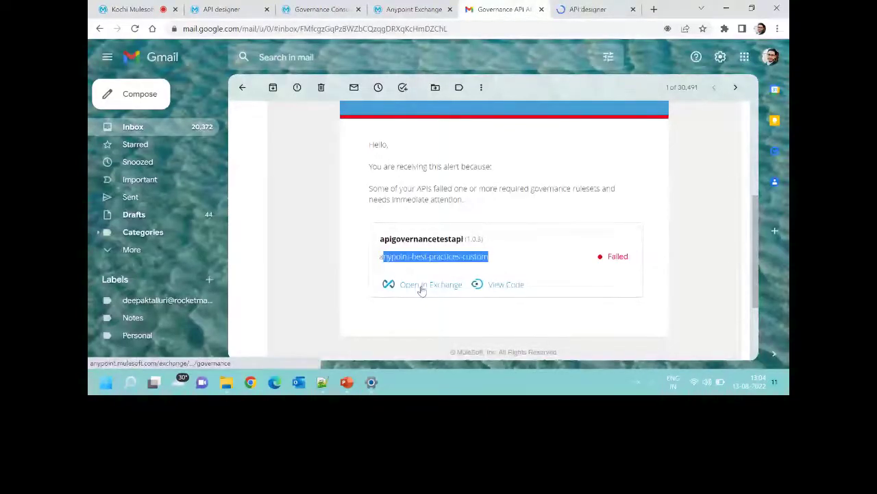
pyautogui.click(422, 288)
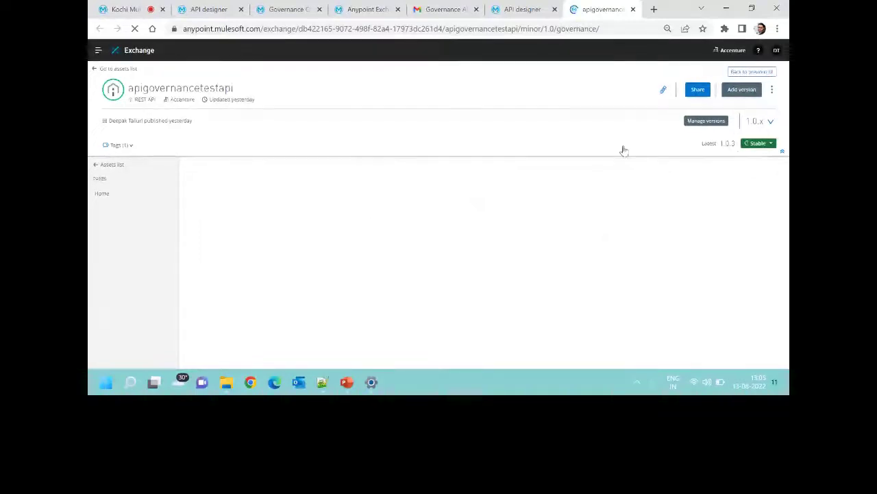
# Expand Anypoint Best Practices in apigovernancetestapi 1.0.3's conformance status, comparing with the alert e-mail.
pyautogui.moveTo(765, 147)
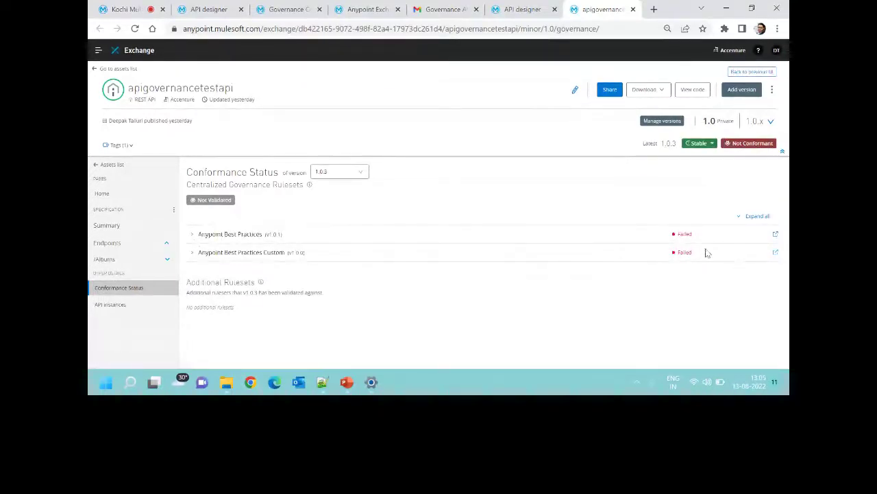
pyautogui.click(278, 233)
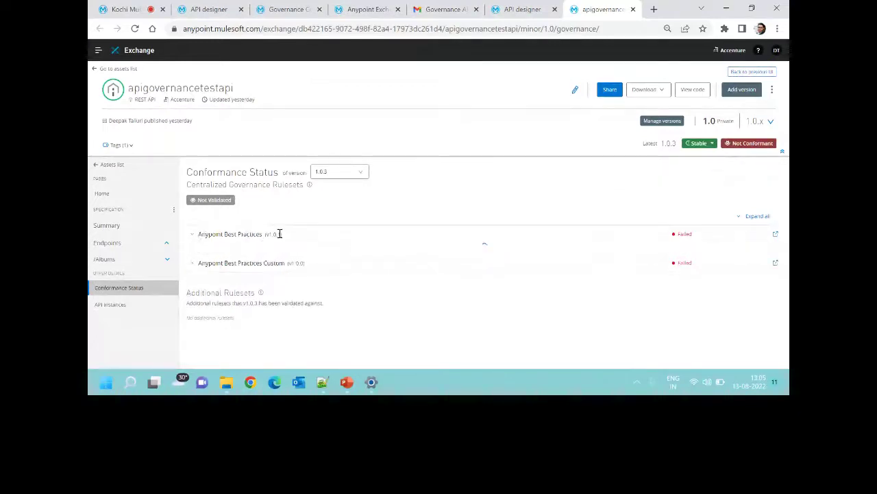
pyautogui.moveTo(269, 233); pyautogui.dragTo(282, 234)
pyautogui.scroll(-1, 282, 234)
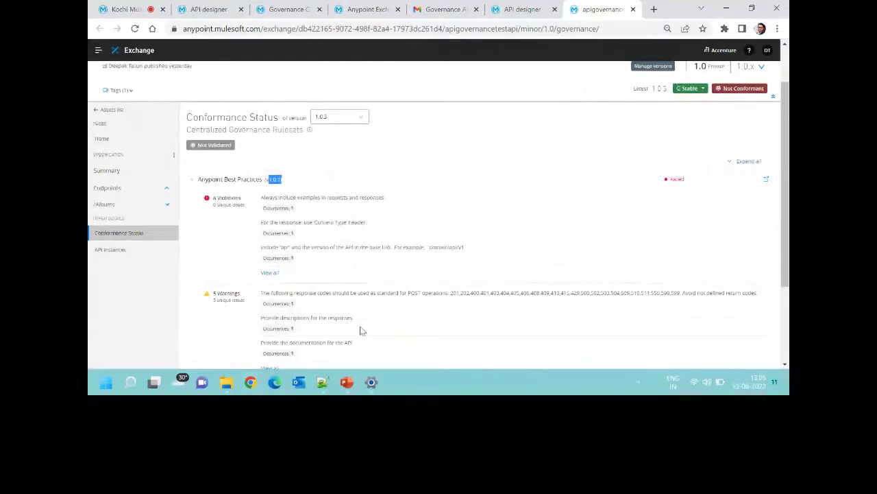
pyautogui.scroll(1, 362, 331)
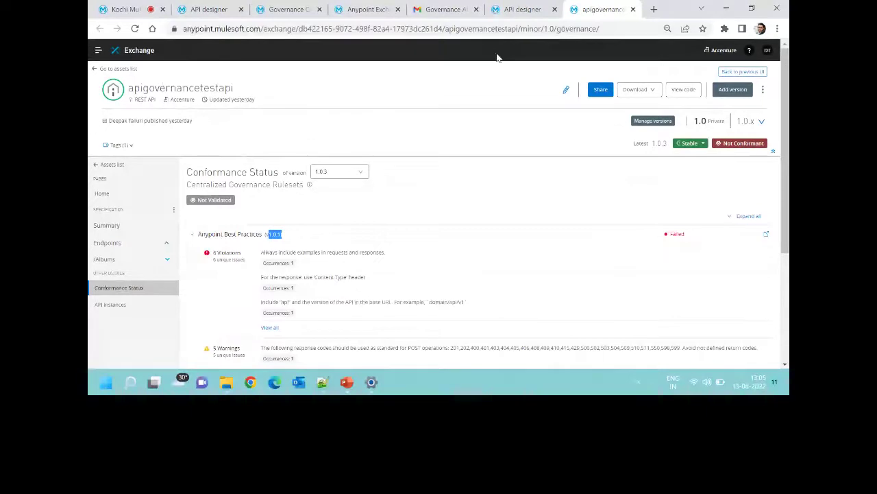
pyautogui.hotkey('ctrl', '5')
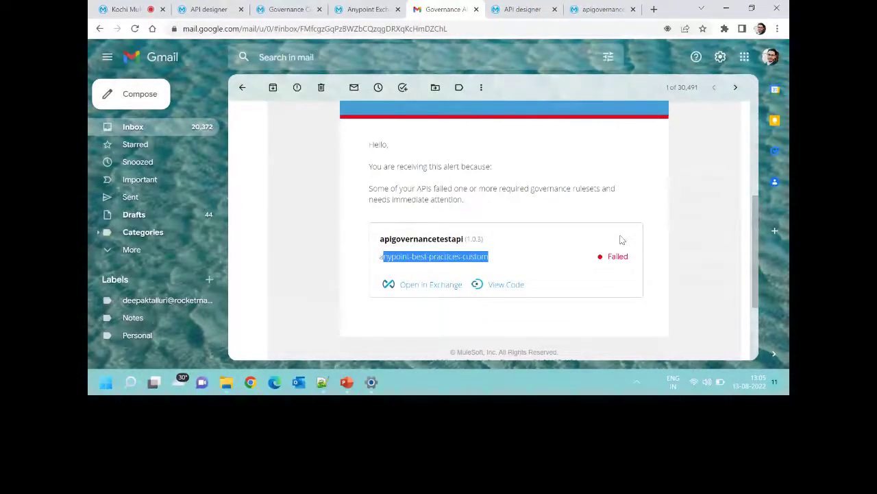
pyautogui.click(616, 7)
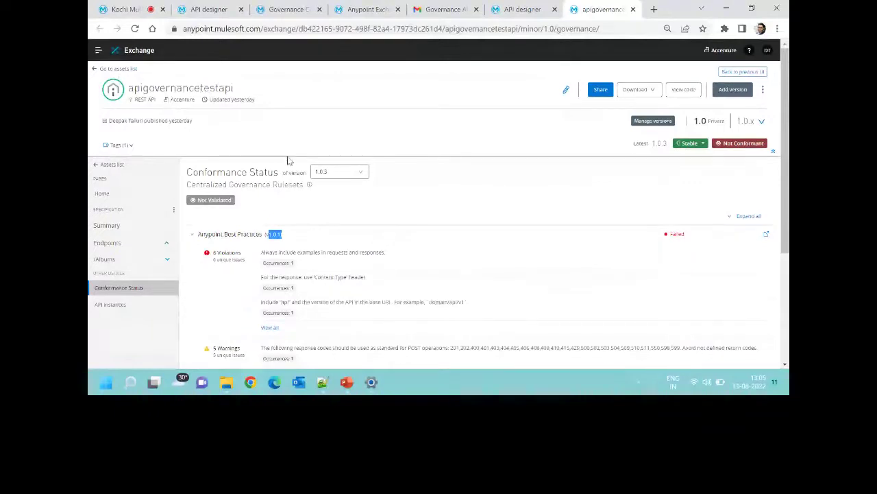
# Browse the Exchange assets shared with me, provided by MuleSoft, and owned by Accenture.
pyautogui.click(121, 70)
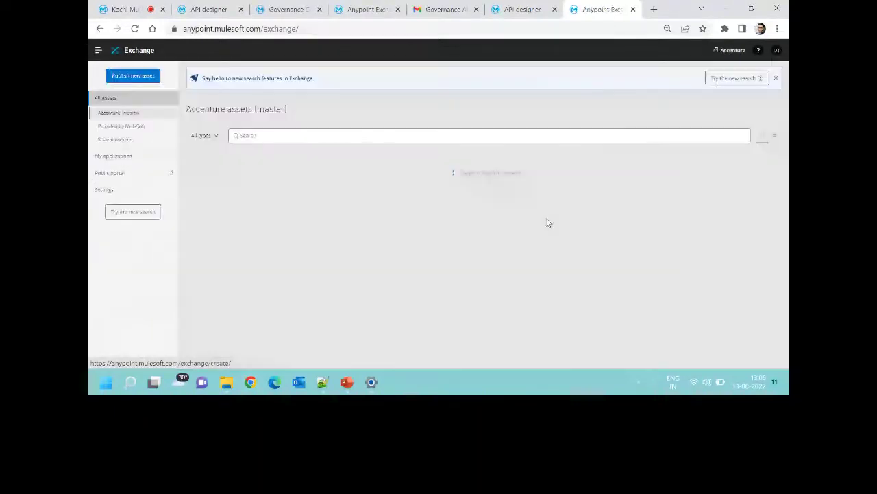
pyautogui.click(115, 139)
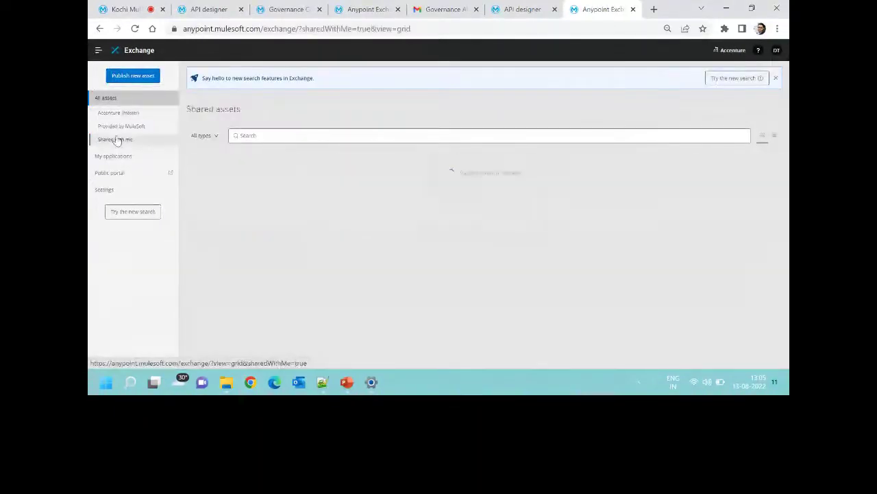
pyautogui.click(121, 129)
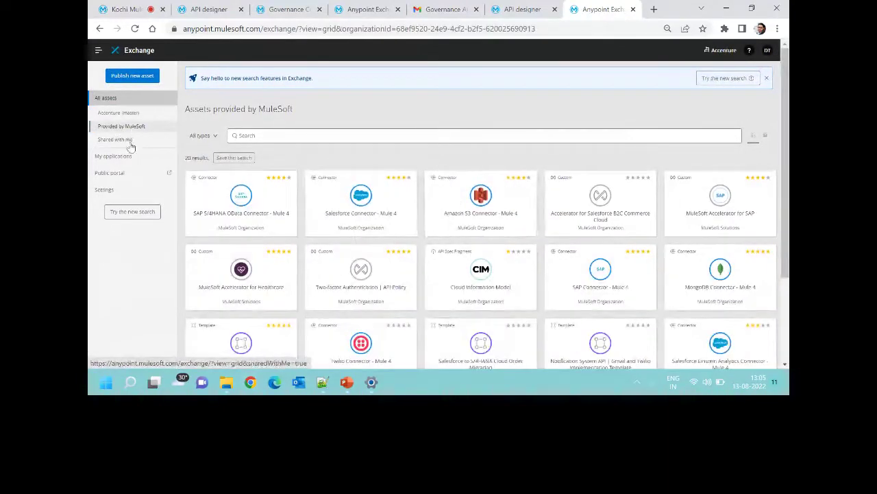
pyautogui.click(121, 113)
# Make apigovernancetestapi.raml editable in Design Center and look over its POST on /Albums.
pyautogui.click(507, 8)
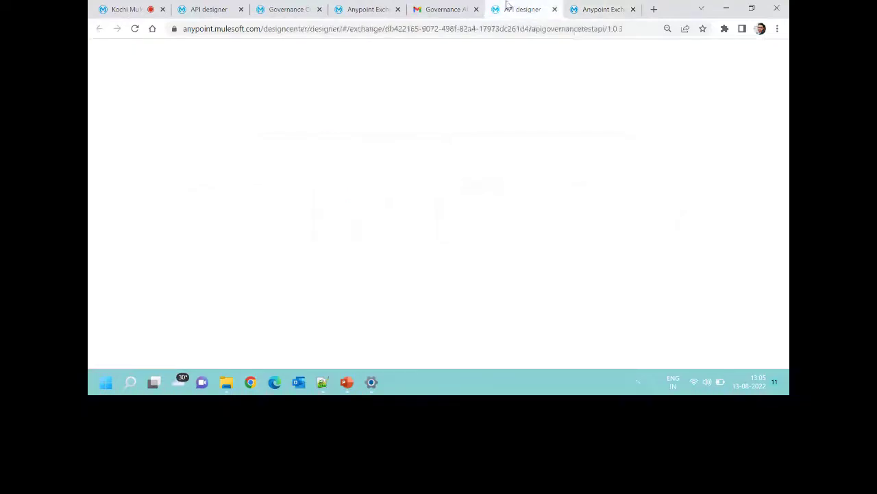
pyautogui.click(288, 9)
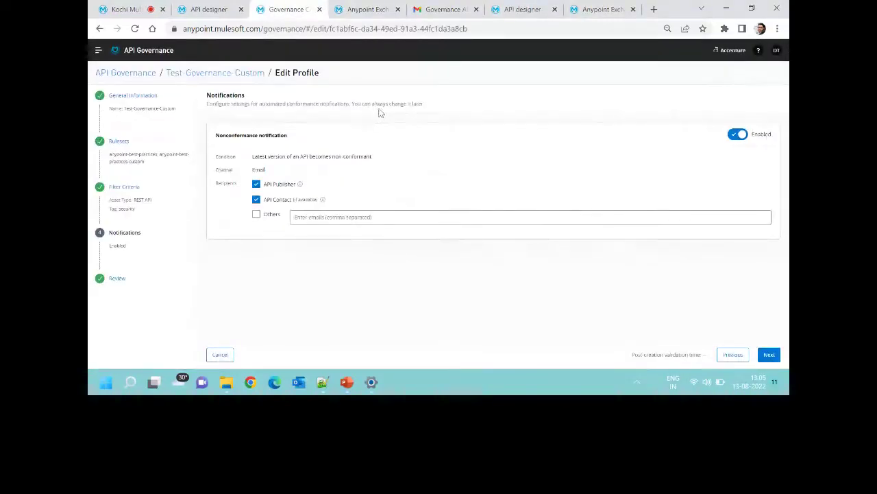
pyautogui.click(230, 9)
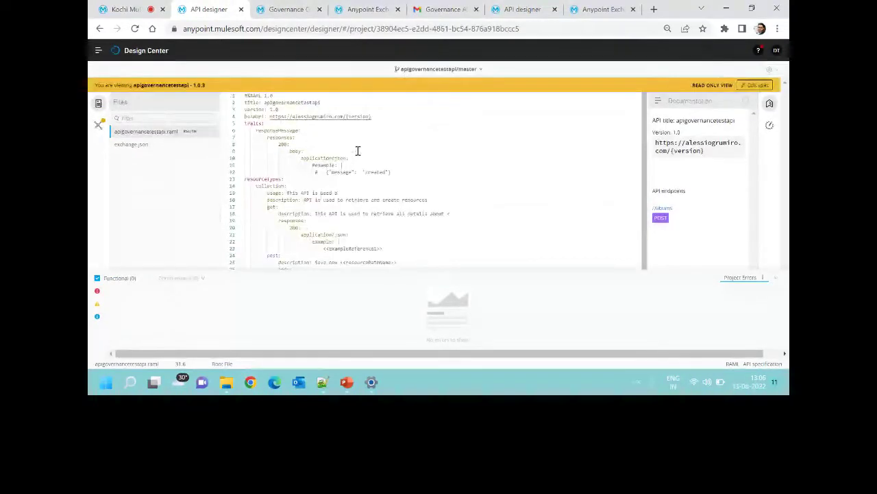
pyautogui.click(758, 85)
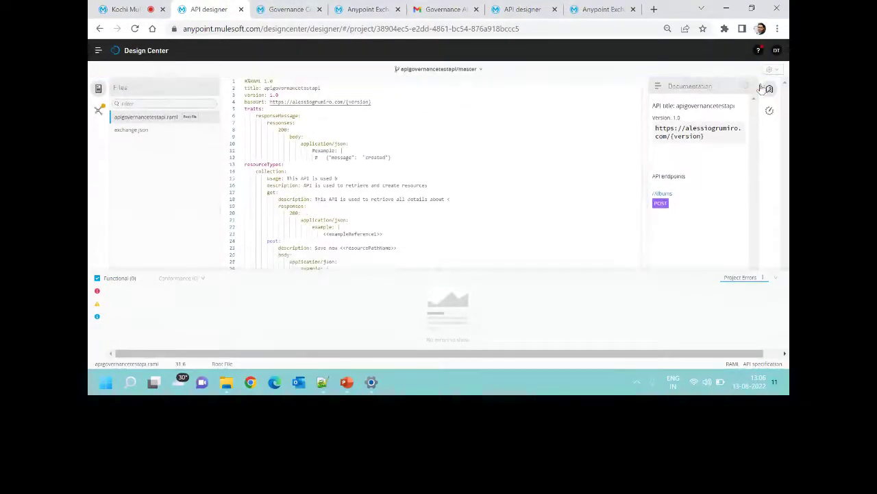
pyautogui.scroll(-3, 508, 192)
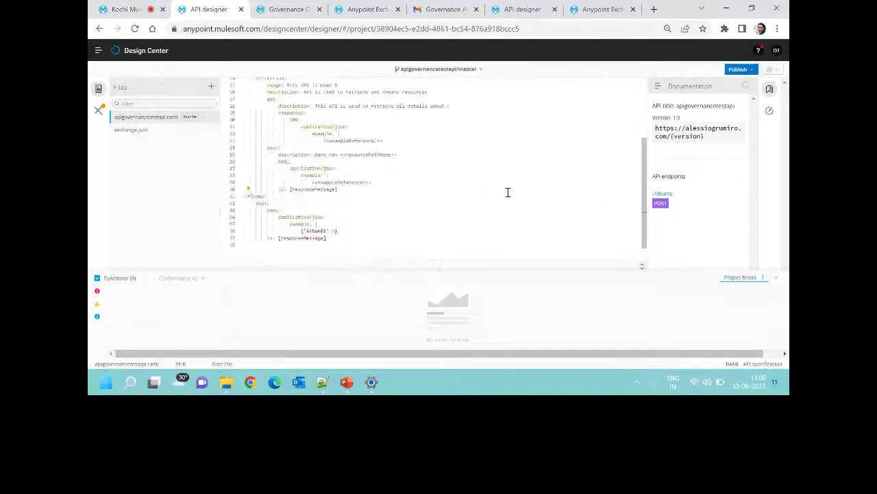
pyautogui.scroll(1, 252, 196)
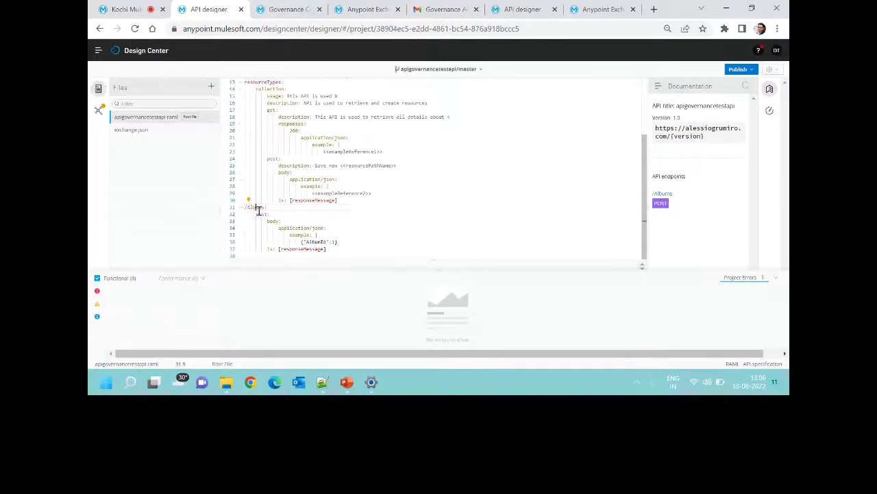
# Open Exchange Dependencies and browse the rulesets available to add.
pyautogui.click(100, 110)
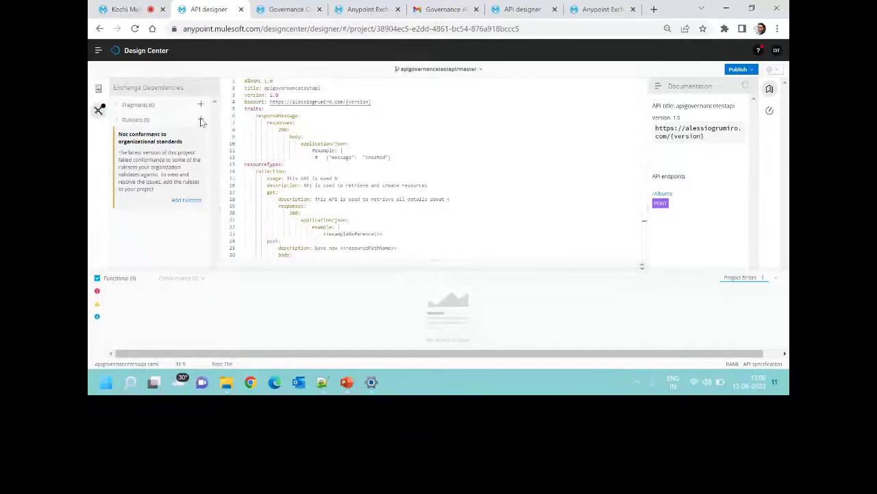
pyautogui.click(201, 119)
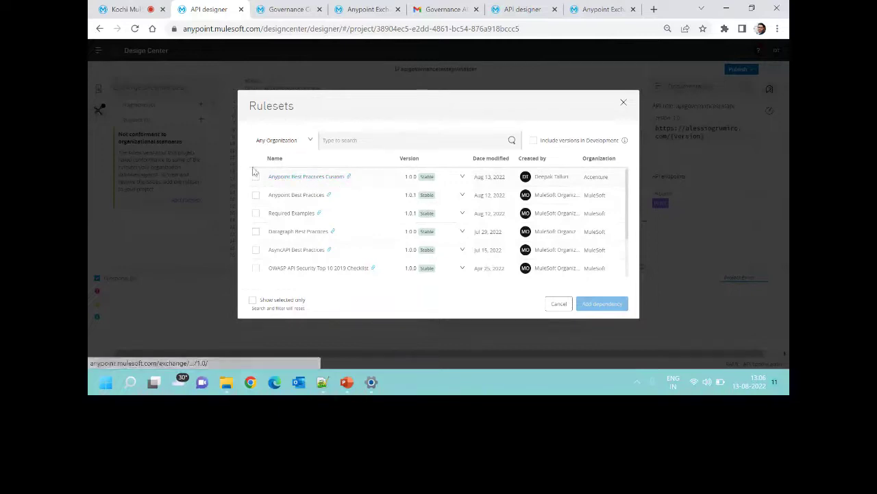
pyautogui.click(255, 177)
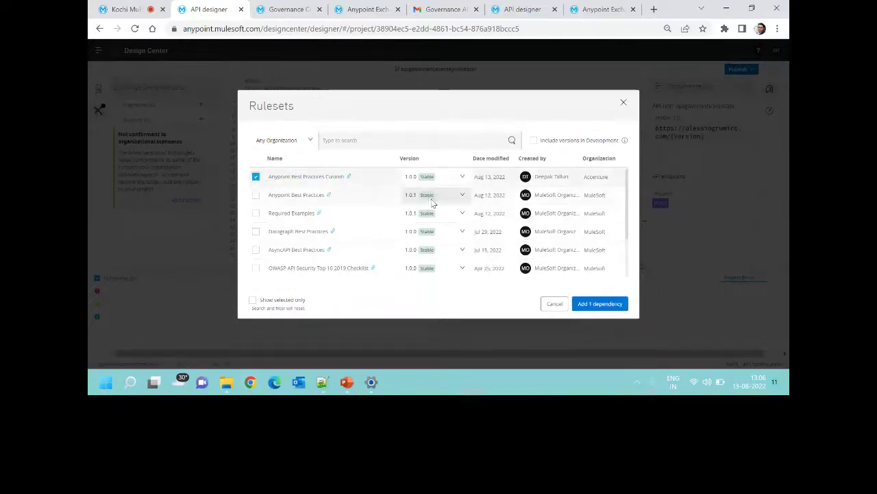
pyautogui.scroll(-2, 313, 231)
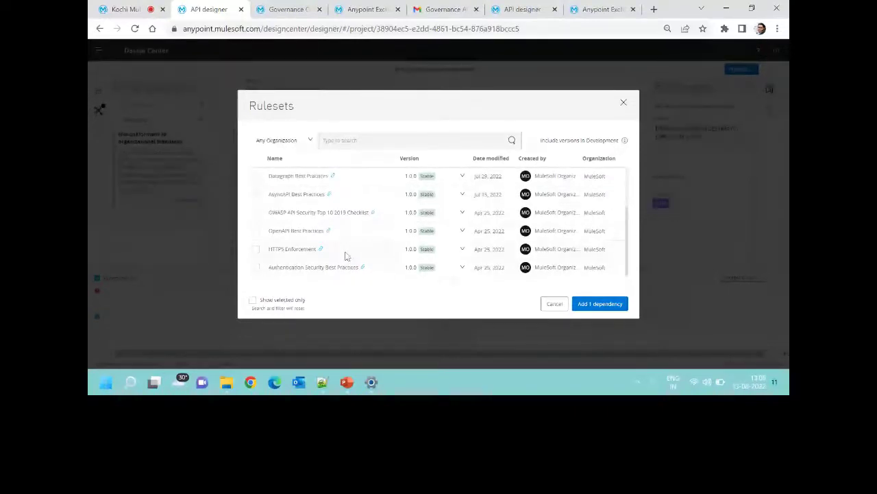
pyautogui.scroll(2, 346, 255)
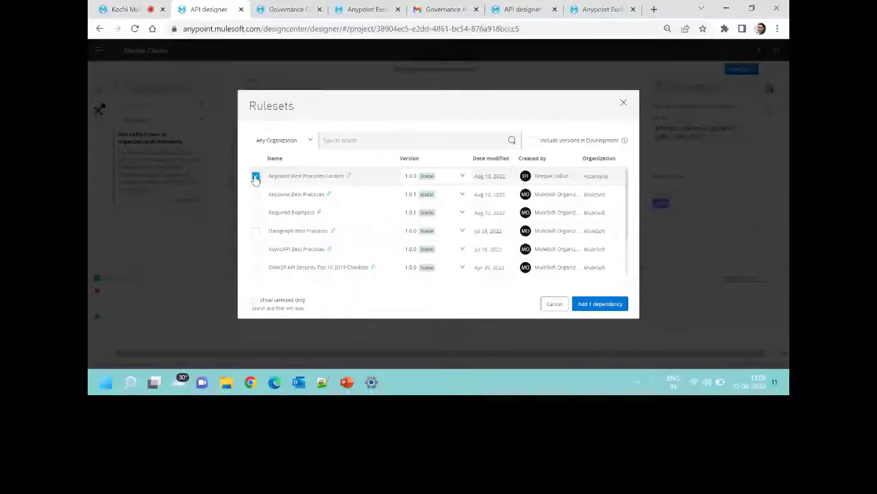
# Pick Required Examples instead of Anypoint Best Practices Custom and add it as a dependency.
pyautogui.click(255, 177)
pyautogui.click(256, 212)
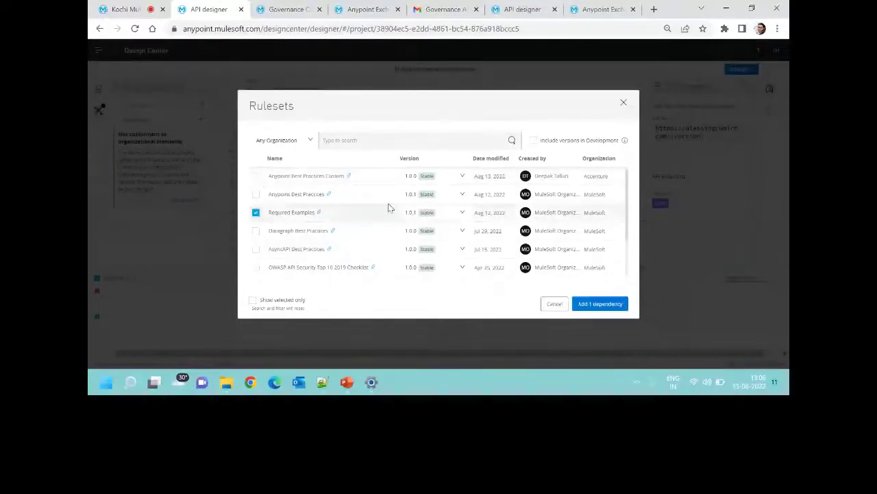
pyautogui.tripleClick(308, 214)
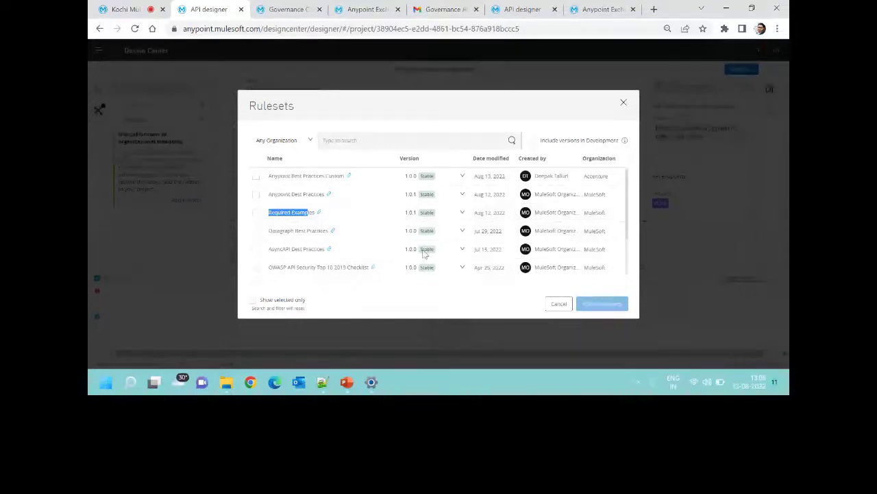
pyautogui.click(258, 214)
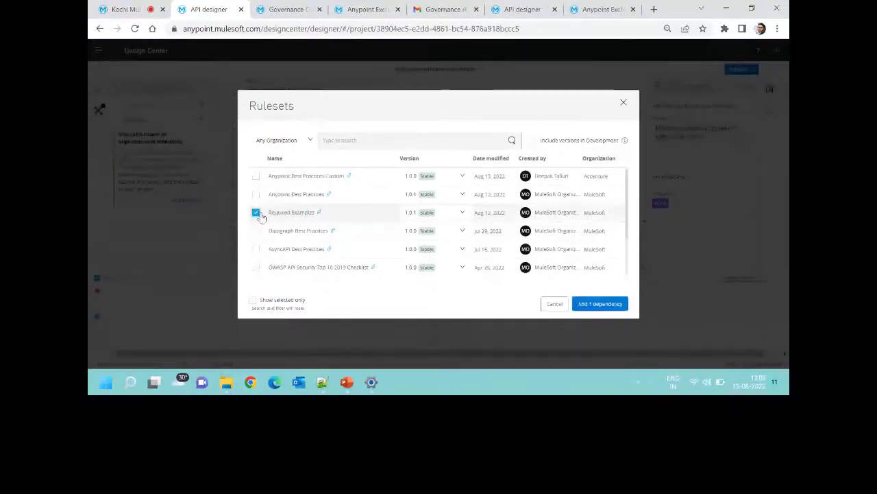
pyautogui.click(599, 305)
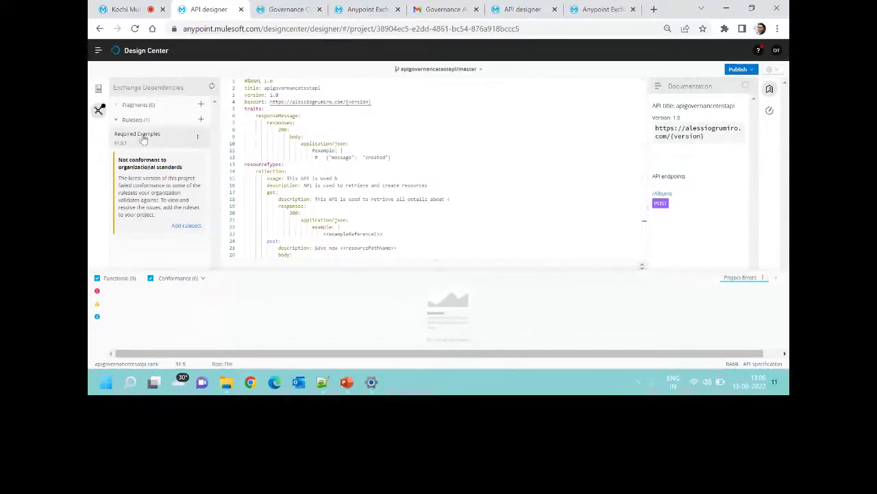
# Review the Required Examples 1.0.1 ruleset.yaml under exchange_modules, then return to apigovernancetestapi.raml.
pyautogui.click(564, 192)
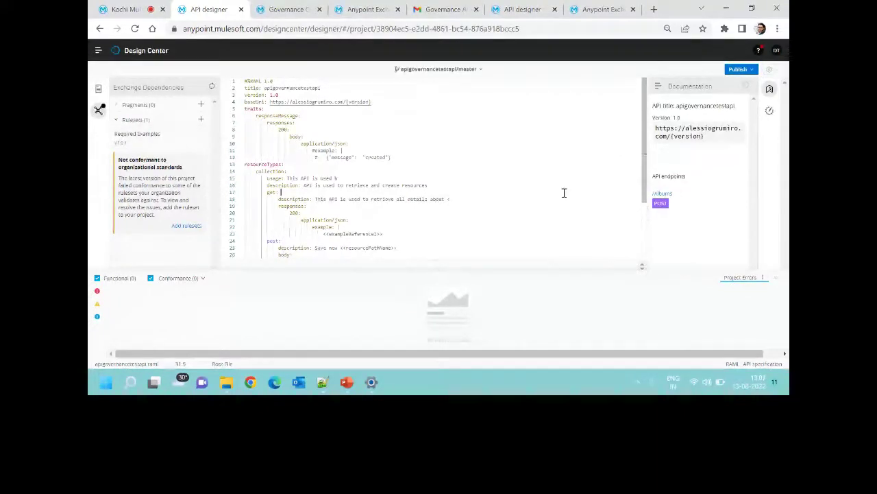
pyautogui.click(98, 88)
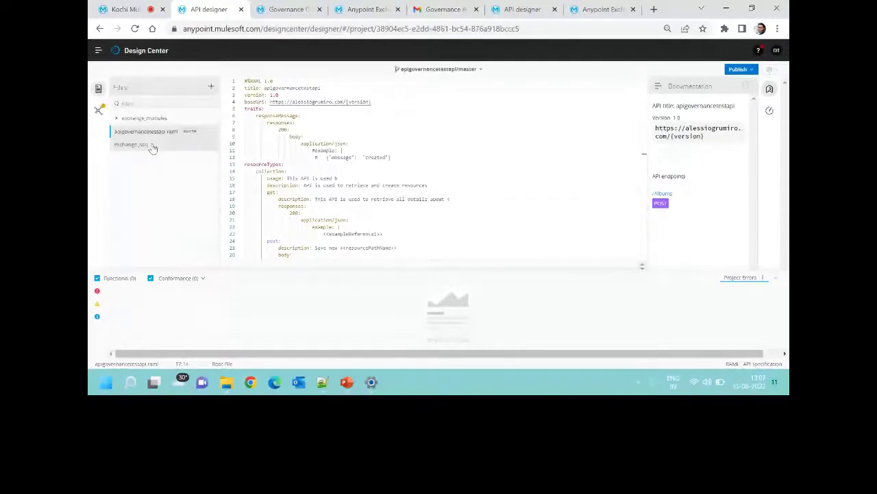
pyautogui.click(116, 119)
pyautogui.click(159, 188)
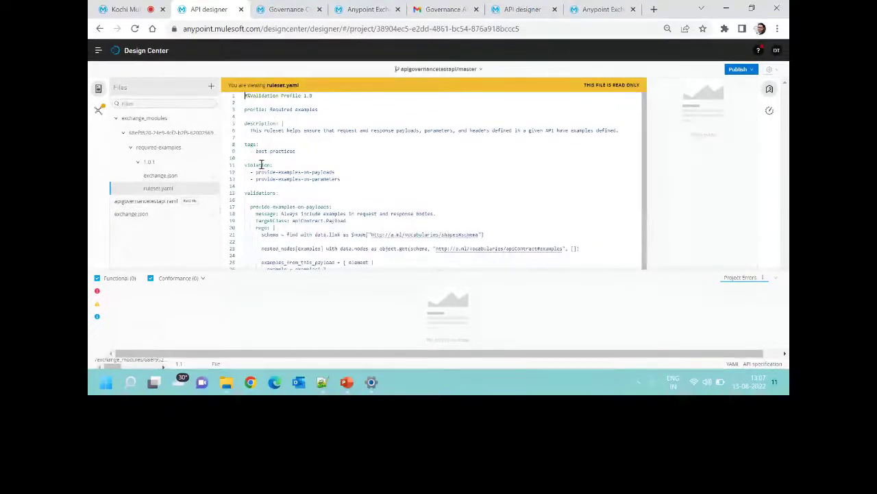
pyautogui.click(329, 172)
pyautogui.click(147, 201)
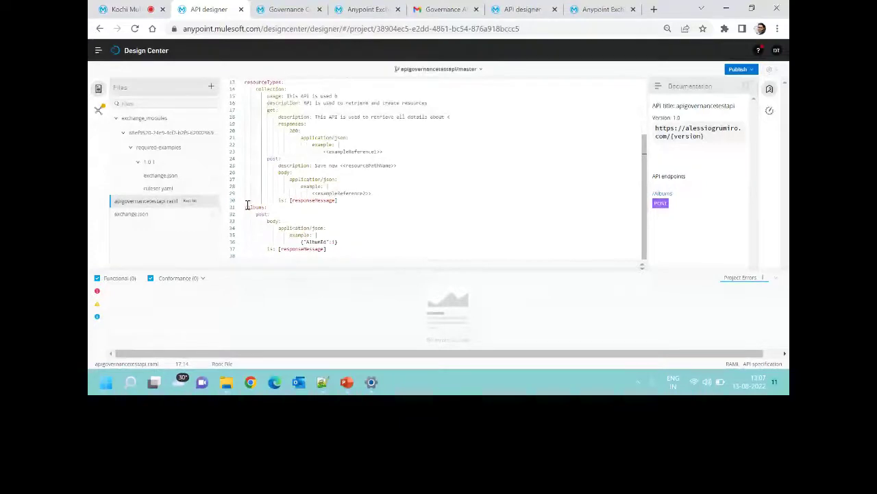
# Delete the AlbumId example lines from the /Albums POST body.
pyautogui.click(338, 242)
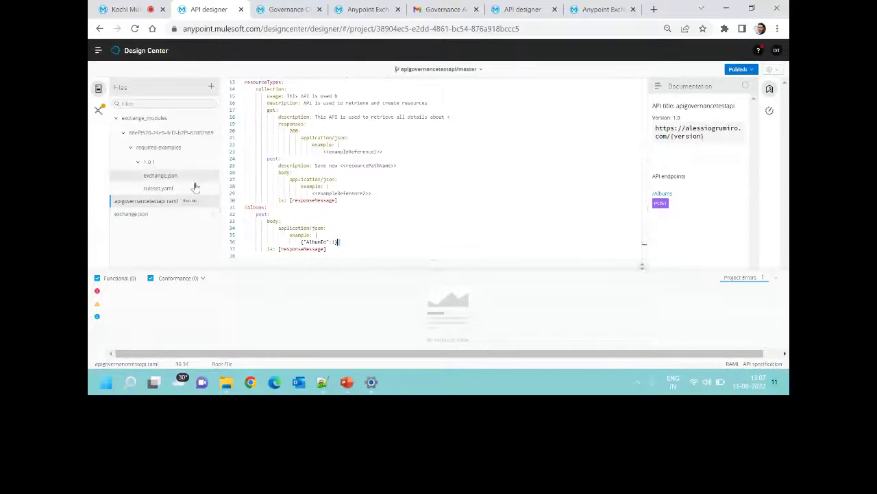
pyautogui.moveTo(350, 240); pyautogui.dragTo(288, 232)
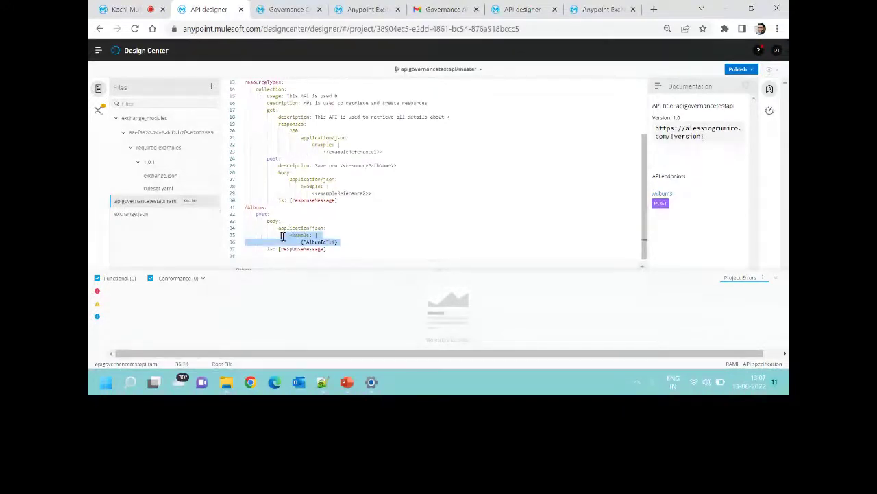
pyautogui.press('Left')
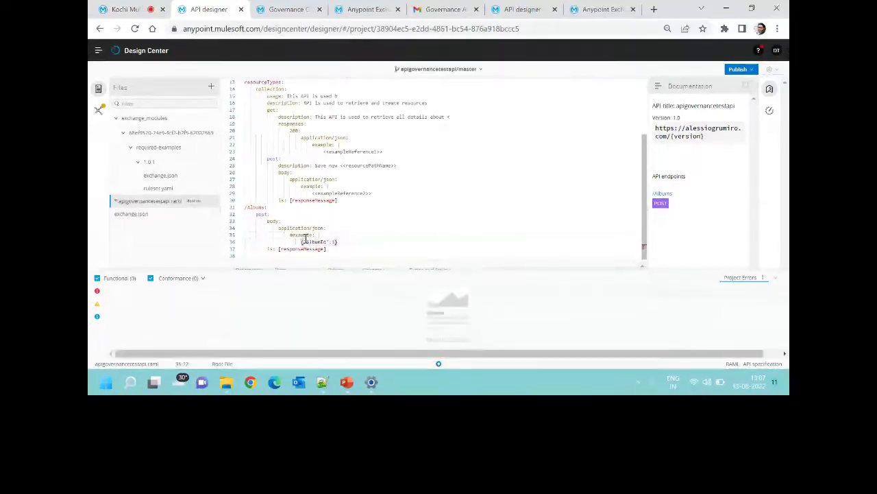
pyautogui.write('#')
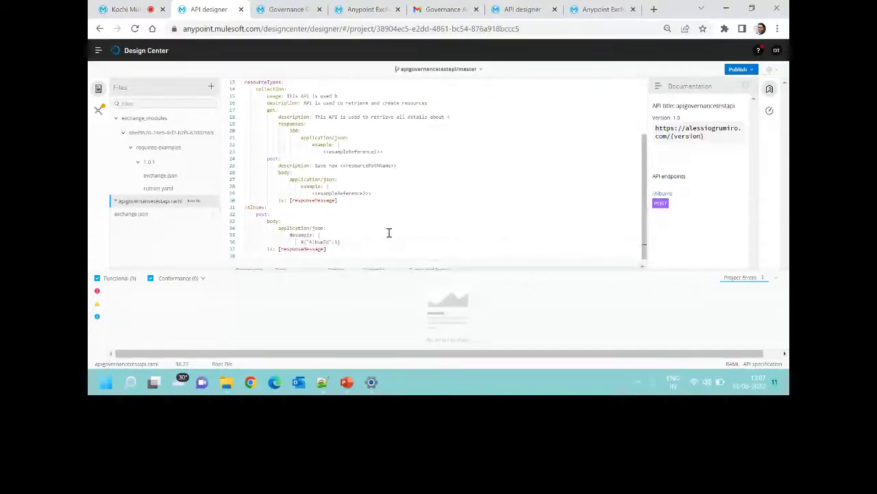
pyautogui.moveTo(341, 242); pyautogui.dragTo(293, 236)
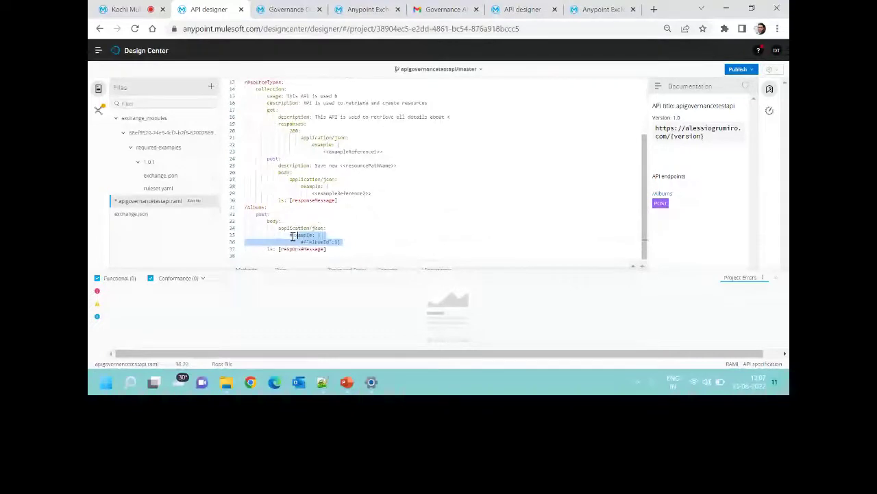
pyautogui.press('BackSpace')
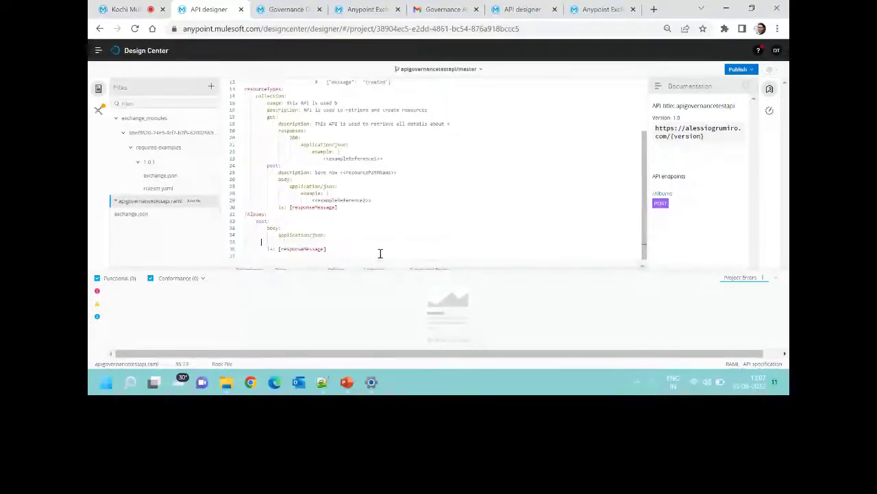
pyautogui.press('BackSpace')
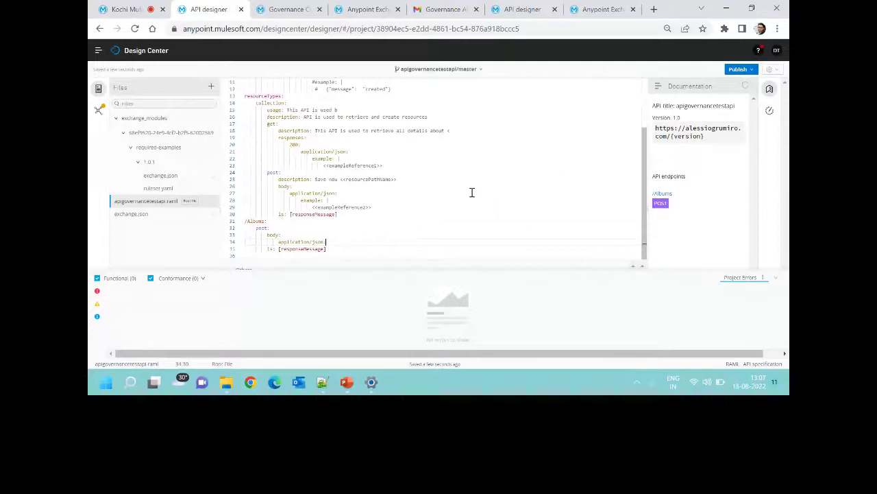
# Remove the is: [responseMessage] trait line under the /Albums POST application/json body.
pyautogui.moveTo(331, 251); pyautogui.dragTo(260, 248)
pyautogui.press('BackSpace')
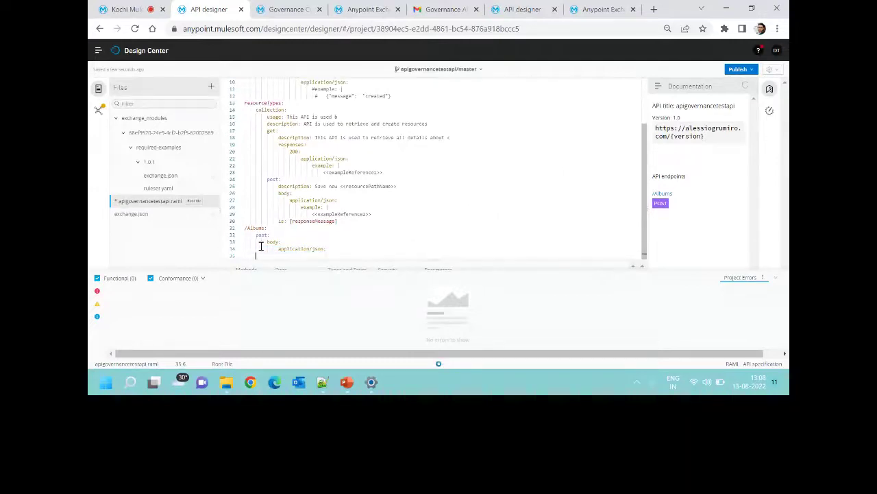
pyautogui.press('BackSpace')
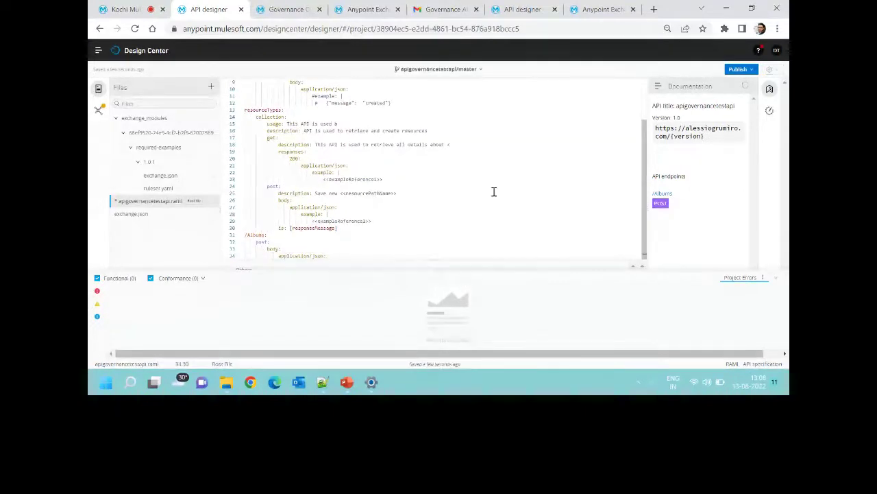
pyautogui.scroll(3, 463, 185)
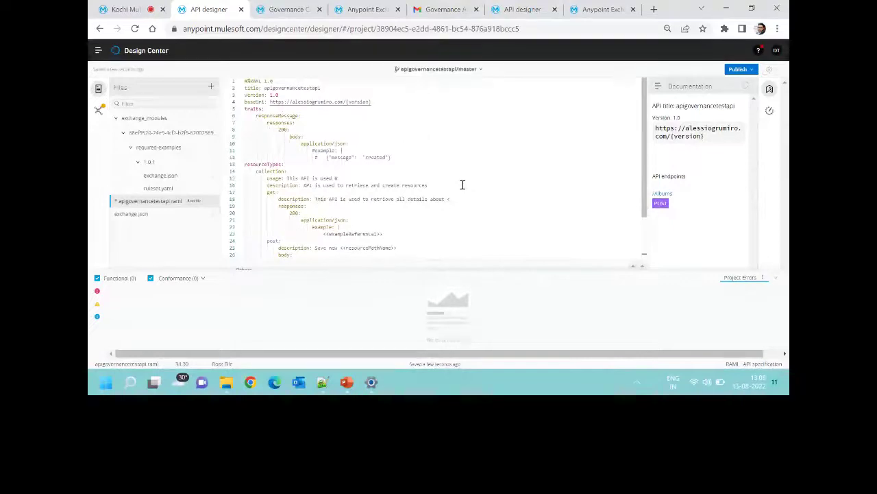
pyautogui.scroll(-3, 462, 184)
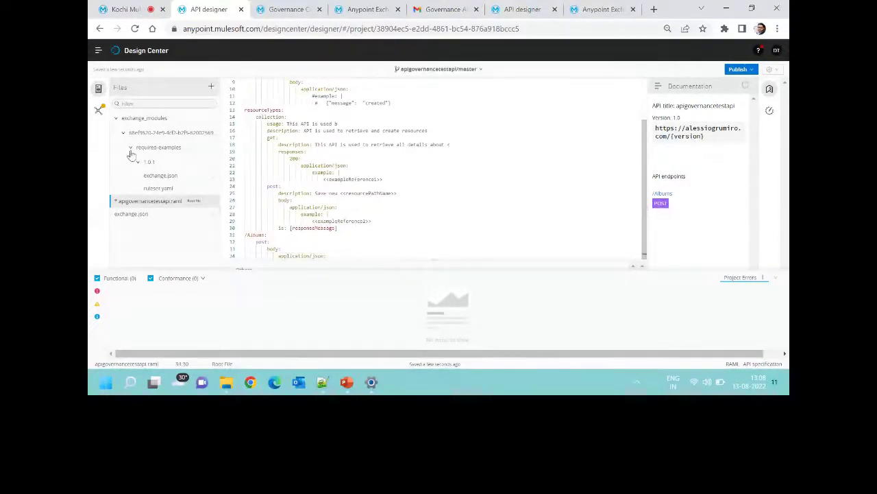